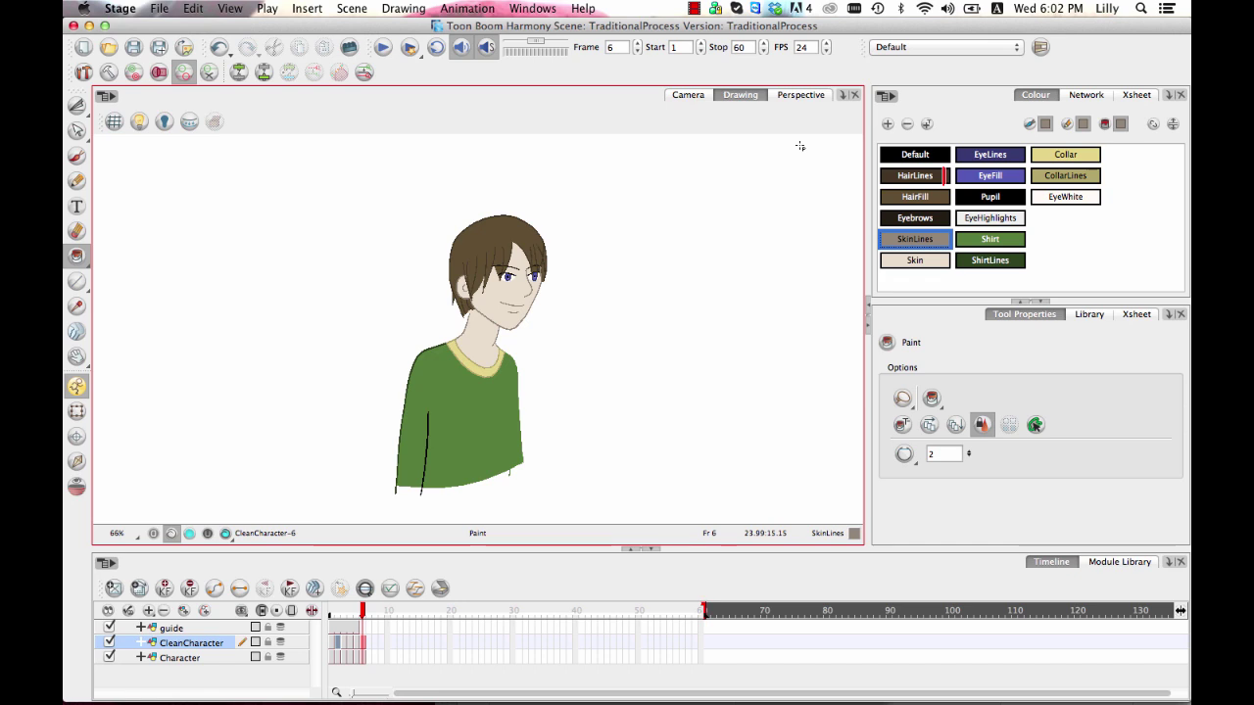
# Step: Spread out the CleanCharacter, Character and guide modules above the Composite in the network so their connections are clearly separated
pyautogui.click(1084, 96)
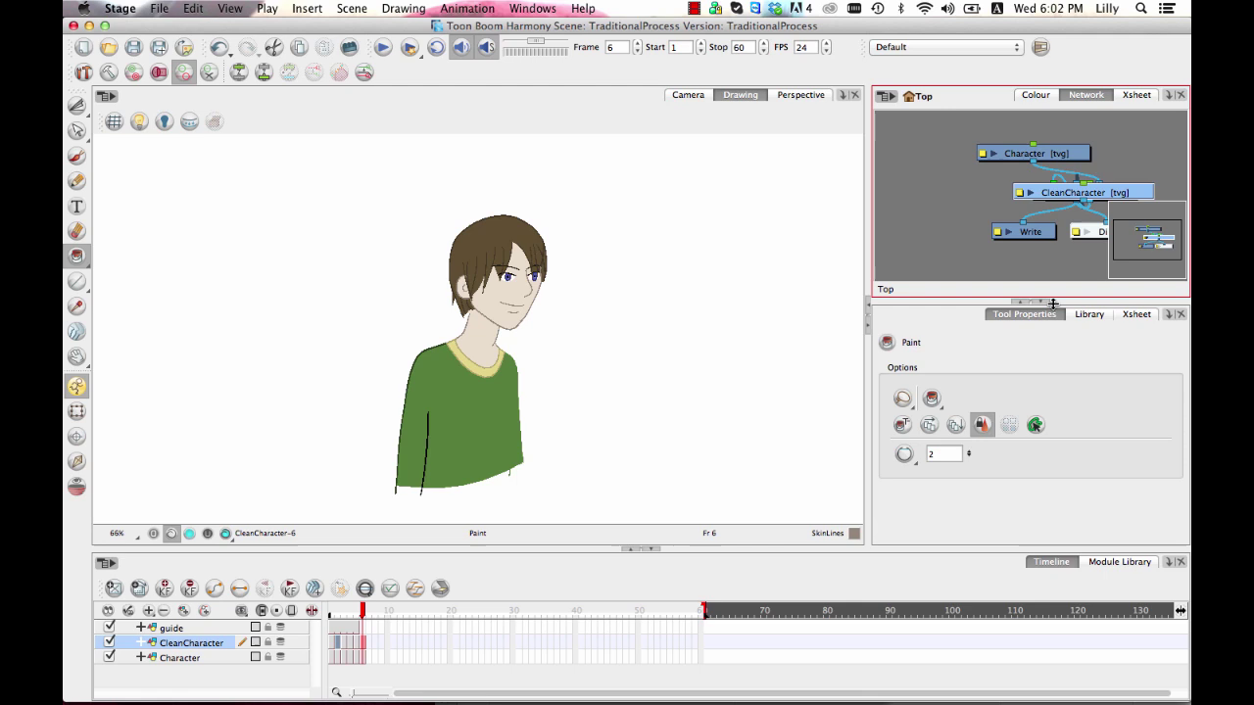
pyautogui.moveTo(1011, 205); pyautogui.dragTo(957, 214)
pyautogui.moveTo(1009, 161); pyautogui.dragTo(1144, 121)
pyautogui.click(1072, 204)
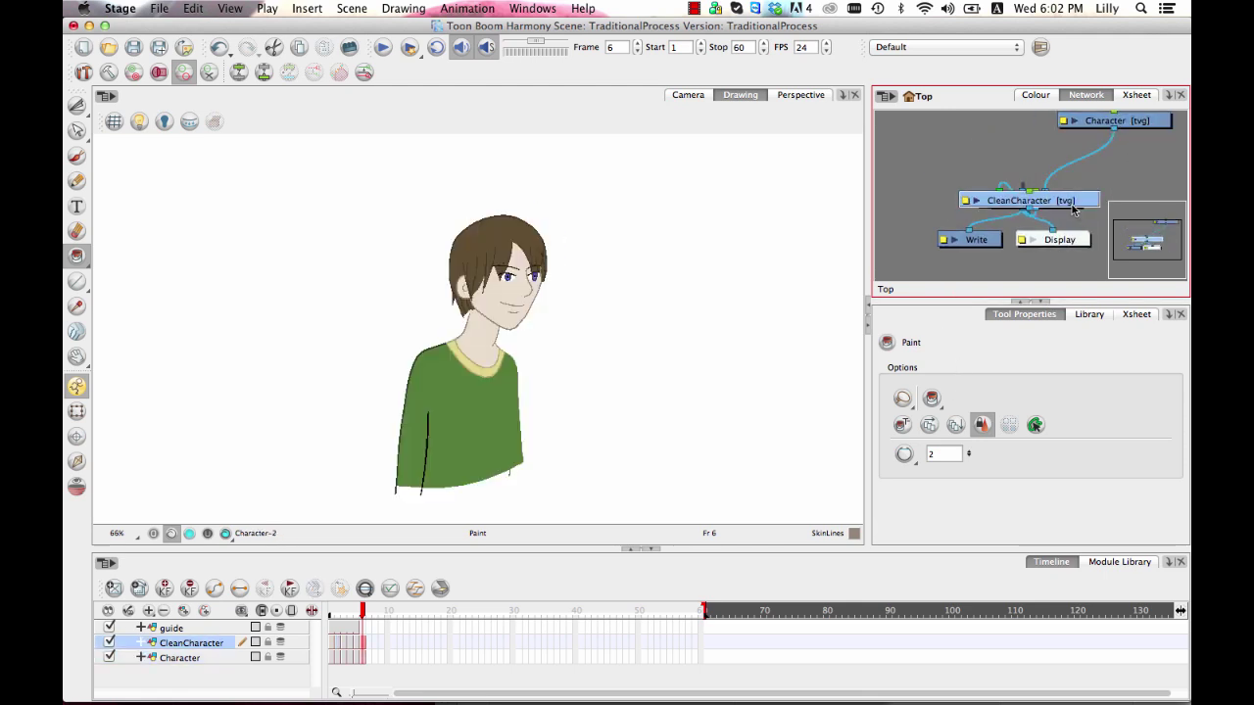
pyautogui.moveTo(1072, 205); pyautogui.dragTo(1056, 96)
pyautogui.moveTo(1044, 221); pyautogui.dragTo(1046, 254)
pyautogui.scroll(-1, 1056, 212)
pyautogui.moveTo(1039, 144); pyautogui.dragTo(1067, 149)
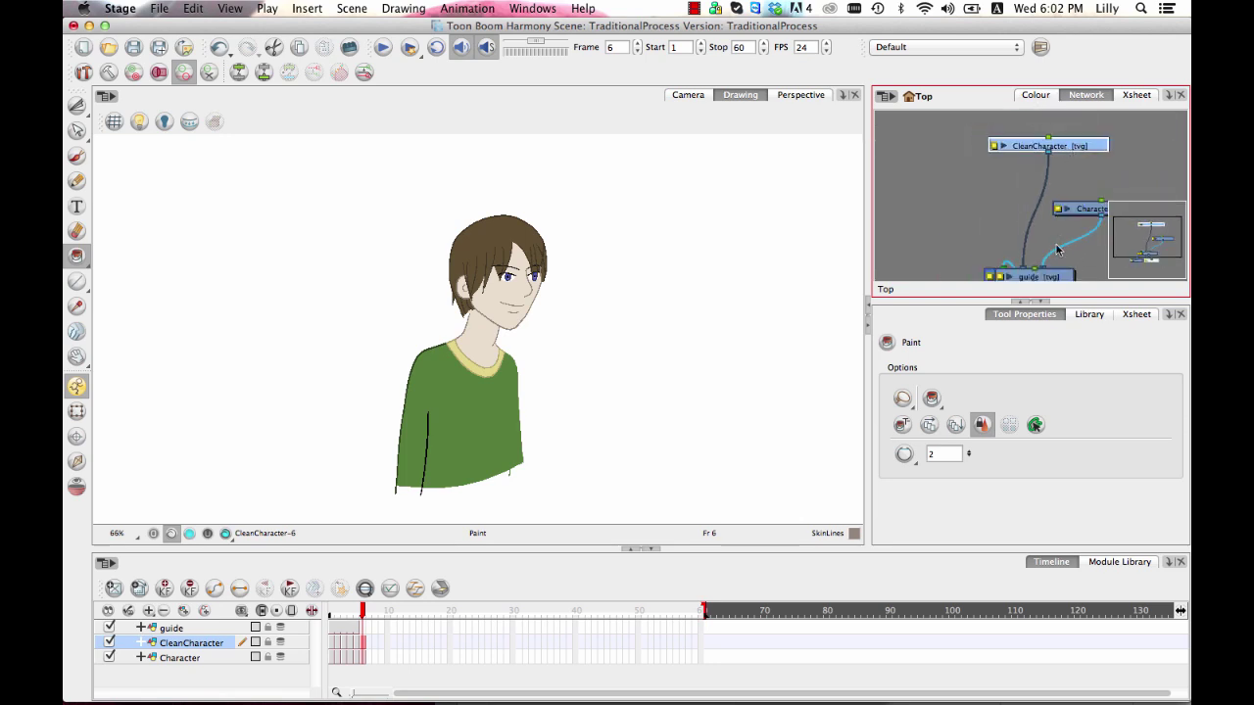
pyautogui.moveTo(1050, 278); pyautogui.dragTo(903, 186)
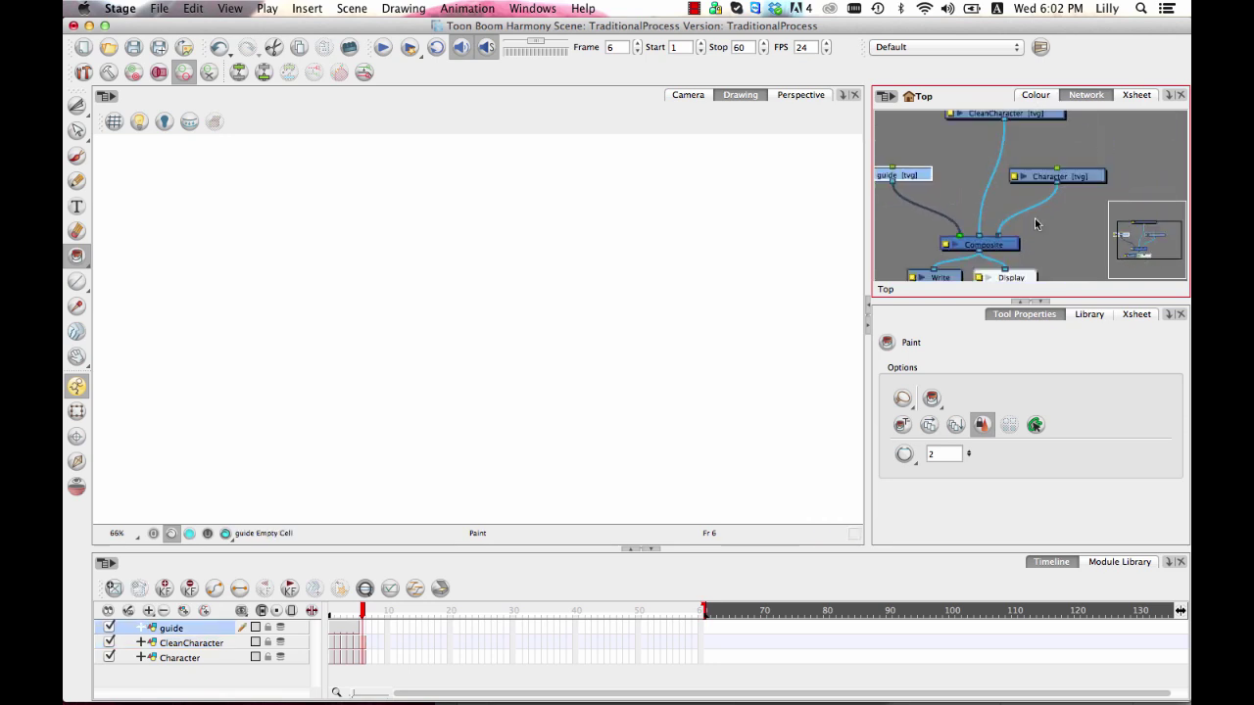
pyautogui.click(1048, 158)
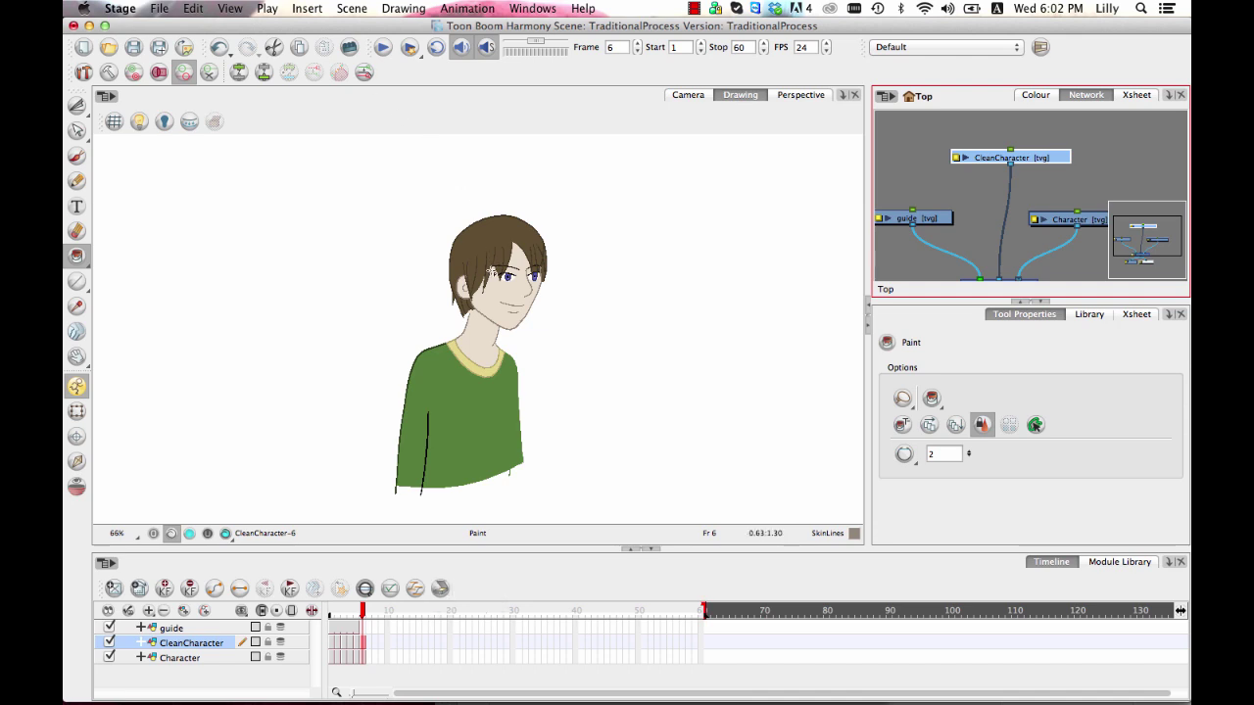
# Step: Add a drawing layer above CleanCharacter at frame 1 and name it Character-S
pyautogui.click(334, 645)
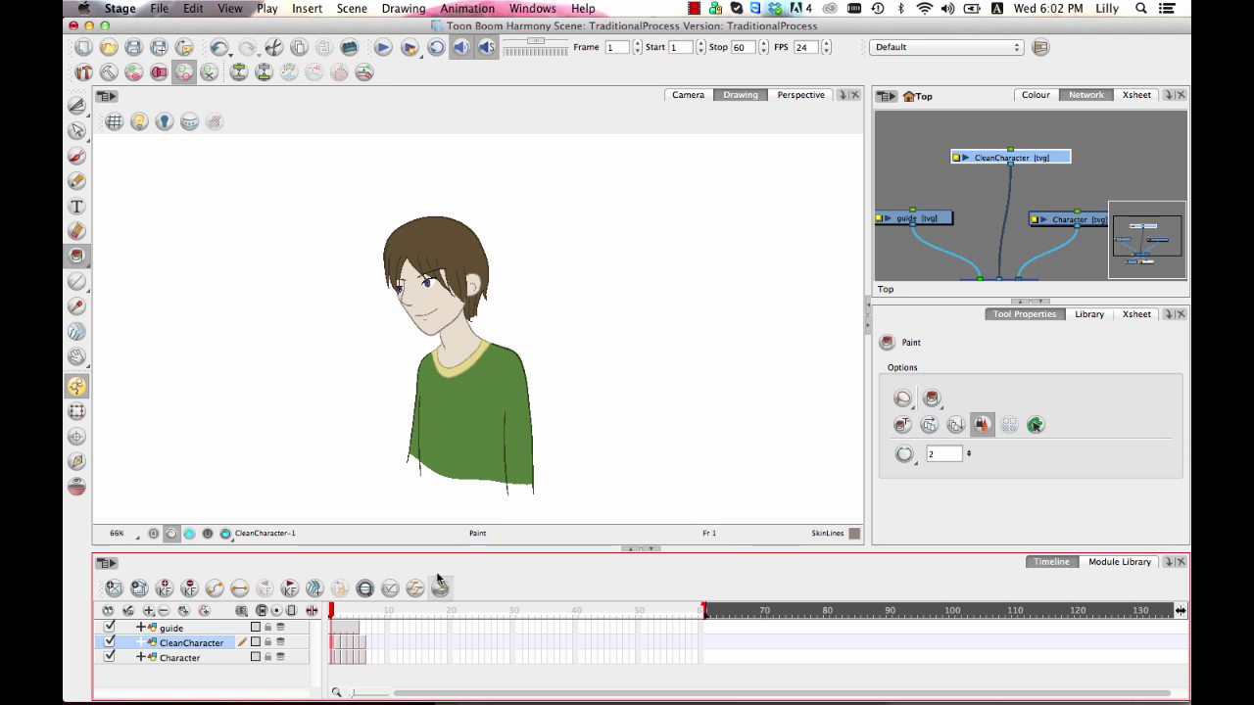
pyautogui.click(184, 610)
pyautogui.doubleClick(178, 642)
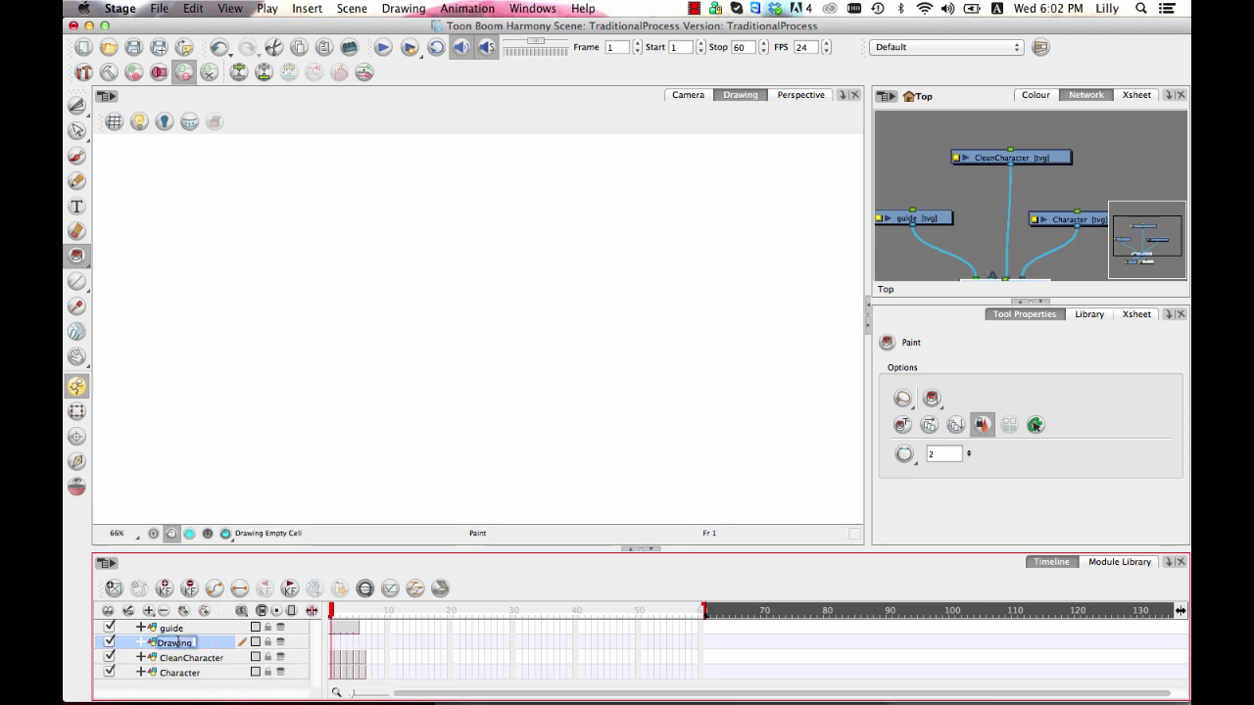
pyautogui.write('C')
pyautogui.write('haracter')
pyautogui.write('-S')
pyautogui.press('Return')
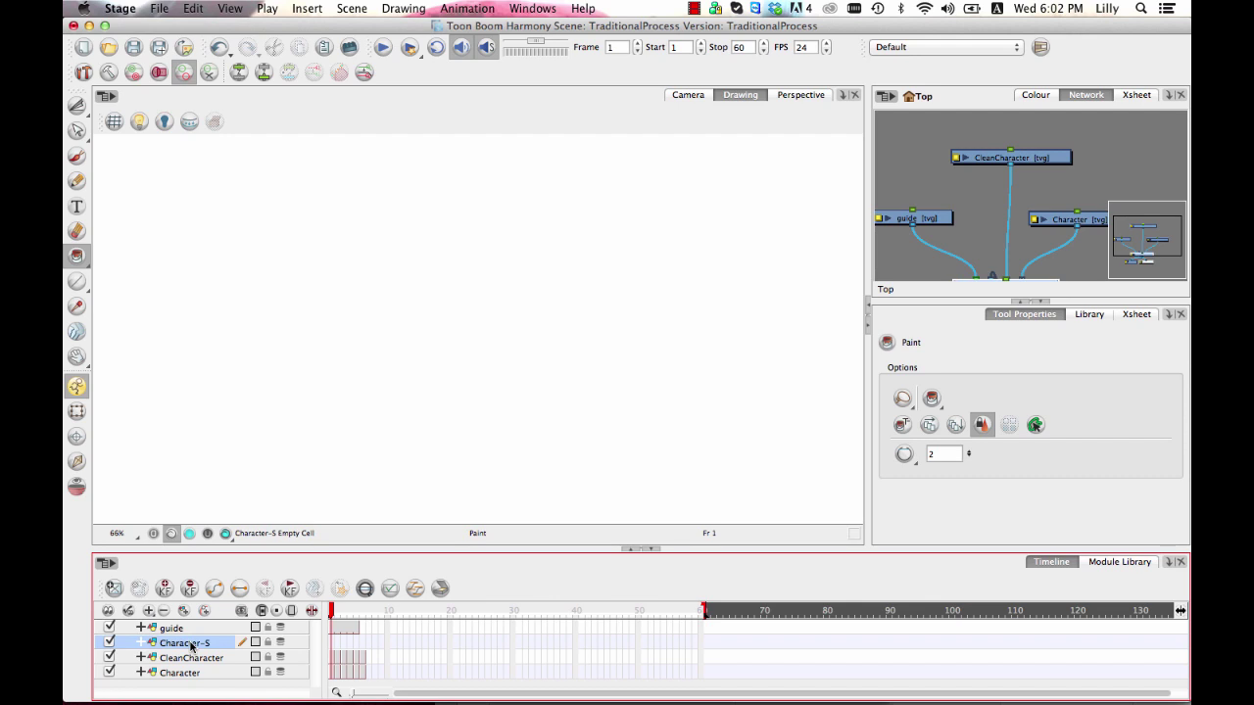
# Step: Turn on the light table and hide the guide and Character layers
pyautogui.click(137, 124)
pyautogui.moveTo(216, 690)
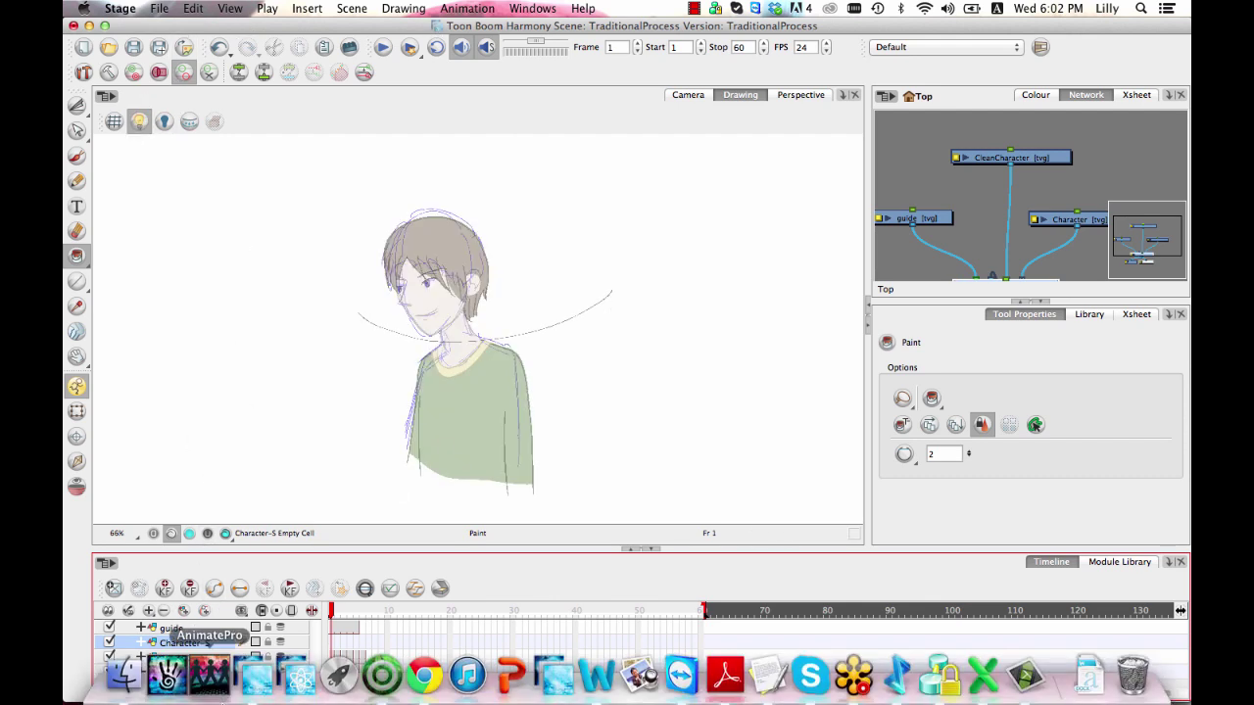
pyautogui.click(109, 628)
pyautogui.click(108, 673)
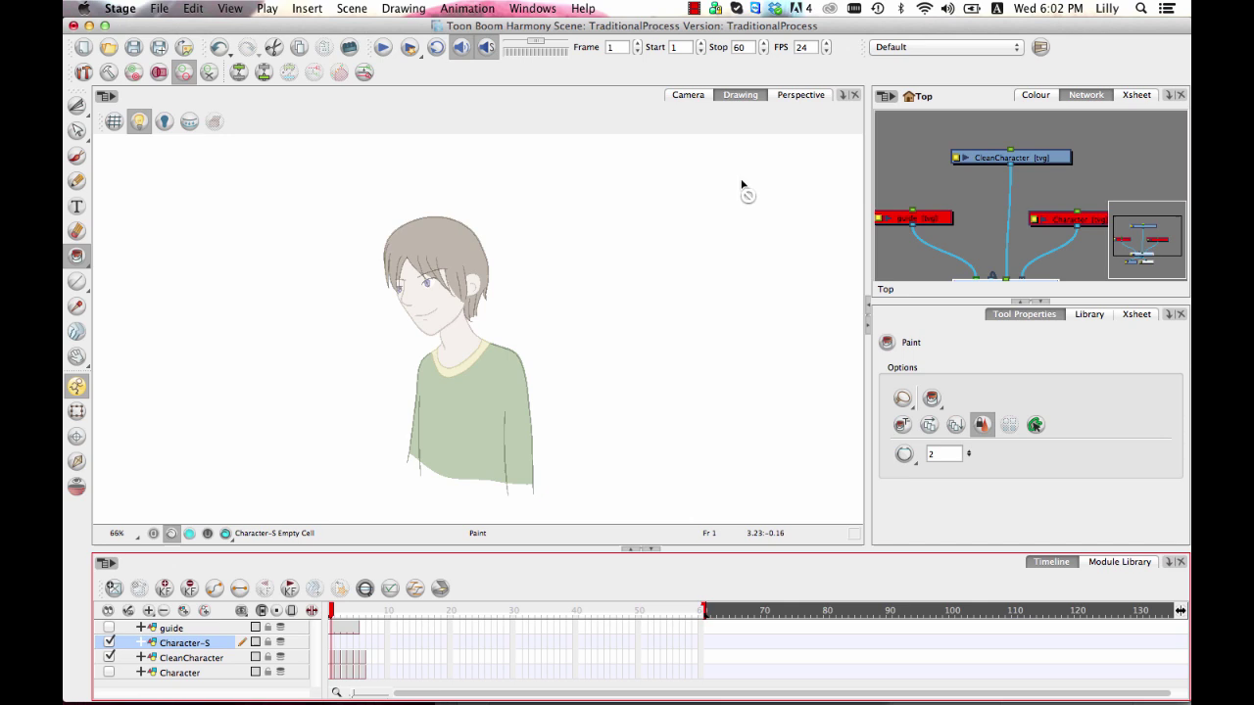
# Step: Frame the character's head and choose the Brush tool with the Default black colour for drawing on Character-S
pyautogui.click(507, 364)
pyautogui.press('2')
pyautogui.press('2')
pyautogui.moveTo(493, 319)
pyautogui.mouseDown()
pyautogui.moveTo(624, 409)
pyautogui.moveTo(563, 357)
pyautogui.mouseUp()
pyautogui.press('2')
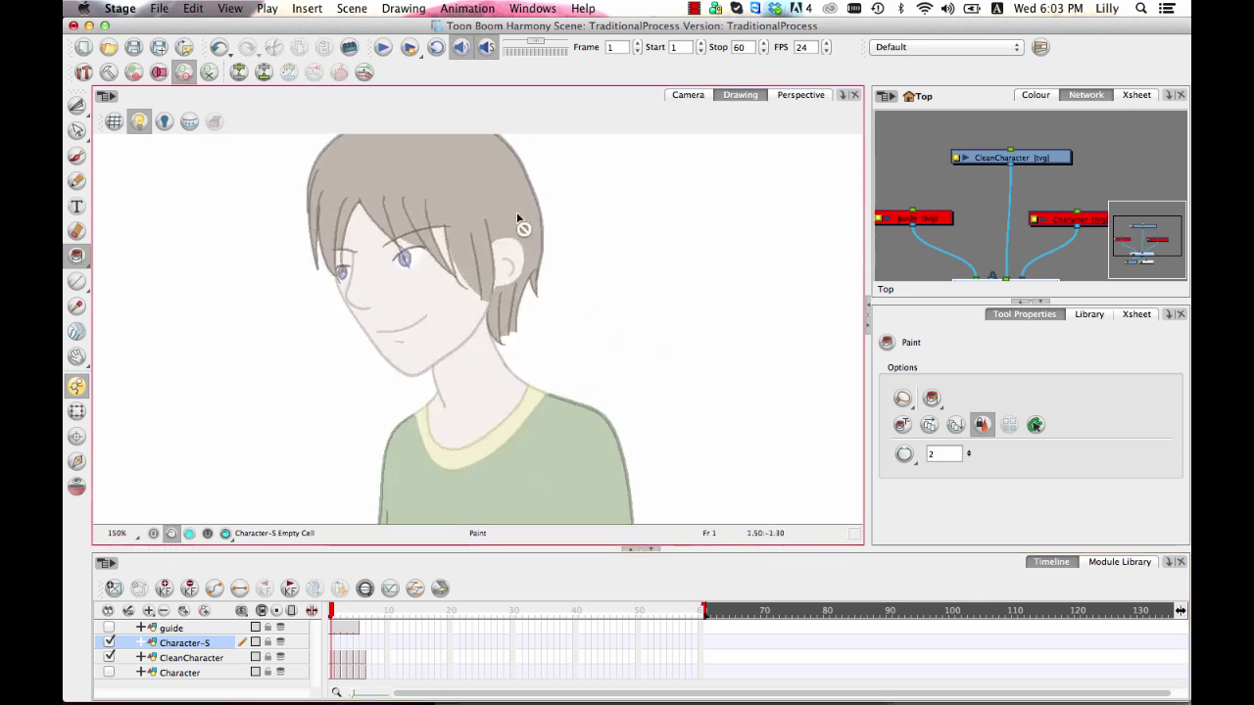
pyautogui.moveTo(463, 297); pyautogui.dragTo(499, 350)
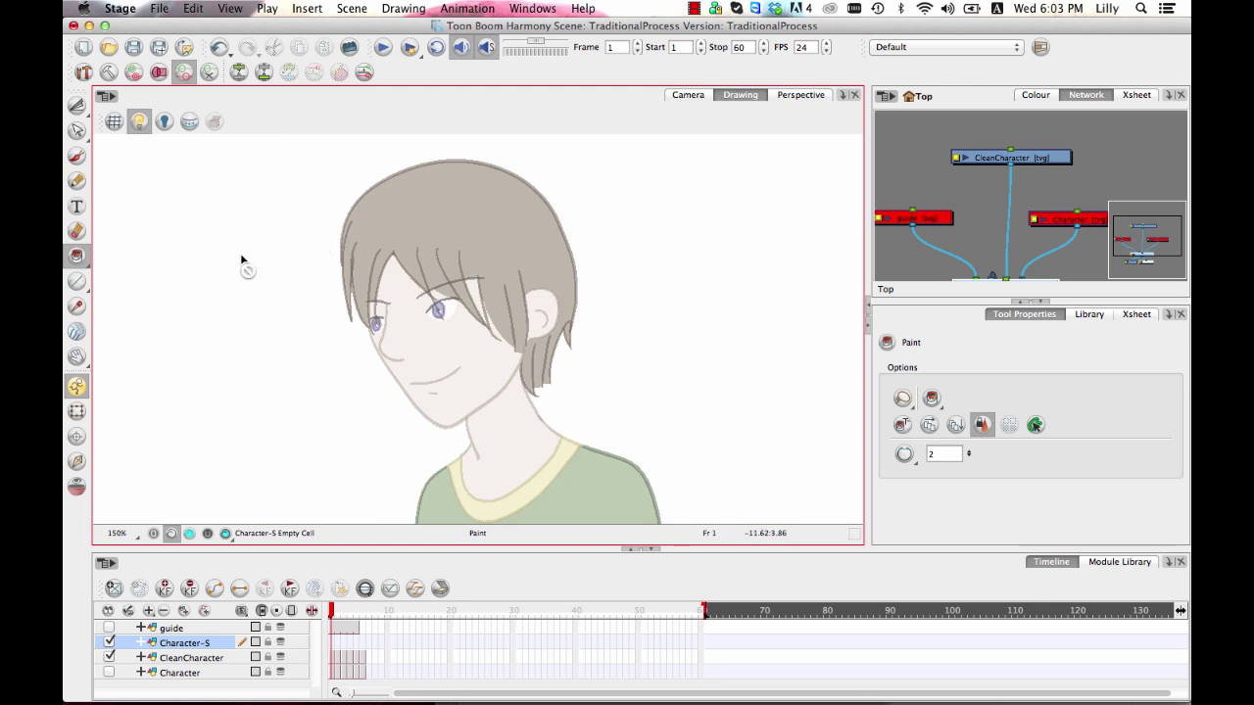
pyautogui.click(76, 154)
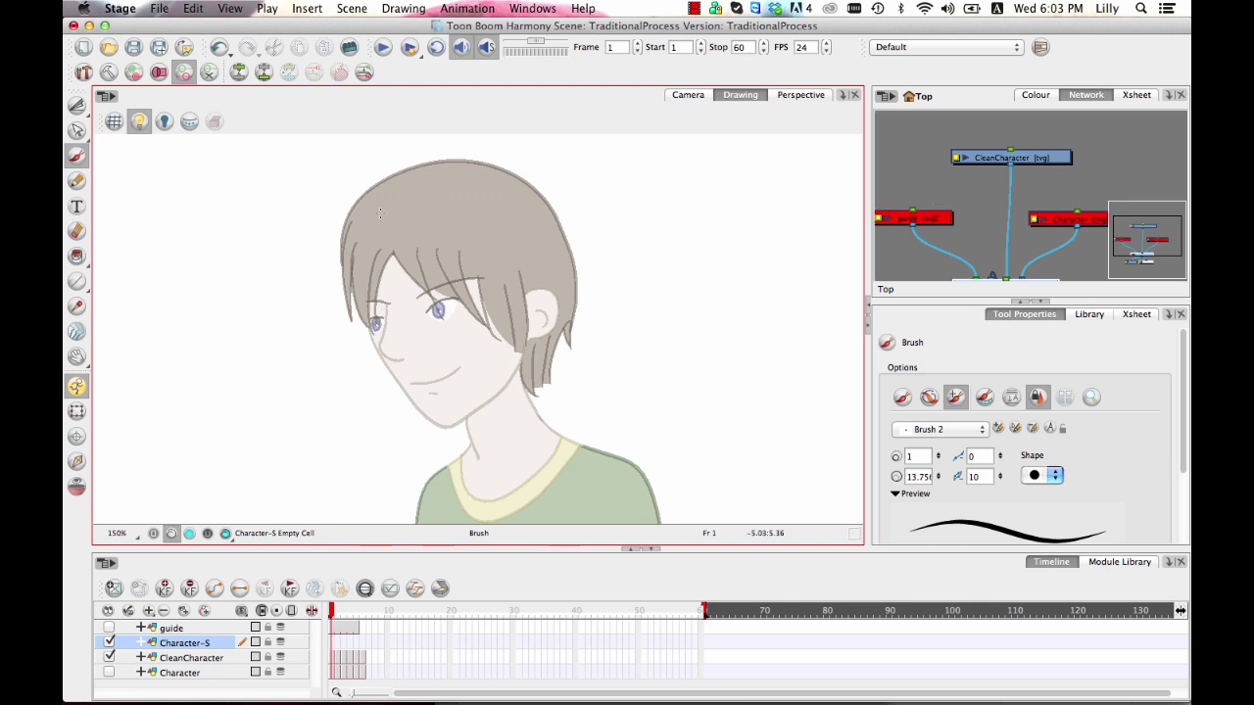
pyautogui.click(1036, 94)
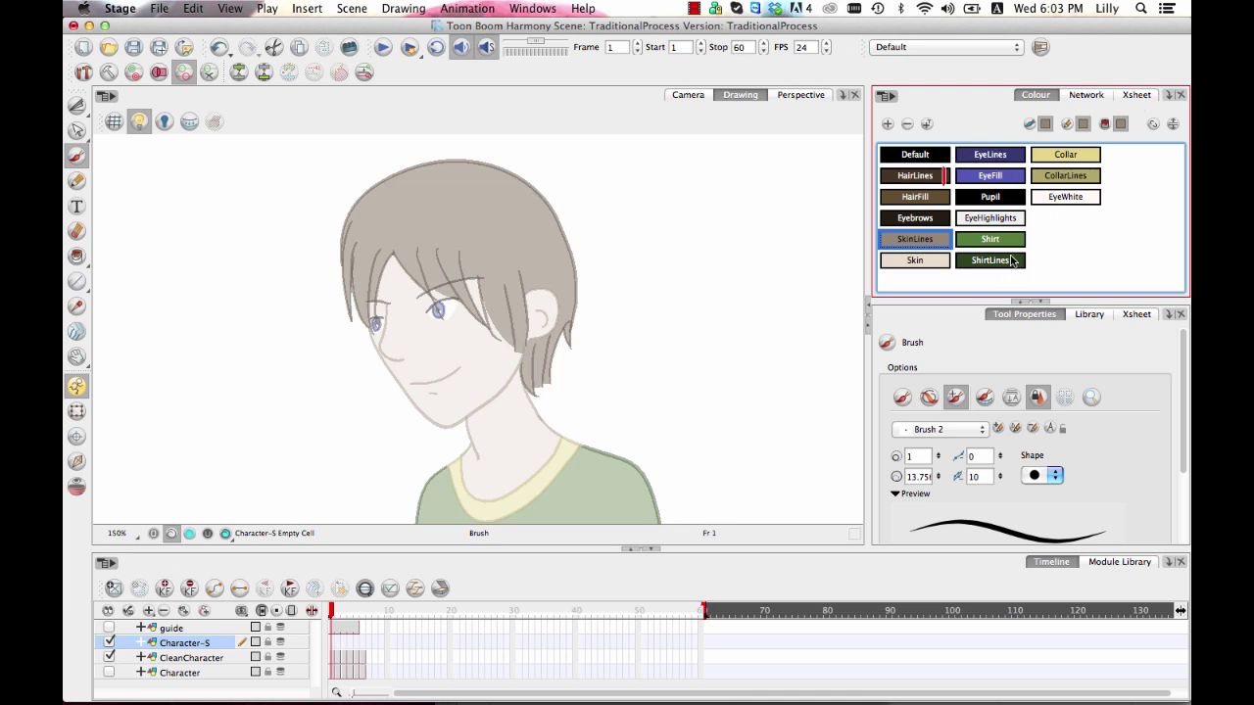
pyautogui.click(939, 162)
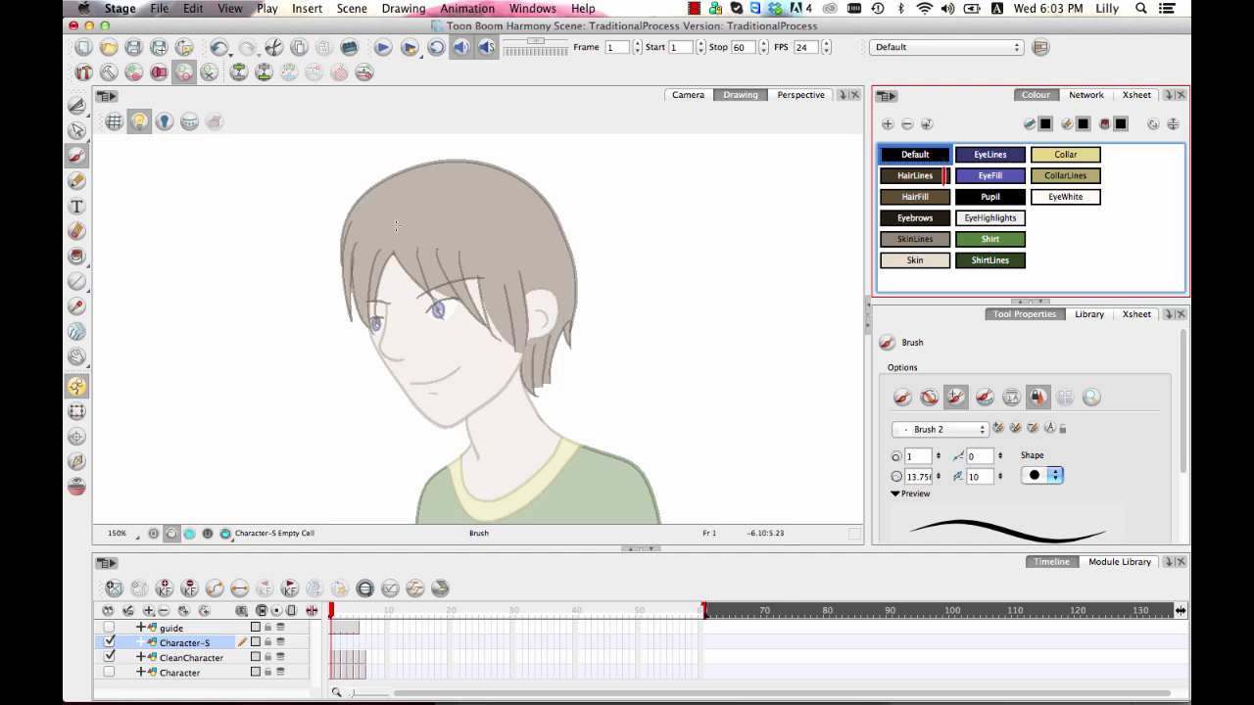
# Step: Try to brush the shadow's edge on frame 1 from the forehead over the nose to the chin
pyautogui.moveTo(342, 202); pyautogui.dragTo(369, 278)
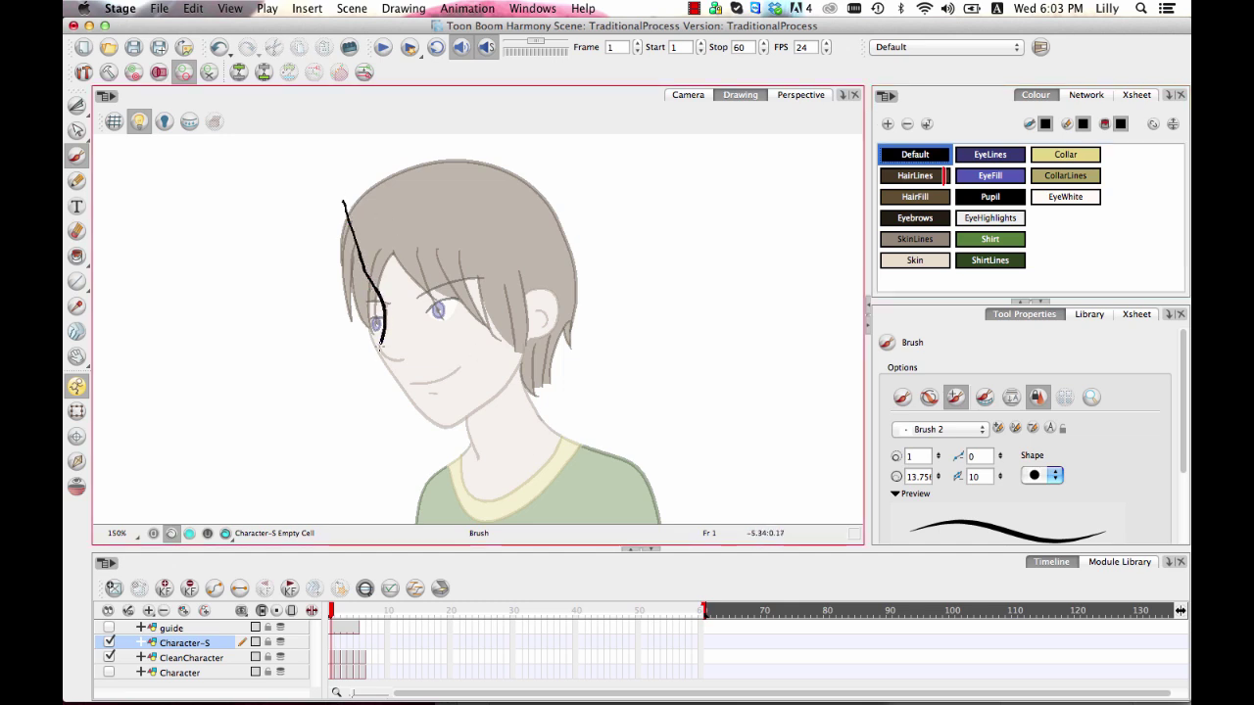
pyautogui.moveTo(380, 345); pyautogui.dragTo(398, 360)
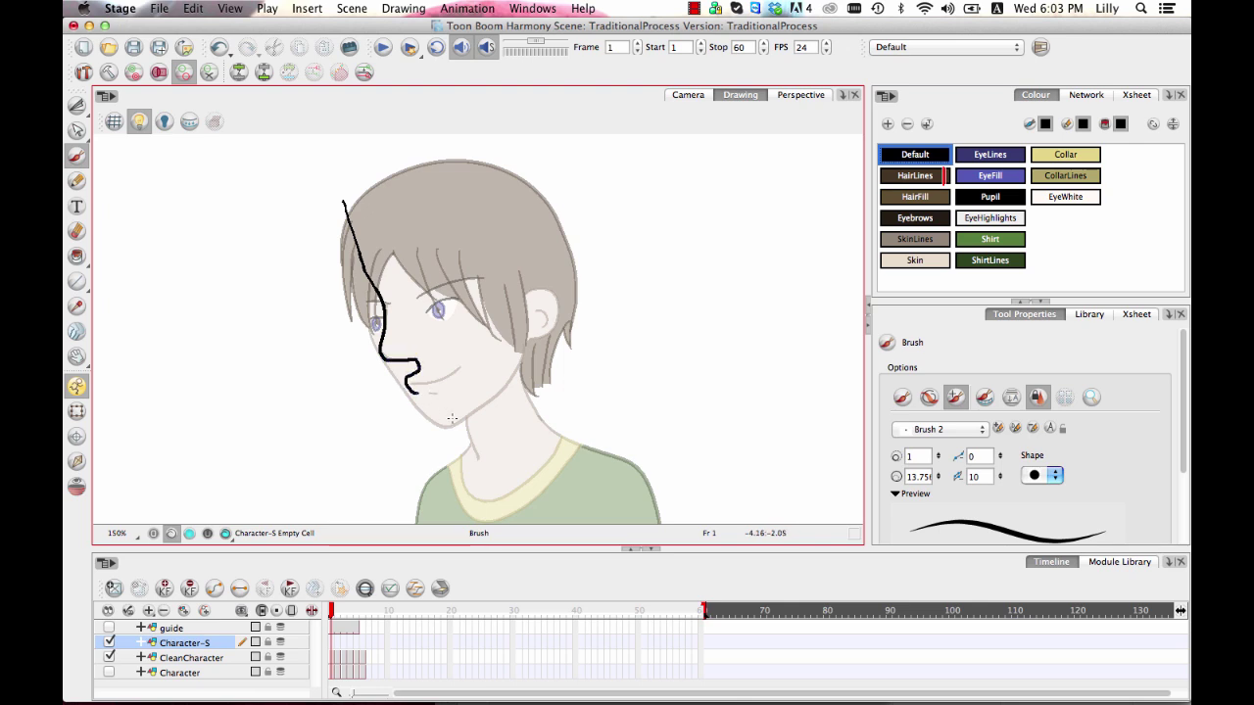
pyautogui.moveTo(445, 400); pyautogui.dragTo(458, 429)
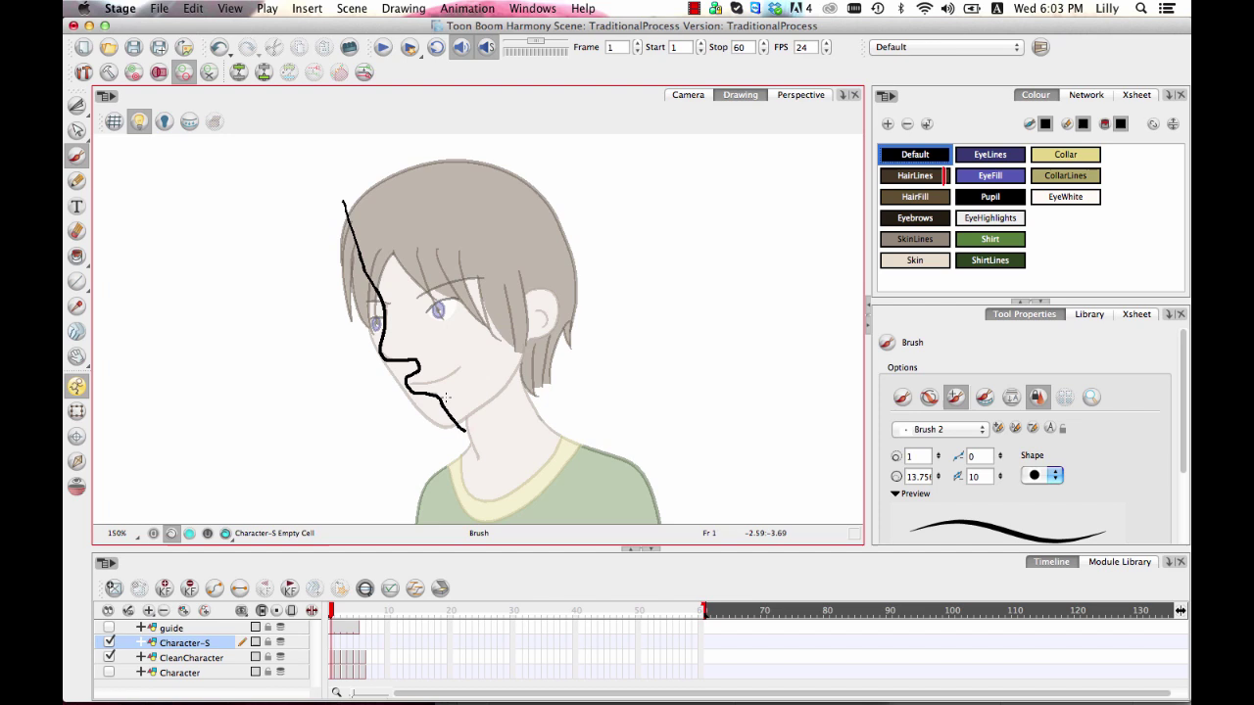
pyautogui.hotkey('ctrl', 'z')
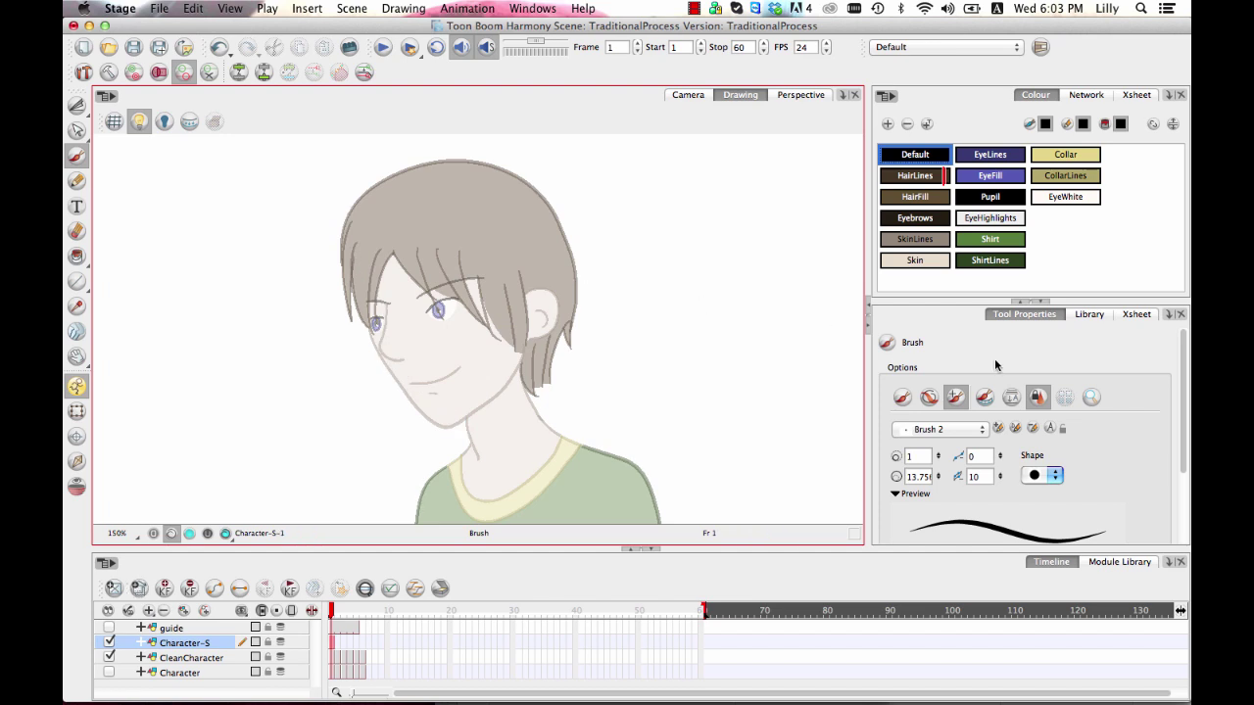
# Step: In normal brush mode, draw frame 1's shadow edge down the face, neck and shirt, closing it with a curve outside the body
pyautogui.click(902, 397)
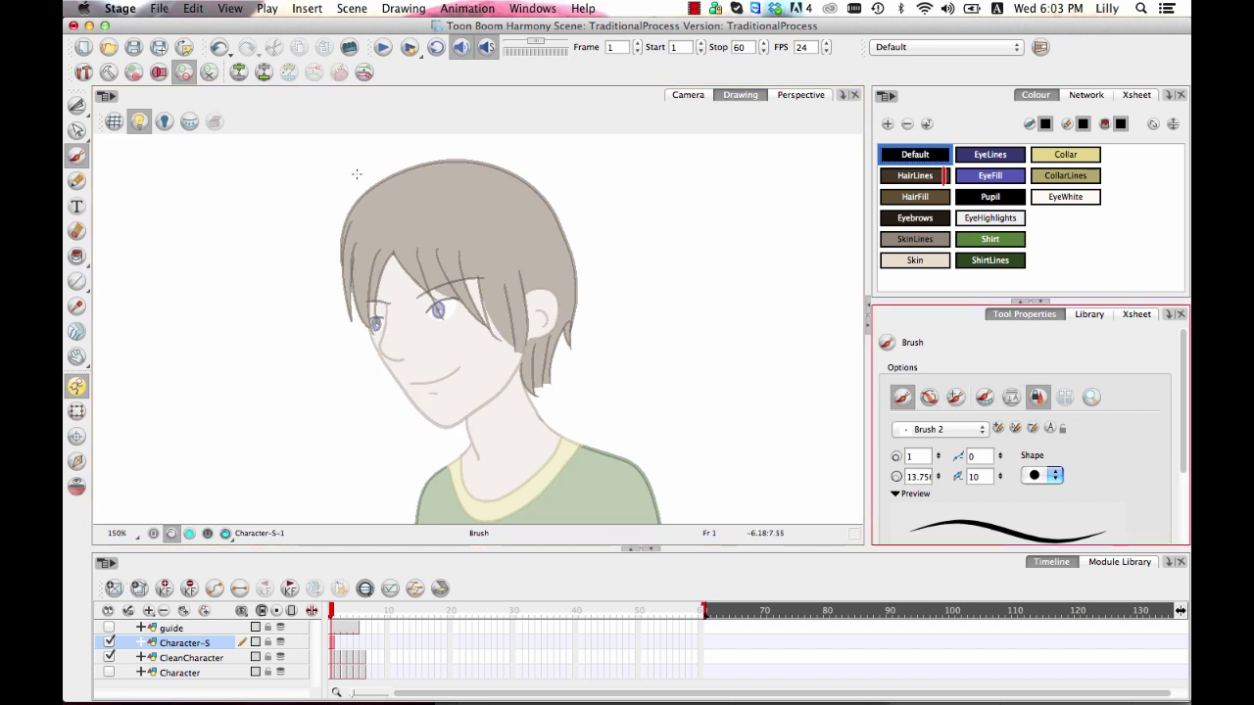
pyautogui.moveTo(357, 173); pyautogui.dragTo(376, 248)
pyautogui.moveTo(381, 293)
pyautogui.mouseDown()
pyautogui.moveTo(388, 419)
pyautogui.moveTo(475, 437)
pyautogui.moveTo(449, 452)
pyautogui.mouseUp()
pyautogui.moveTo(542, 408); pyautogui.dragTo(570, 182)
pyautogui.moveTo(496, 214)
pyautogui.mouseDown()
pyautogui.moveTo(449, 359)
pyautogui.moveTo(455, 471)
pyautogui.moveTo(442, 443)
pyautogui.moveTo(465, 524)
pyautogui.mouseUp()
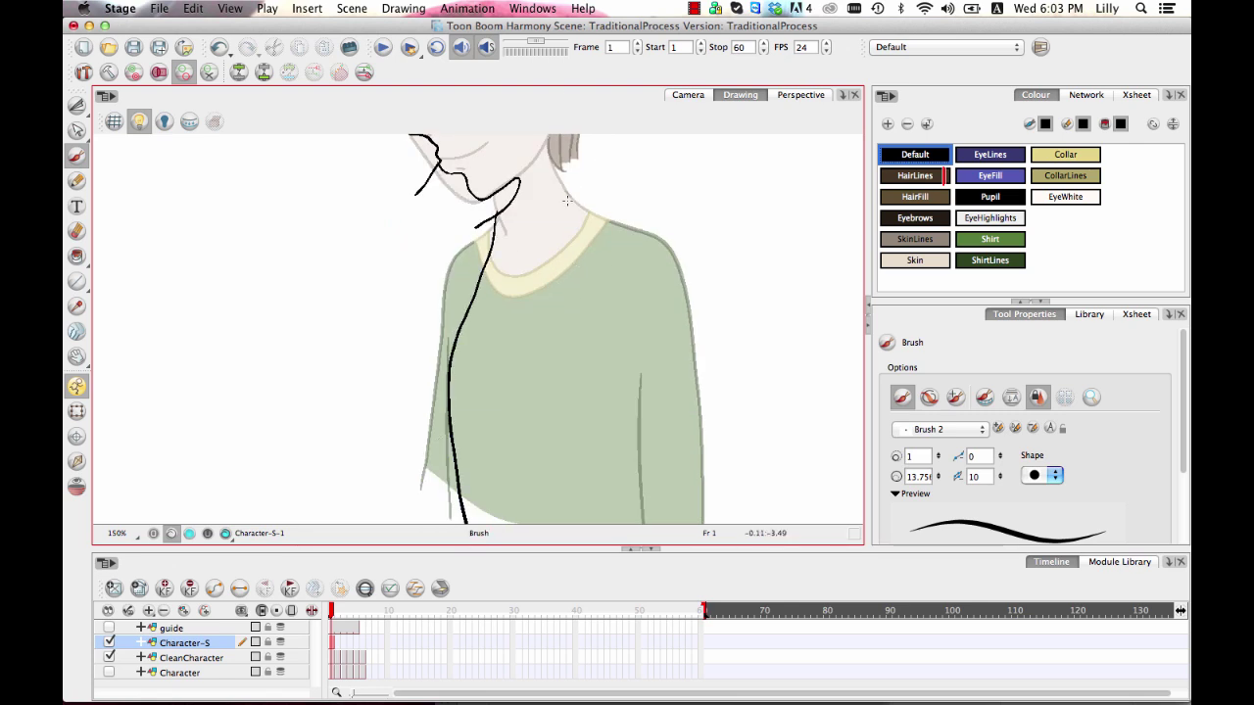
pyautogui.scroll(-5, 534, 284)
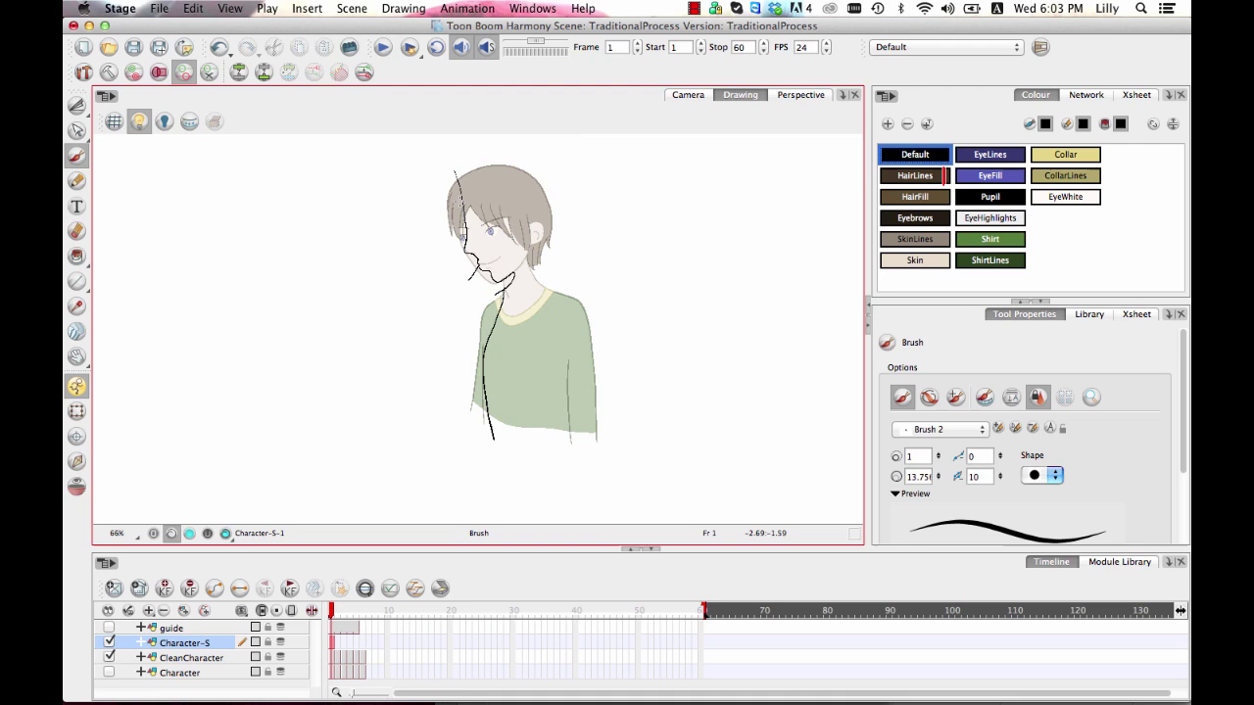
pyautogui.moveTo(434, 193)
pyautogui.mouseDown()
pyautogui.moveTo(418, 306)
pyautogui.moveTo(433, 360)
pyautogui.moveTo(496, 436)
pyautogui.mouseUp()
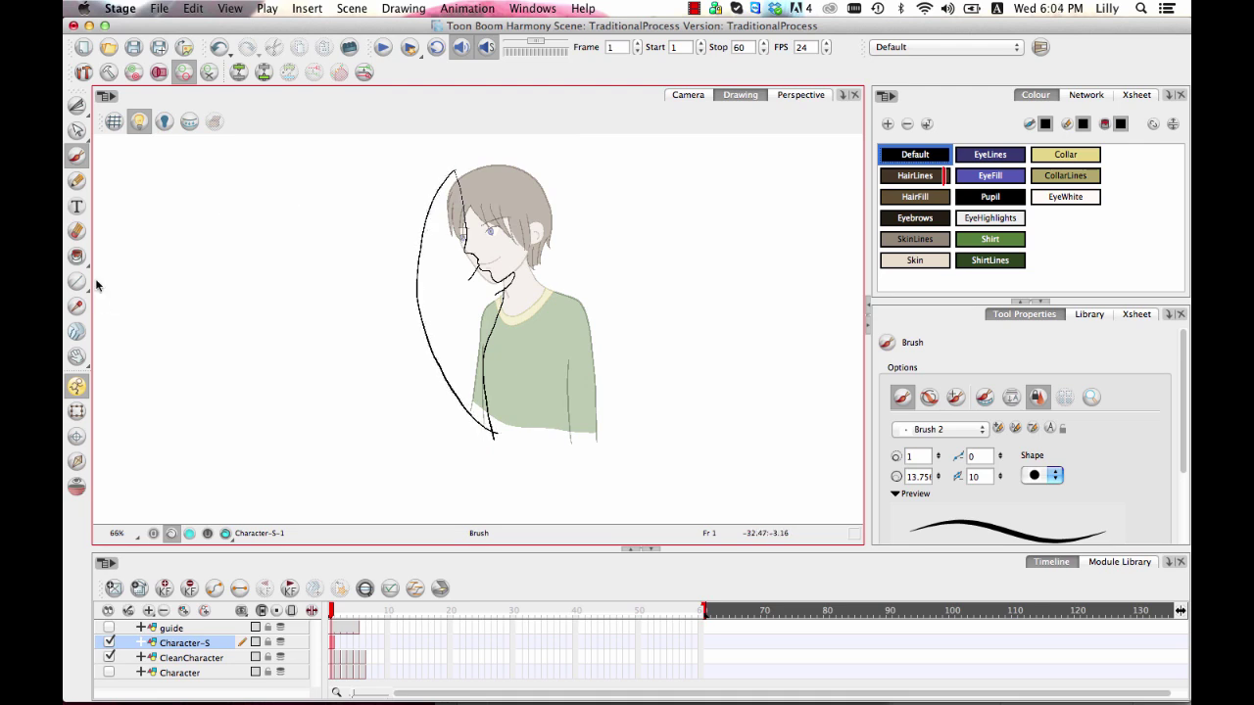
# Step: Go to frame 2 of Character-S and turn on onion skin to show the previous shadow drawing
pyautogui.scroll(4, 573, 316)
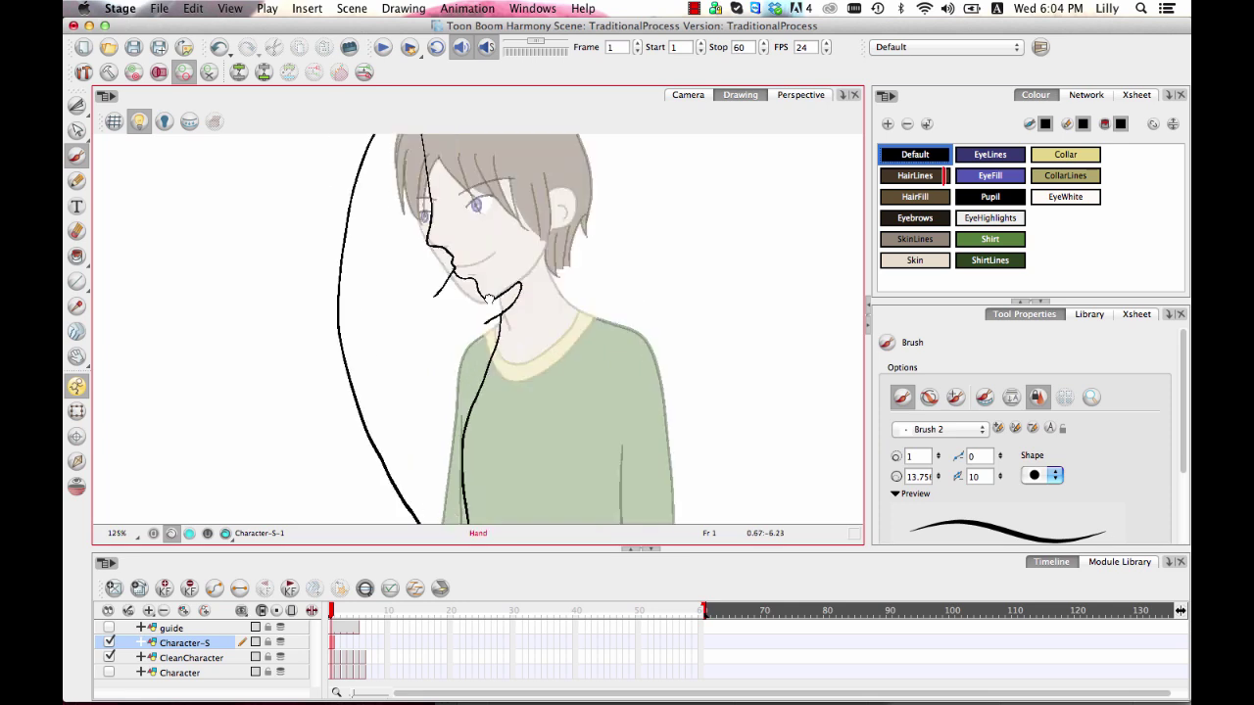
pyautogui.moveTo(487, 299); pyautogui.dragTo(499, 314)
pyautogui.click(339, 645)
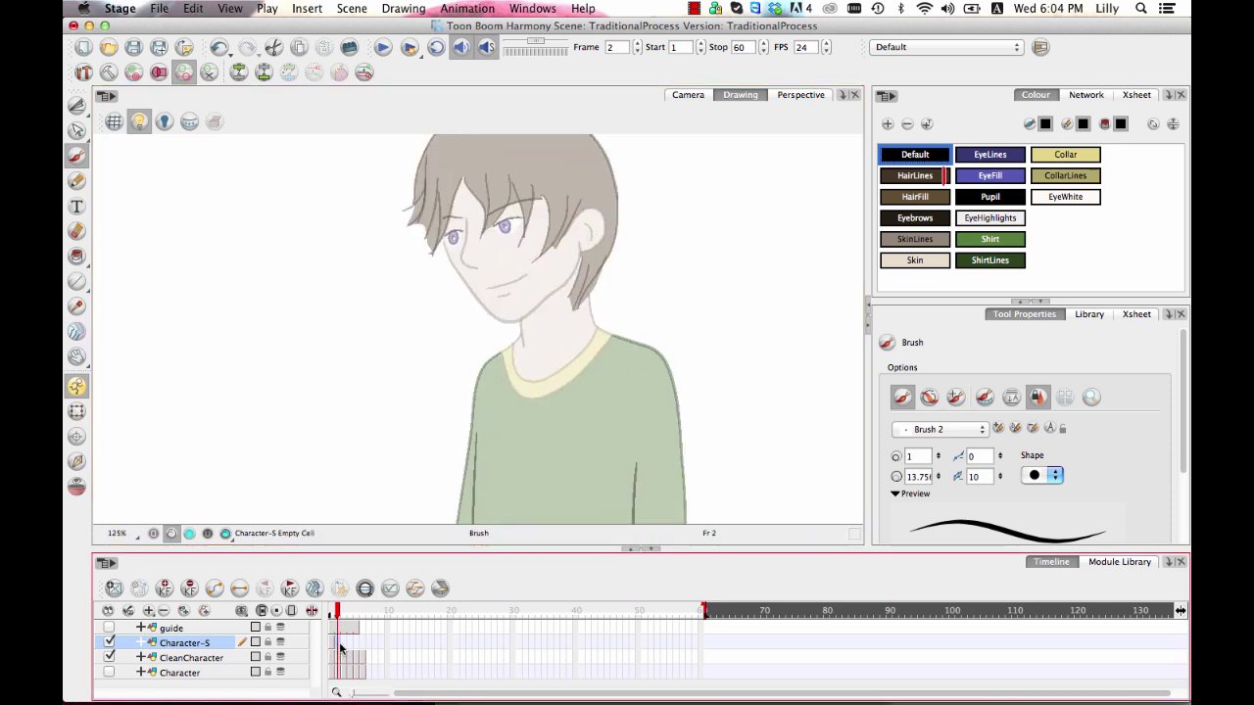
pyautogui.click(77, 487)
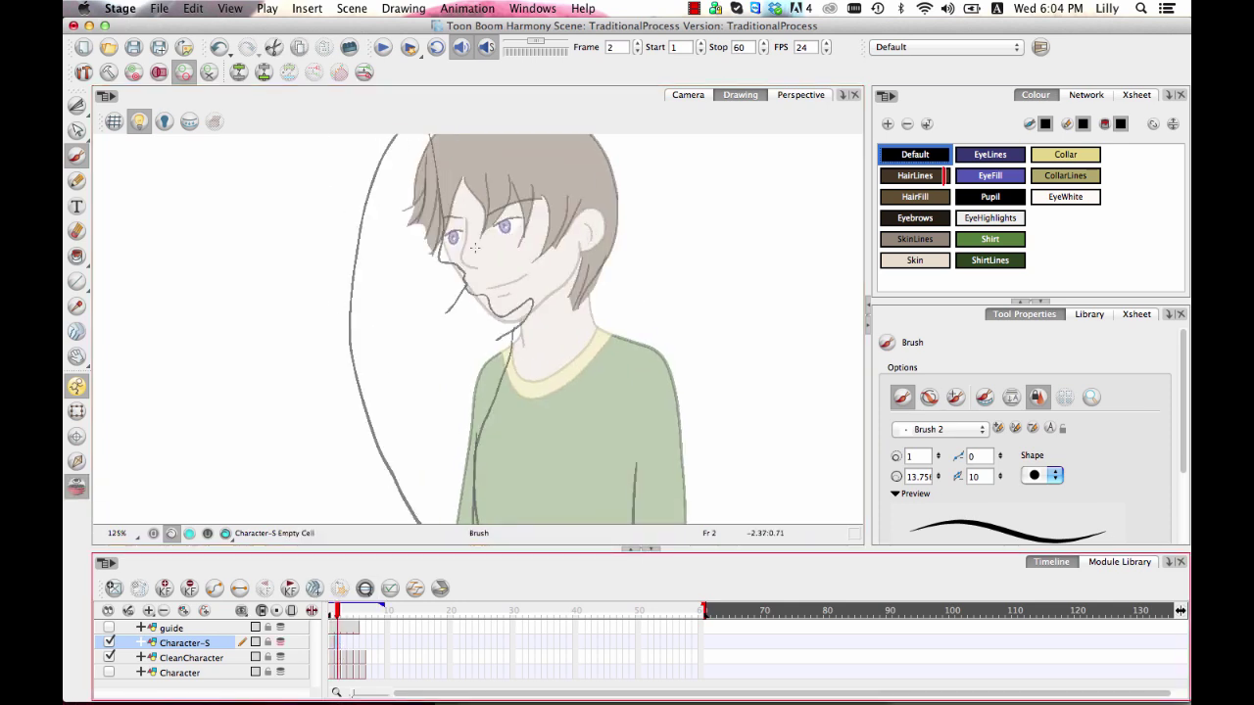
pyautogui.scroll(2, 474, 248)
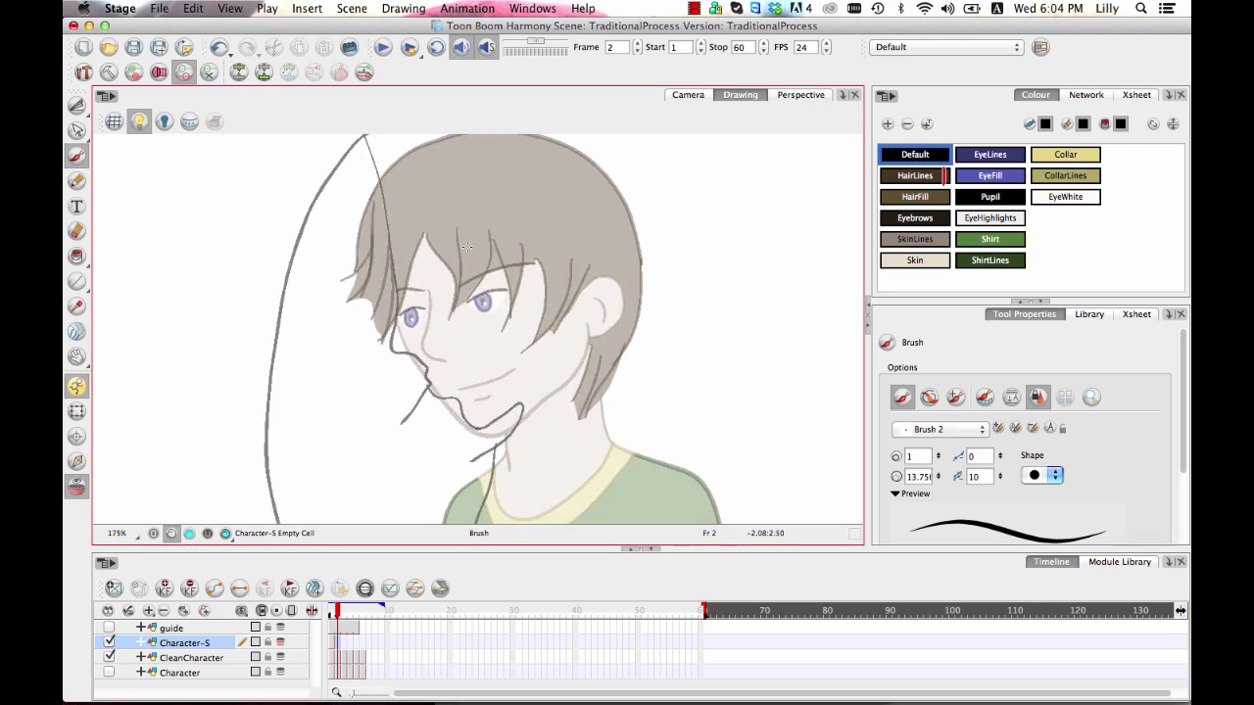
# Step: Draw frame 2's shadow edge down the face, neck and shirt, and close it with a curve outside the body
pyautogui.moveTo(381, 141); pyautogui.dragTo(438, 363)
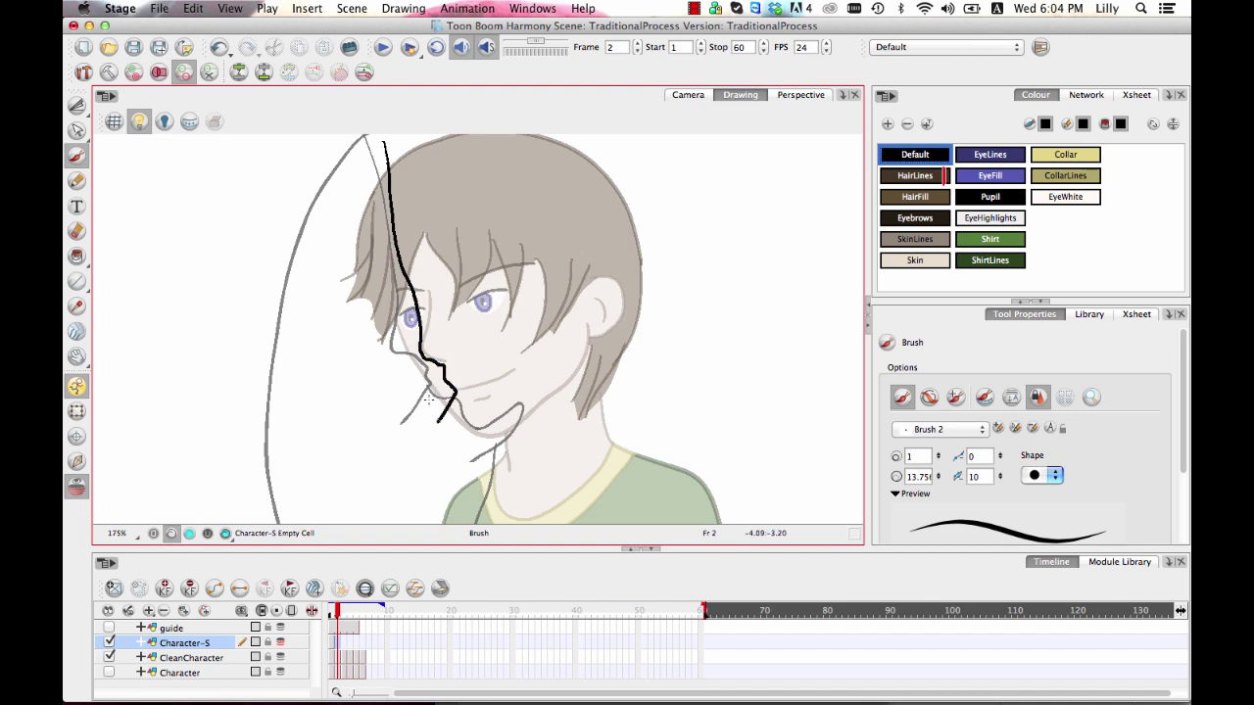
pyautogui.scroll(-3, 459, 344)
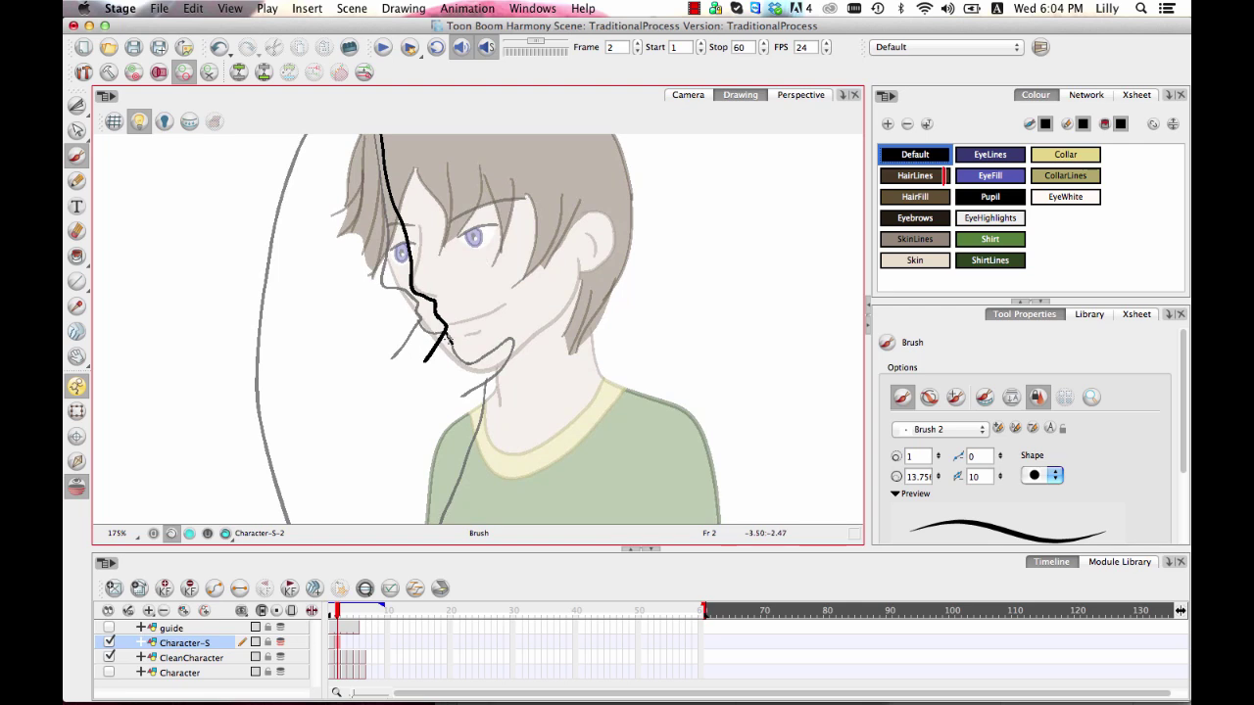
pyautogui.moveTo(447, 338)
pyautogui.mouseDown()
pyautogui.moveTo(500, 373)
pyautogui.moveTo(531, 357)
pyautogui.moveTo(461, 395)
pyautogui.mouseUp()
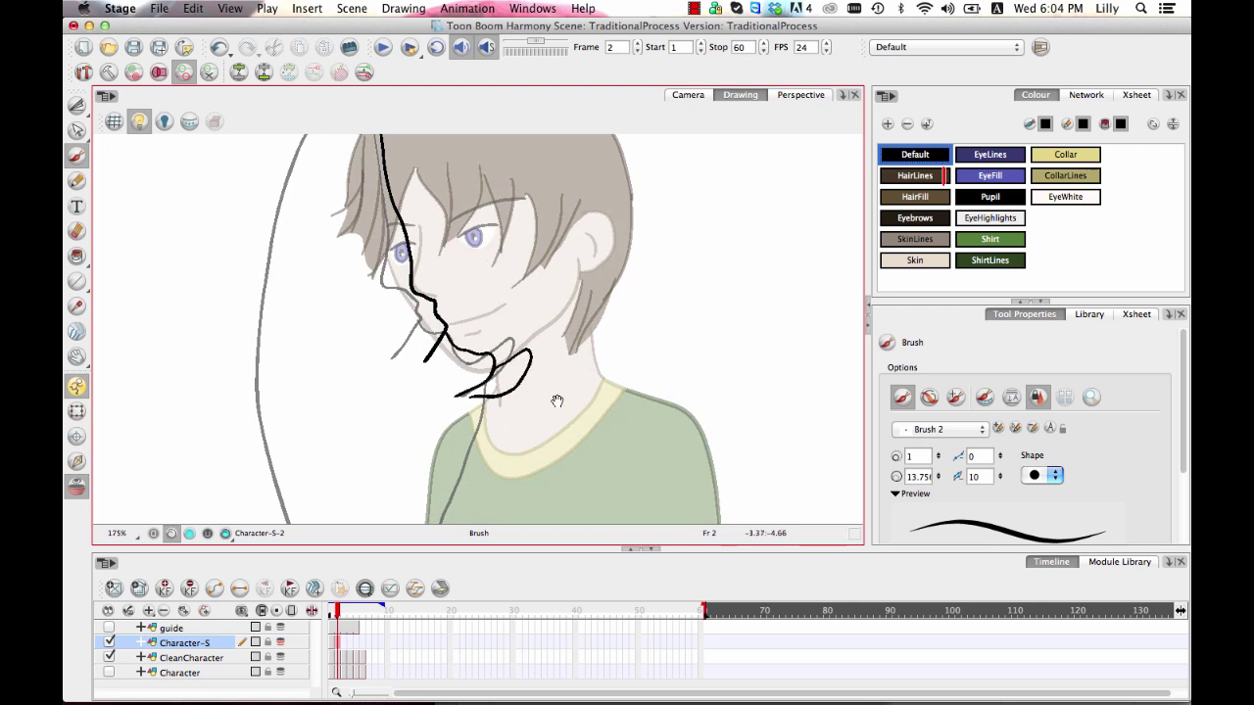
pyautogui.moveTo(558, 401); pyautogui.dragTo(581, 253)
pyautogui.moveTo(516, 241)
pyautogui.mouseDown()
pyautogui.moveTo(469, 344)
pyautogui.moveTo(462, 633)
pyautogui.mouseUp()
pyautogui.press('1')
pyautogui.moveTo(476, 460)
pyautogui.mouseDown()
pyautogui.moveTo(462, 298)
pyautogui.moveTo(457, 412)
pyautogui.mouseUp()
pyautogui.press('1')
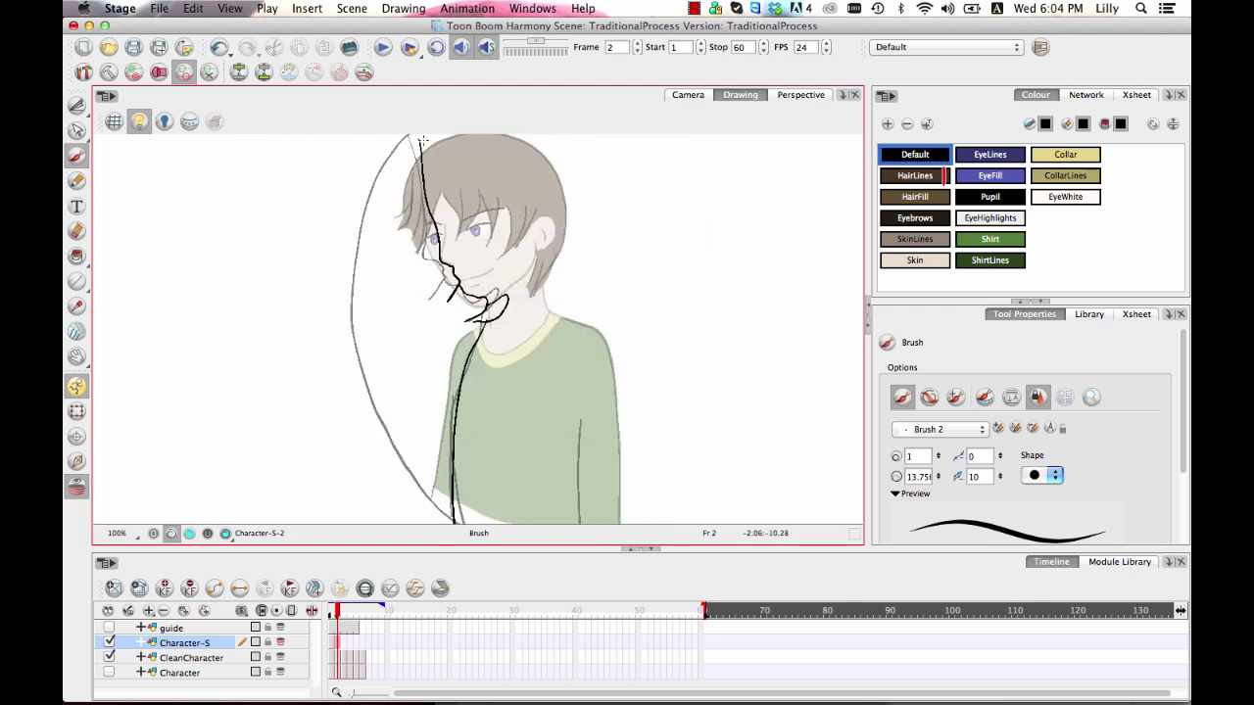
pyautogui.moveTo(420, 142); pyautogui.dragTo(451, 519)
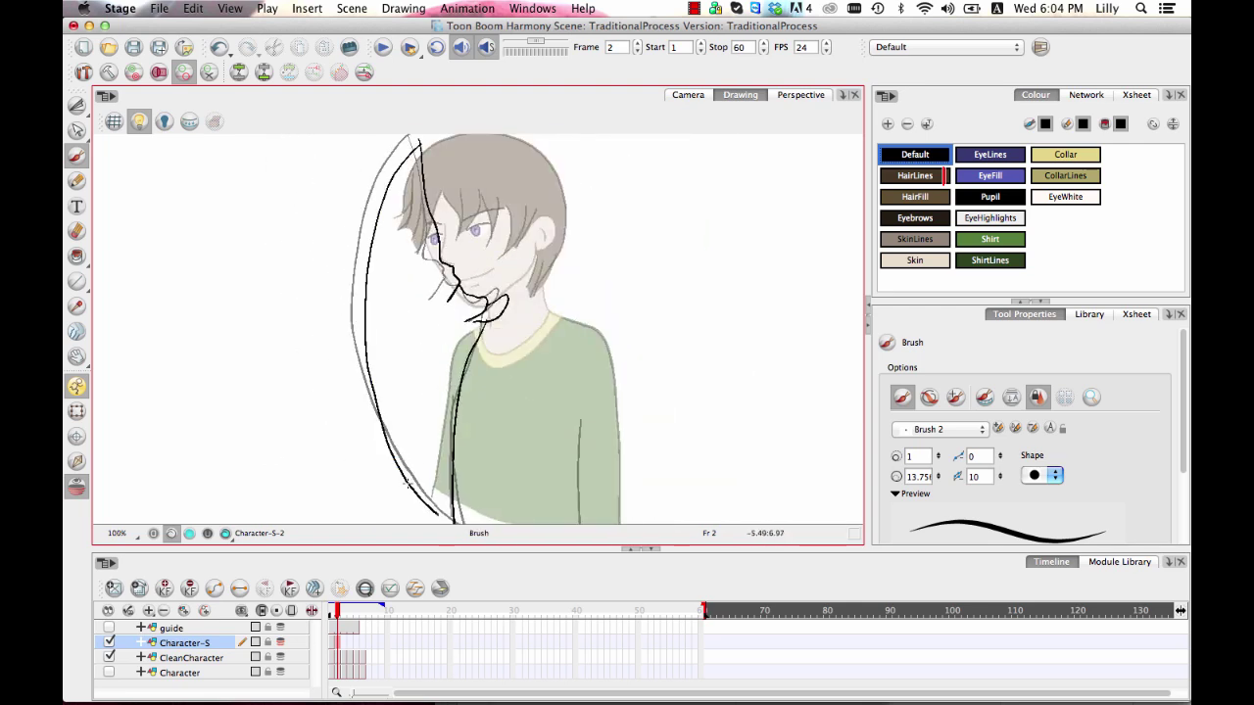
# Step: Draw frame 3's shadow edge down the hair, face, neck and shirt on Character-S, and close it with a curve outside the body
pyautogui.click(343, 643)
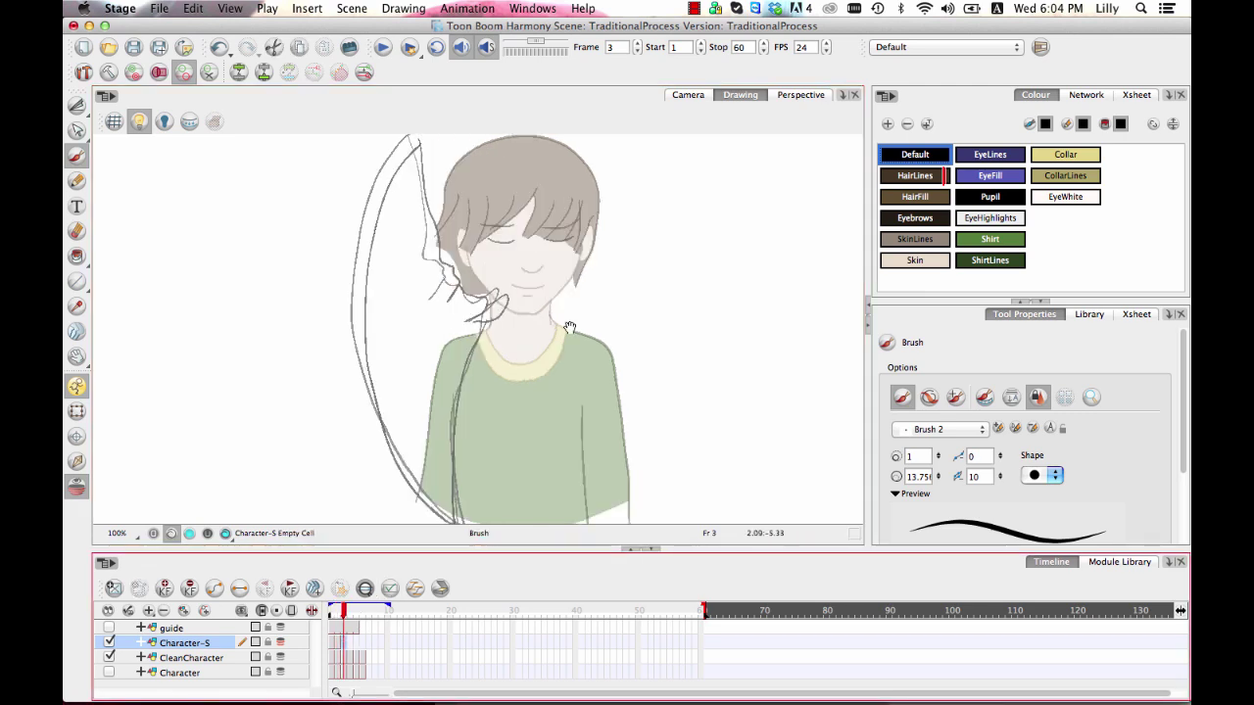
pyautogui.scroll(1, 595, 223)
pyautogui.scroll(2, 594, 223)
pyautogui.moveTo(546, 242)
pyautogui.mouseDown()
pyautogui.moveTo(543, 221)
pyautogui.moveTo(534, 290)
pyautogui.mouseUp()
pyautogui.moveTo(518, 207); pyautogui.dragTo(427, 256)
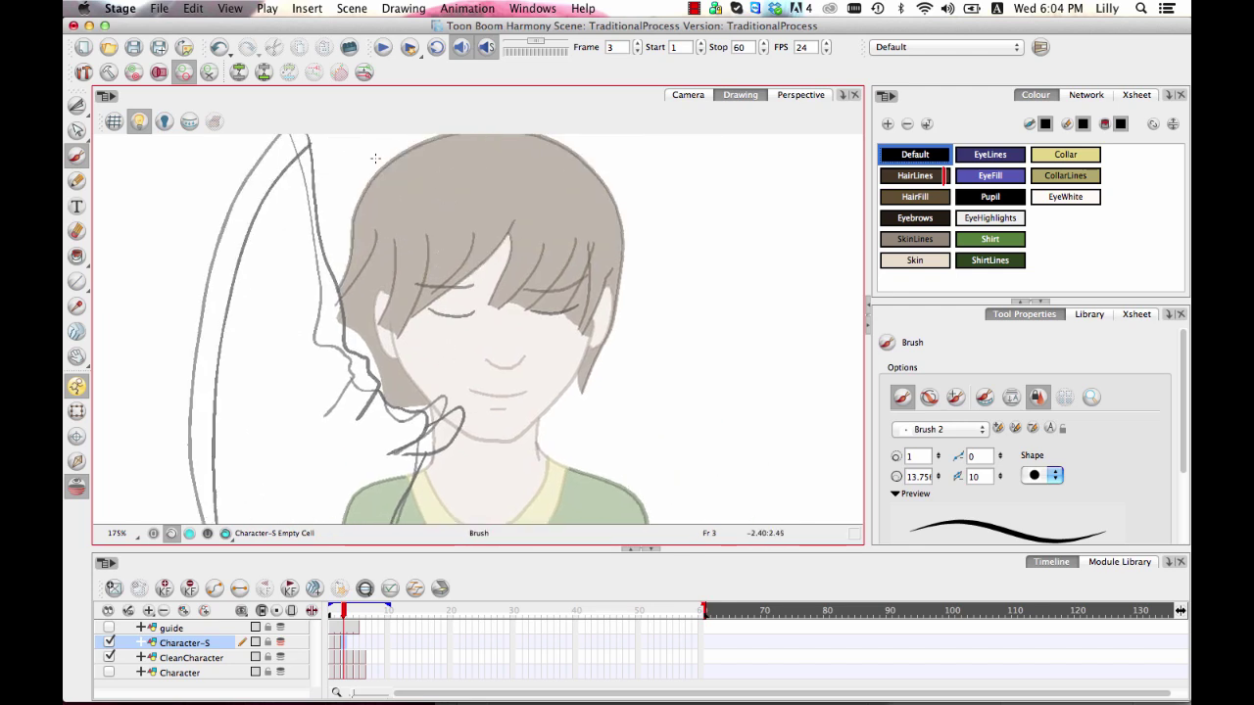
pyautogui.moveTo(375, 157)
pyautogui.mouseDown()
pyautogui.moveTo(384, 252)
pyautogui.moveTo(420, 357)
pyautogui.moveTo(482, 440)
pyautogui.moveTo(510, 442)
pyautogui.moveTo(484, 441)
pyautogui.moveTo(562, 220)
pyautogui.mouseUp()
pyautogui.moveTo(521, 240)
pyautogui.mouseDown()
pyautogui.moveTo(502, 283)
pyautogui.moveTo(451, 461)
pyautogui.mouseUp()
pyautogui.moveTo(510, 418); pyautogui.dragTo(525, 134)
pyautogui.moveTo(466, 186); pyautogui.dragTo(470, 384)
pyautogui.moveTo(490, 244); pyautogui.dragTo(509, 404)
pyautogui.press('1')
pyautogui.press('1')
pyautogui.press('1')
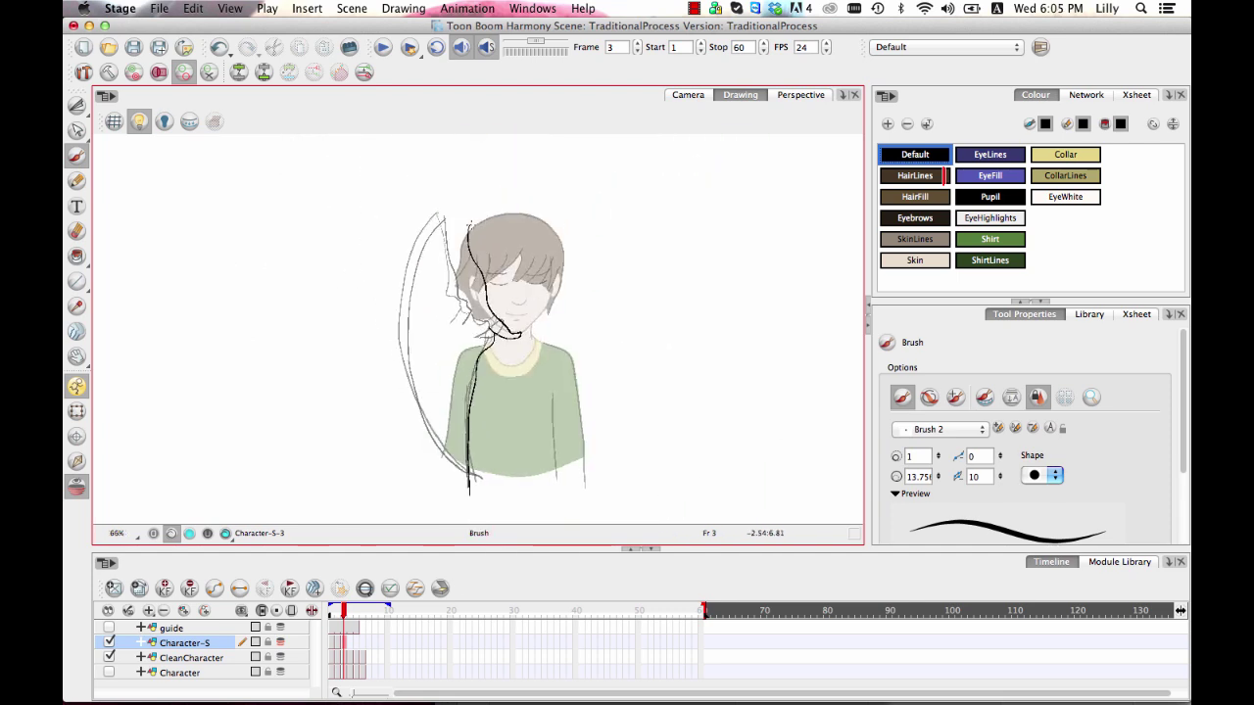
# Step: Draw frame 4's shadow edge along the hair, cheek, jaw and shirt, and close the shape outside the body
pyautogui.press('.')
pyautogui.press('1')
pyautogui.press('1')
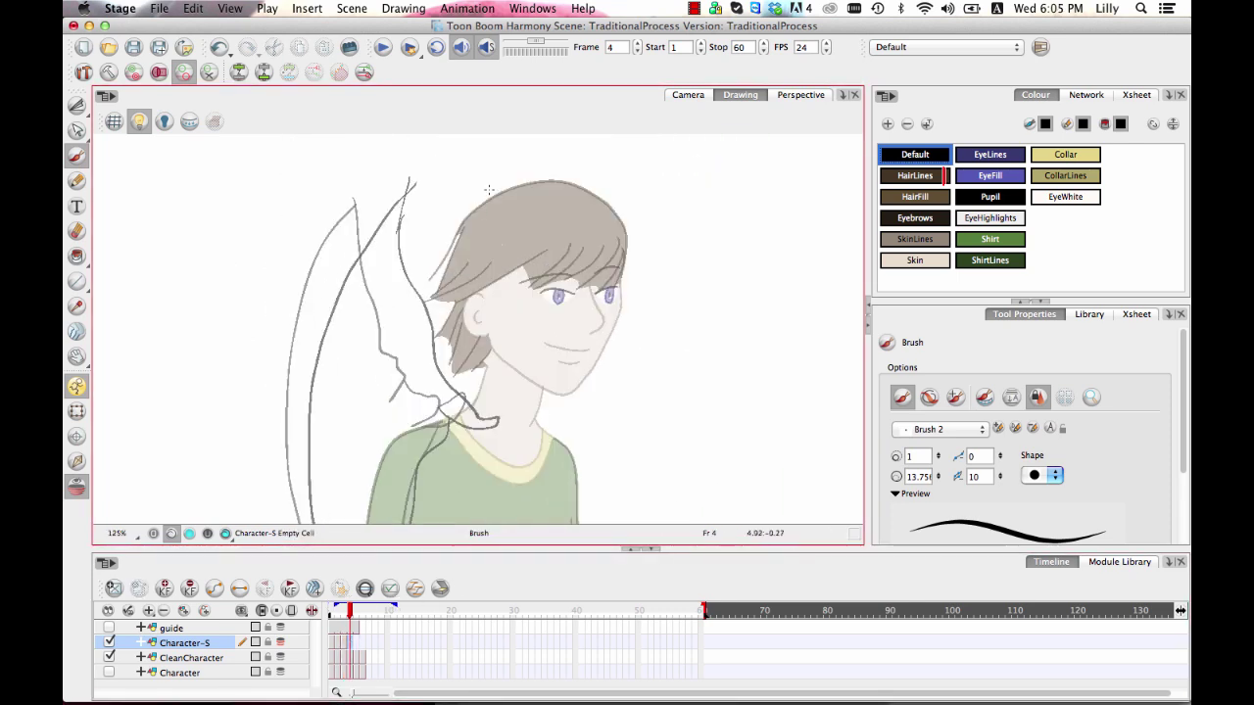
pyautogui.moveTo(478, 193)
pyautogui.mouseDown()
pyautogui.moveTo(537, 392)
pyautogui.moveTo(494, 387)
pyautogui.moveTo(545, 396)
pyautogui.mouseUp()
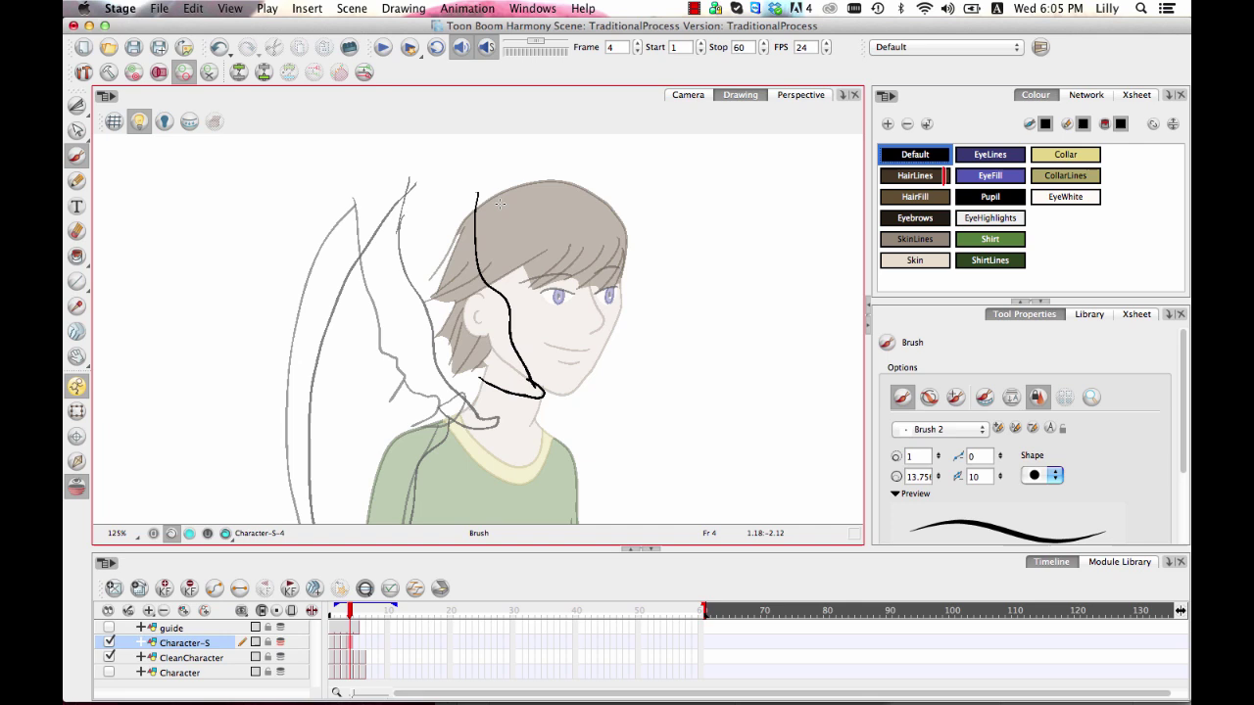
pyautogui.scroll(-5, 534, 253)
pyautogui.press('2')
pyautogui.press('2')
pyautogui.press('2')
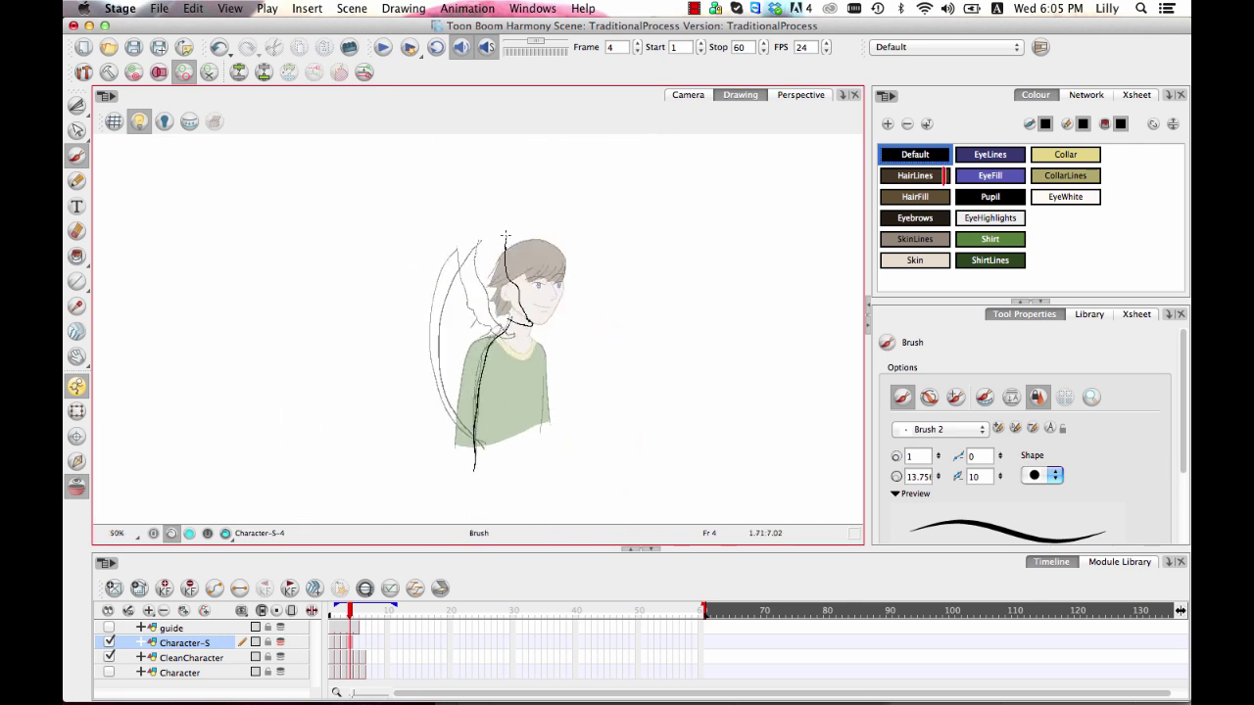
pyautogui.press('.')
pyautogui.press('1')
pyautogui.press('1')
pyautogui.press('1')
pyautogui.moveTo(483, 152); pyautogui.dragTo(490, 261)
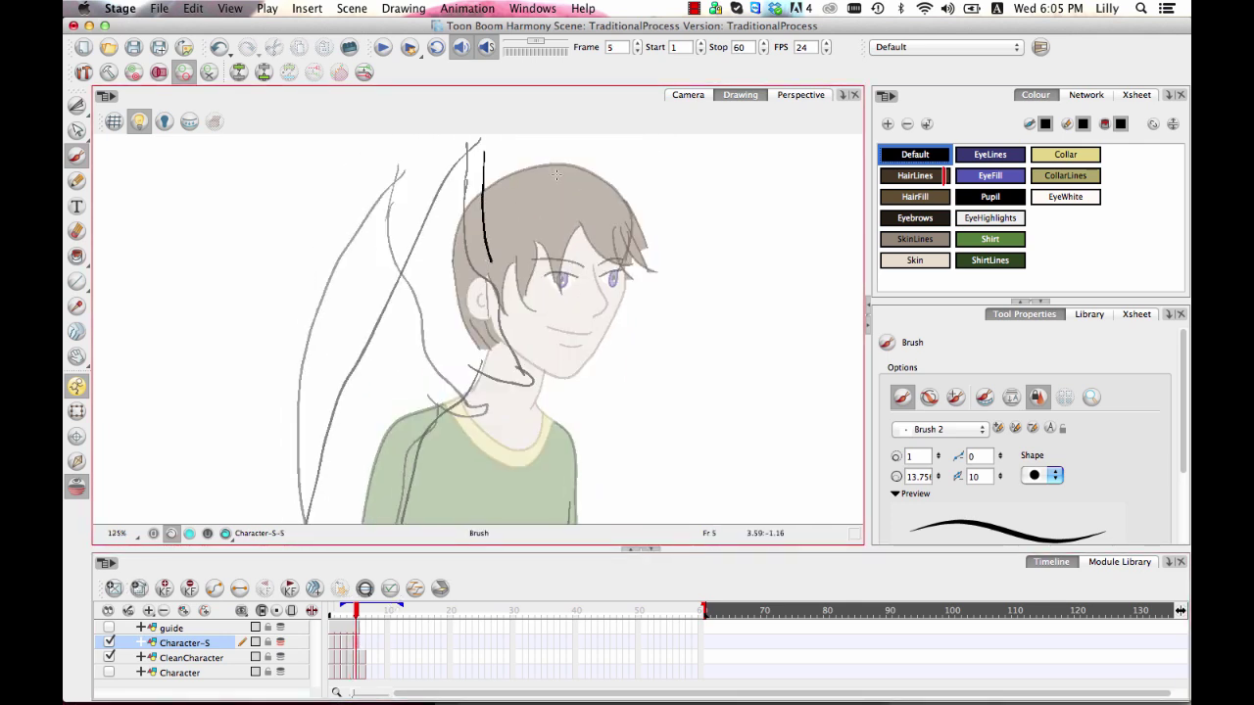
pyautogui.press('super+z')
pyautogui.scroll(-3, 541, 223)
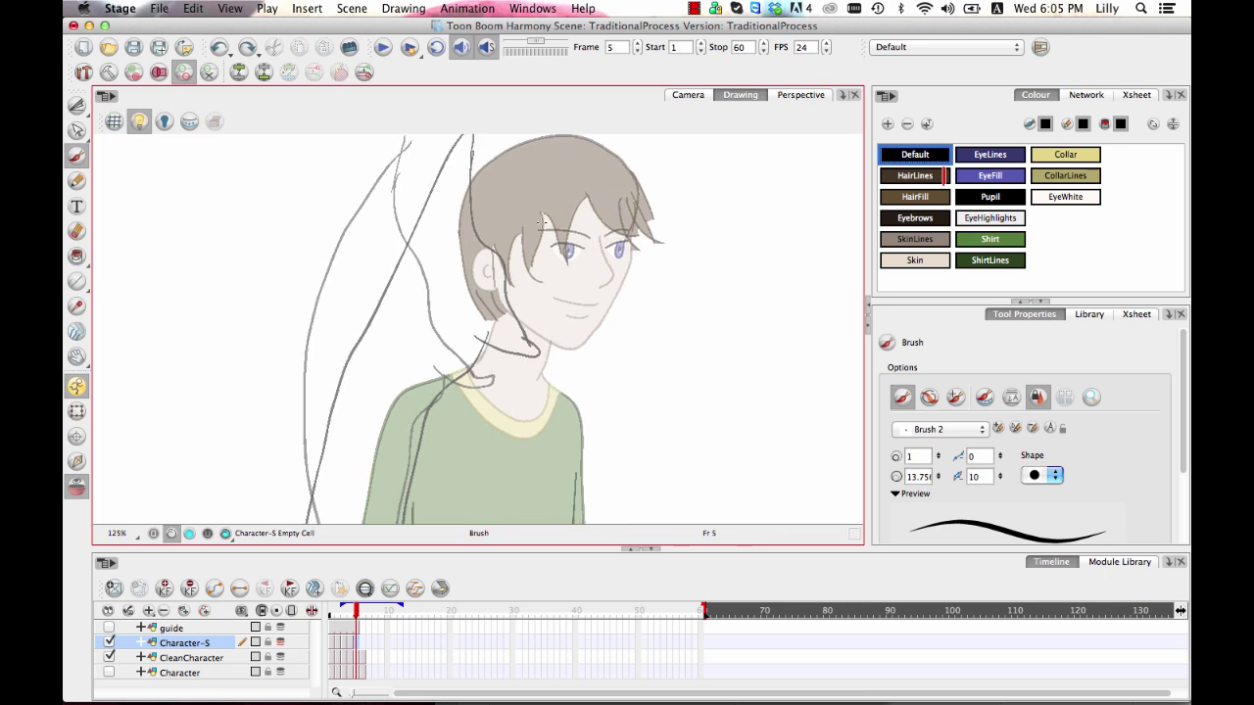
# Step: Return to frame 4 of Character-S, then select and copy its complete shadow drawing
pyautogui.click(350, 639)
pyautogui.press('2')
pyautogui.press('2')
pyautogui.press('2')
pyautogui.press('2')
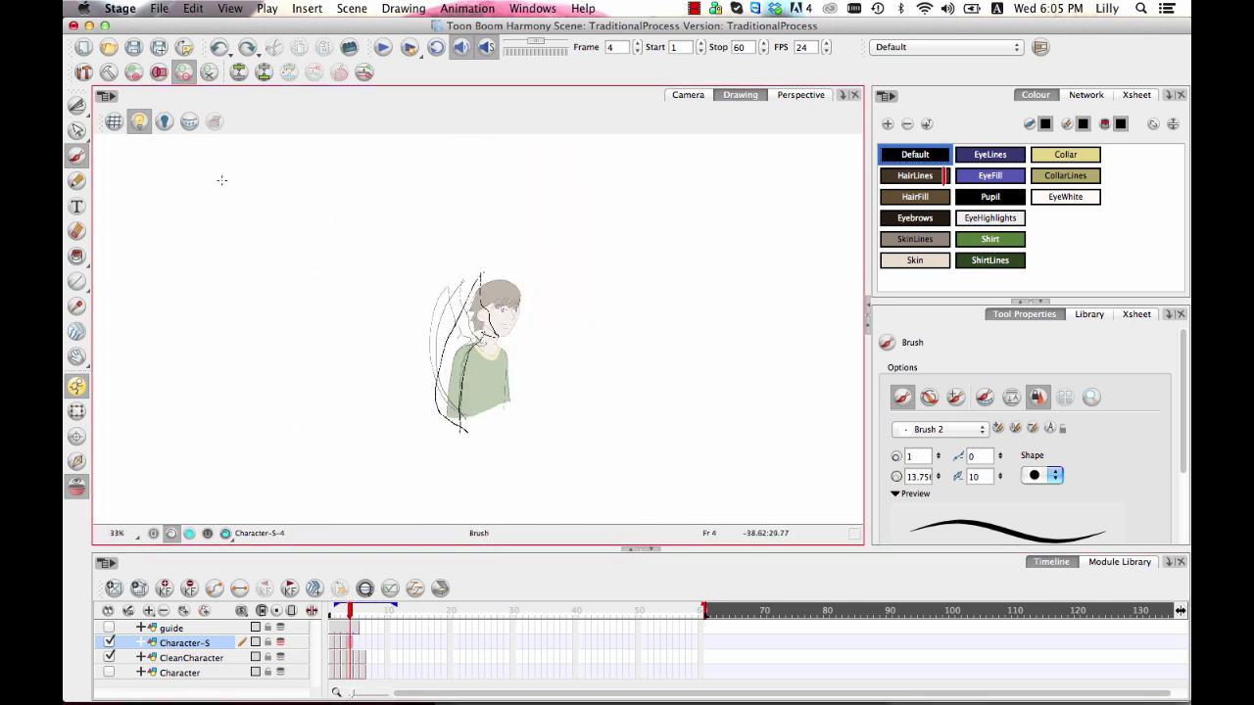
pyautogui.moveTo(77, 105); pyautogui.dragTo(113, 105)
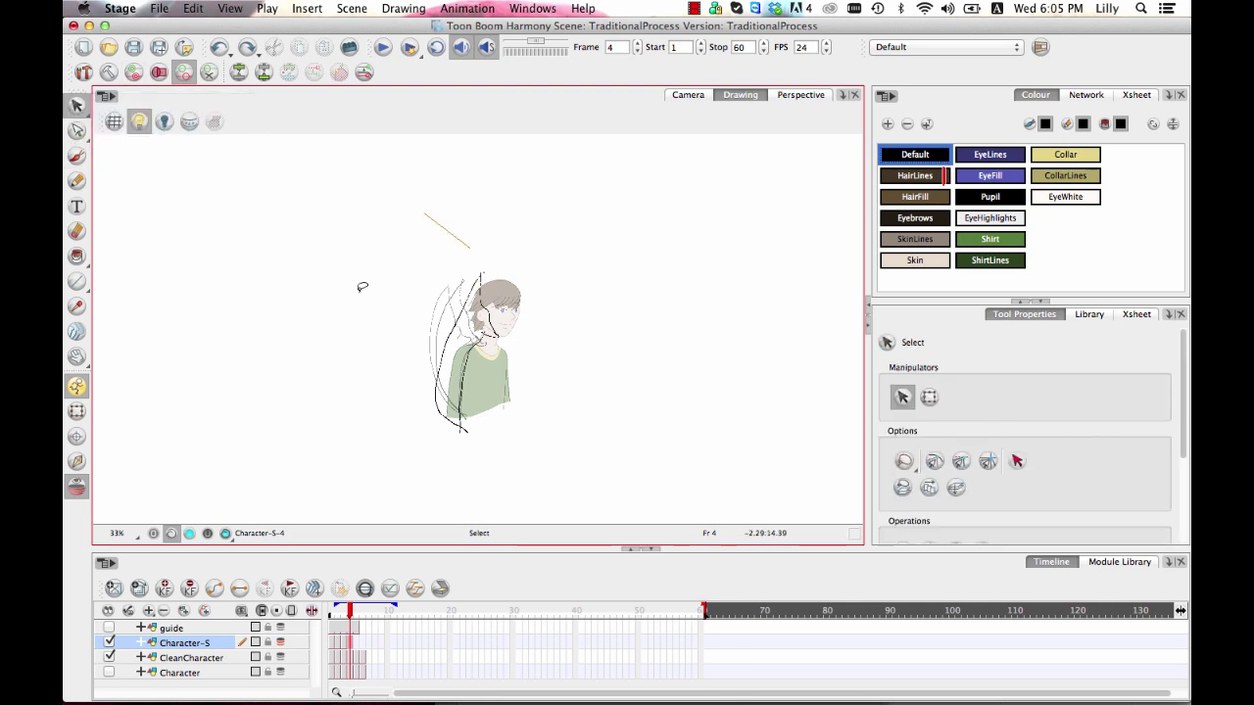
pyautogui.moveTo(362, 286)
pyautogui.mouseDown()
pyautogui.moveTo(615, 376)
pyautogui.moveTo(367, 284)
pyautogui.mouseUp()
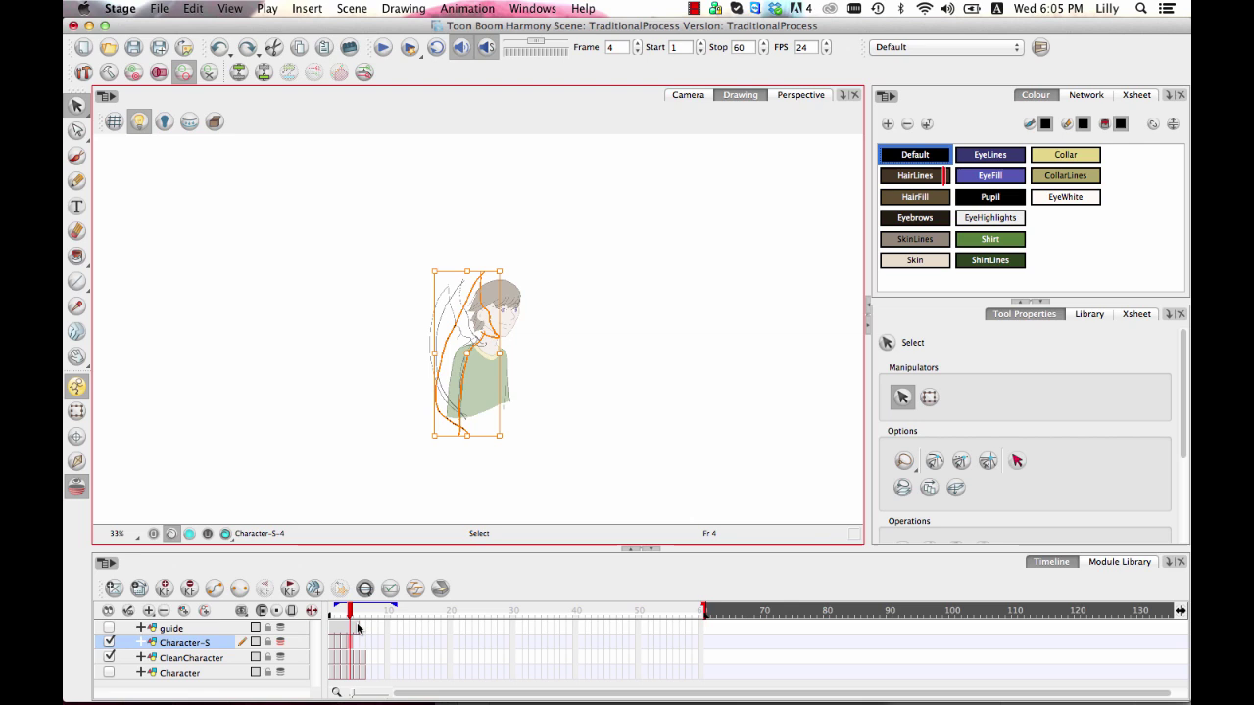
# Step: Paste the copied frame 4 shadow drawing into frame 5 of Character-S
pyautogui.click(358, 628)
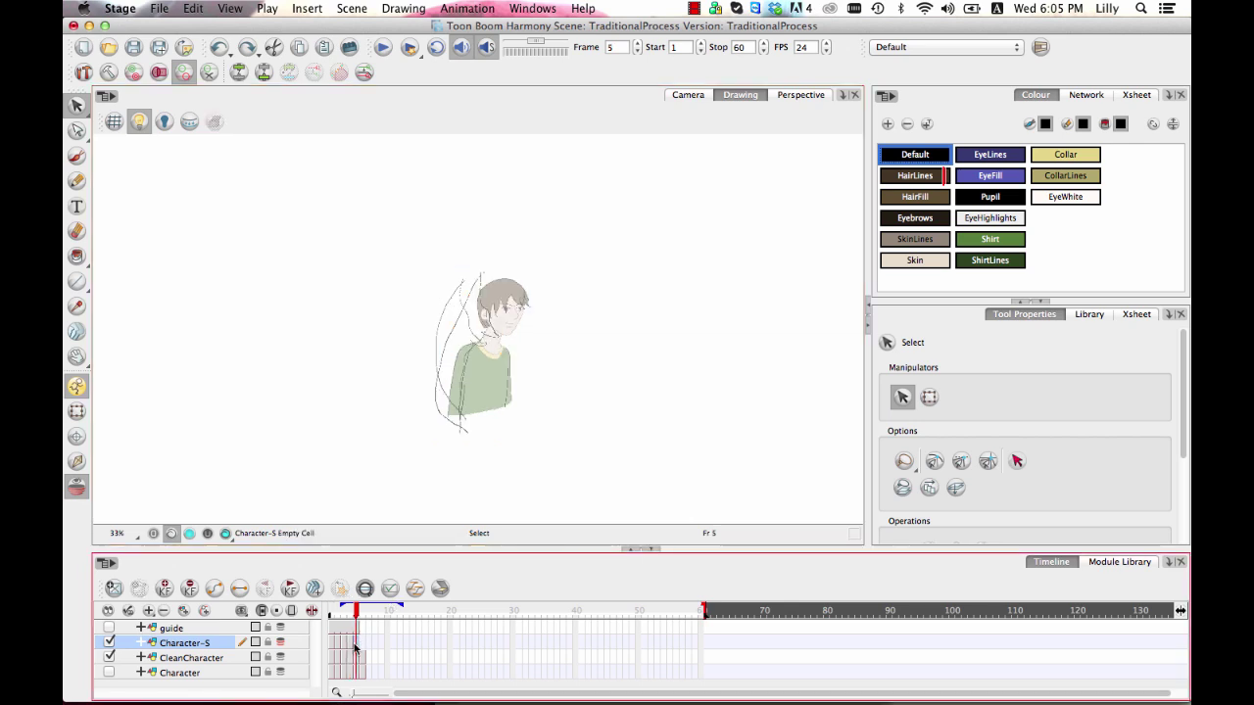
pyautogui.click(575, 369)
pyautogui.press('2')
pyautogui.moveTo(583, 319)
pyautogui.mouseDown()
pyautogui.moveTo(548, 323)
pyautogui.moveTo(537, 268)
pyautogui.mouseUp()
pyautogui.press('2')
pyautogui.press('2')
pyautogui.press('1')
pyautogui.press('1')
pyautogui.moveTo(532, 188)
pyautogui.mouseDown()
pyautogui.moveTo(555, 200)
pyautogui.moveTo(499, 157)
pyautogui.mouseUp()
pyautogui.scroll(5, 554, 260)
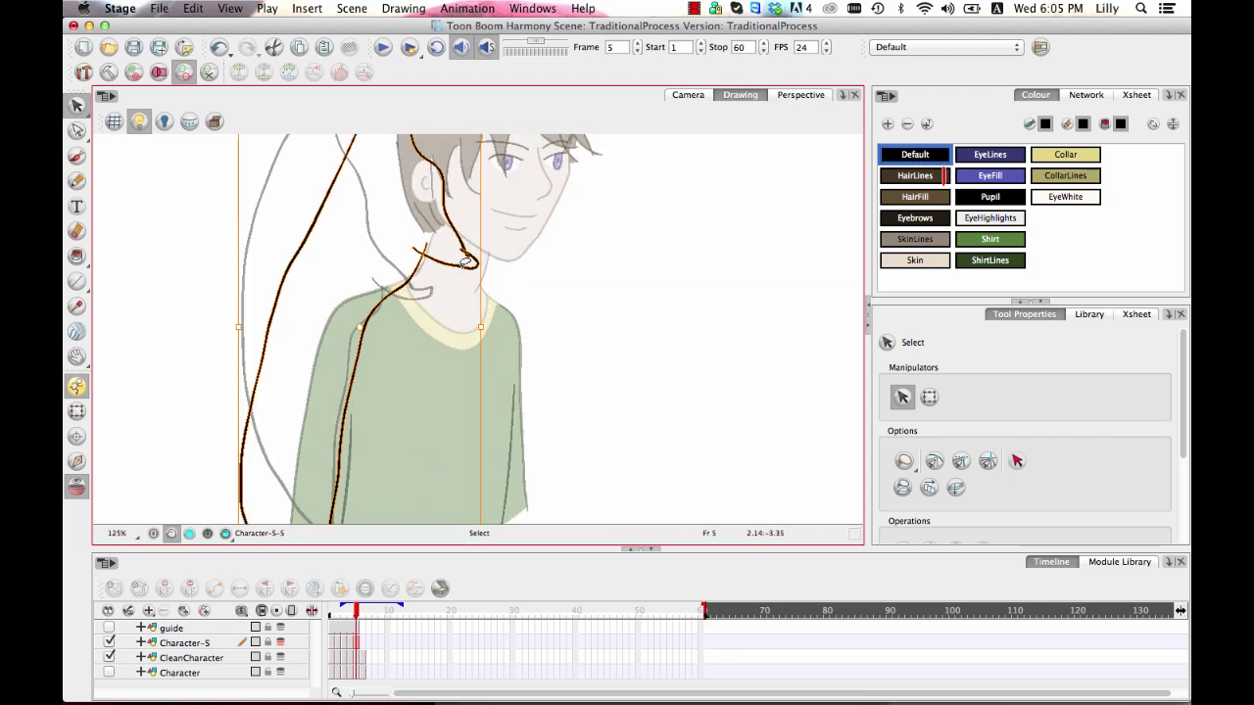
# Step: Move the pasted shadow on frame 5 towards the chin so its edge fits the character's jaw and neck
pyautogui.moveTo(464, 267); pyautogui.dragTo(477, 264)
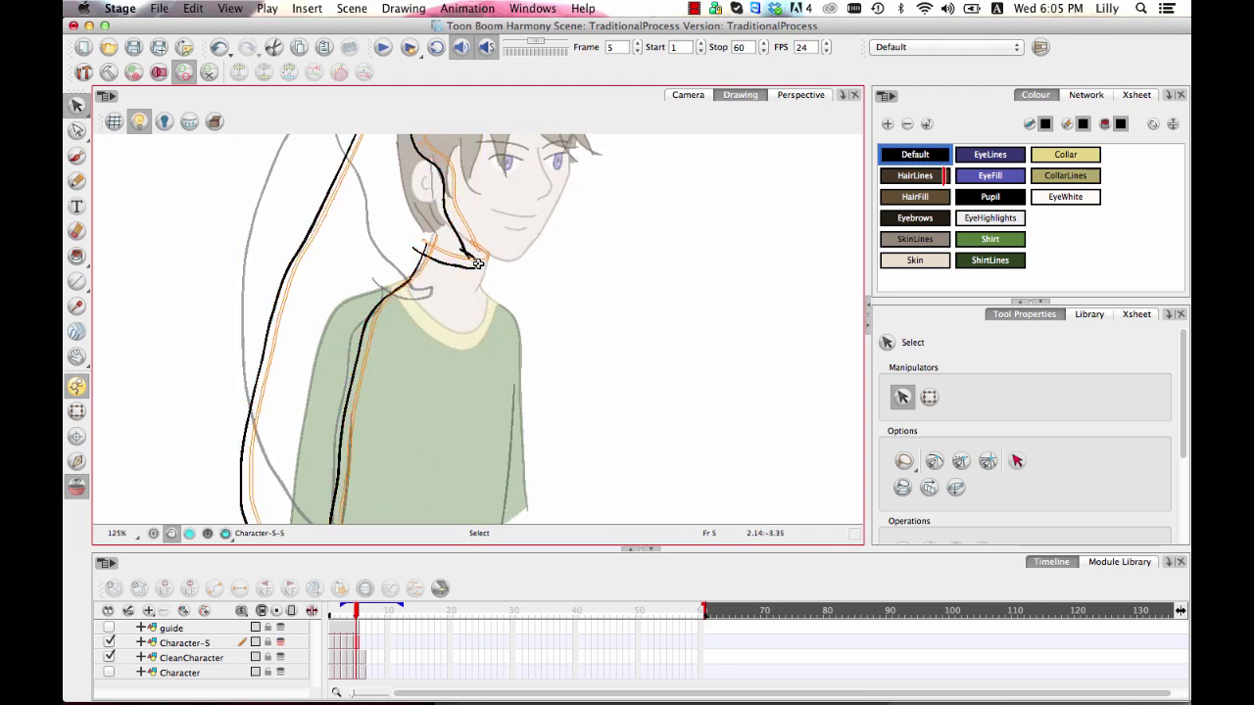
pyautogui.click(477, 263)
pyautogui.moveTo(588, 258)
pyautogui.mouseDown()
pyautogui.moveTo(580, 290)
pyautogui.moveTo(599, 191)
pyautogui.moveTo(588, 279)
pyautogui.mouseUp()
pyautogui.press('1')
pyautogui.scroll(3, 500, 217)
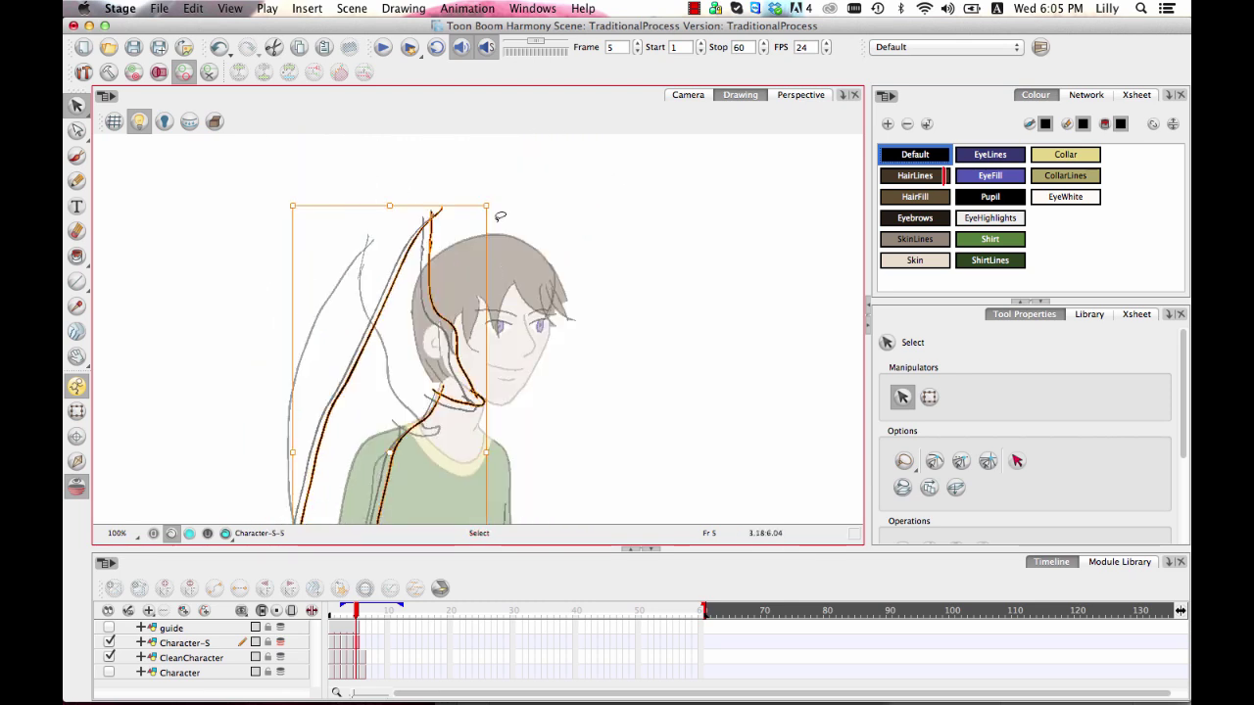
pyautogui.moveTo(455, 202); pyautogui.dragTo(462, 205)
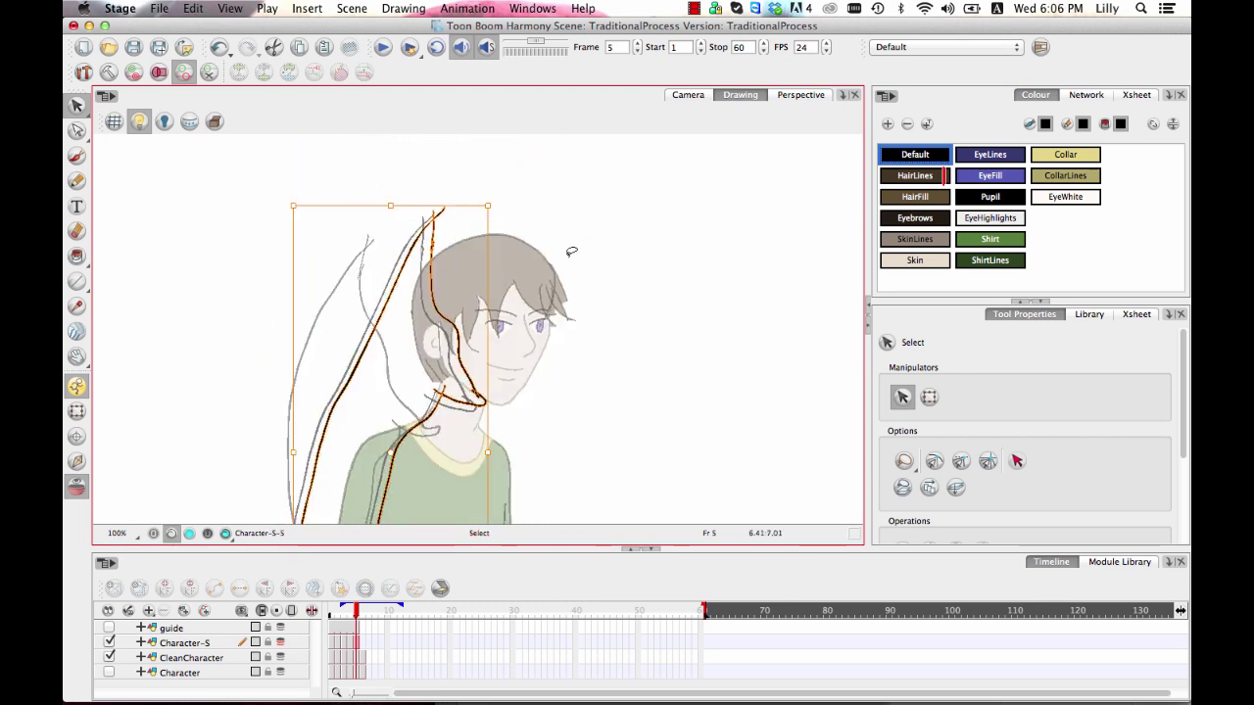
pyautogui.scroll(-5, 589, 290)
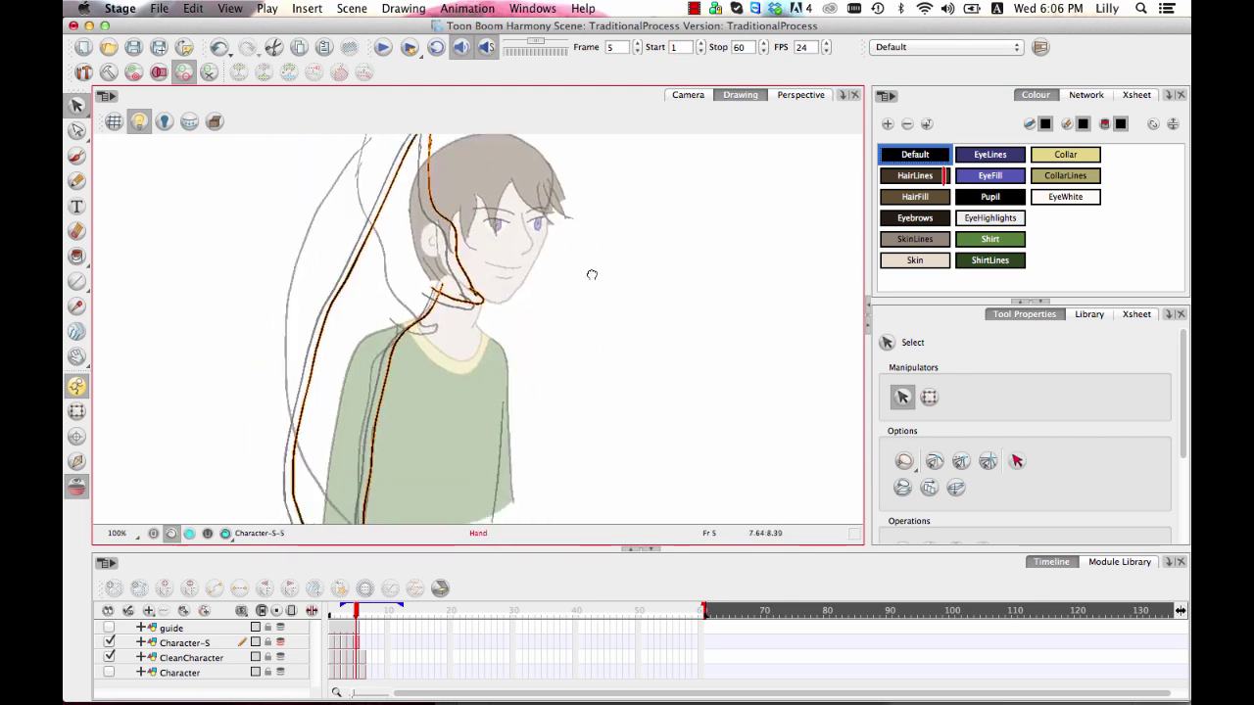
# Step: Paste the copied shadow drawing into frame 6 of Character-S and shift it slightly to fit the jaw and neck
pyautogui.click(360, 642)
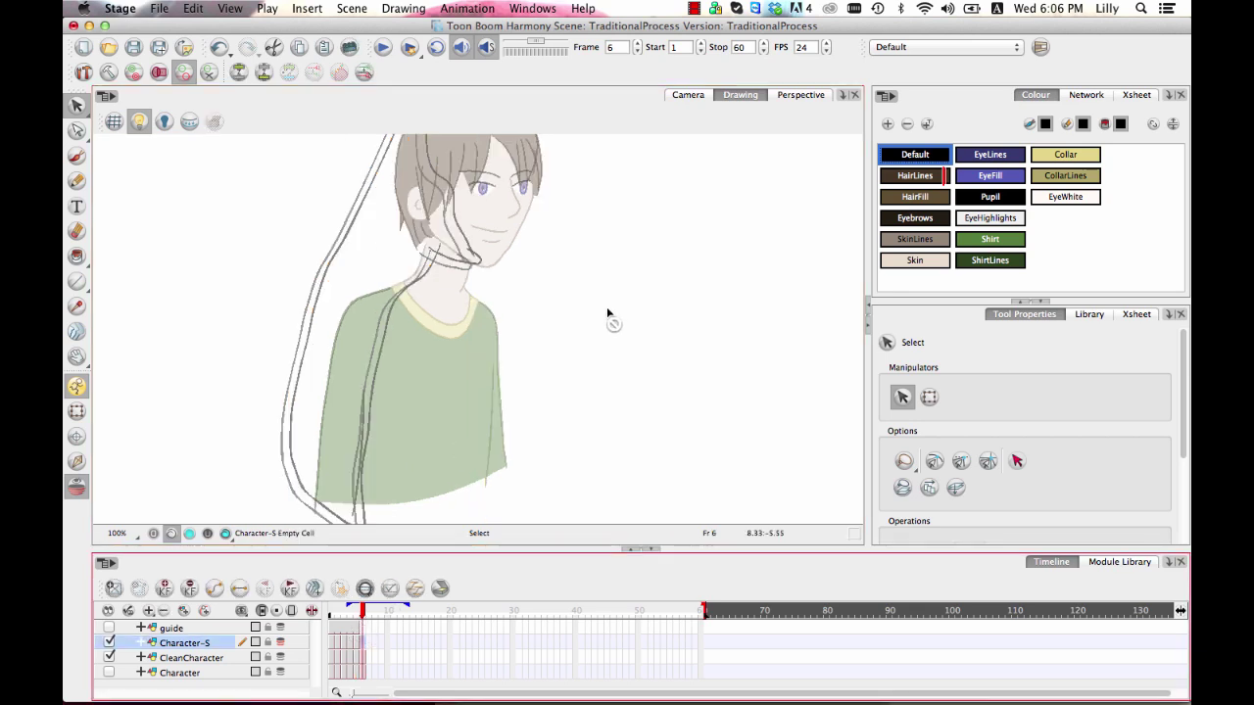
pyautogui.hotkey('ctrl', 'v')
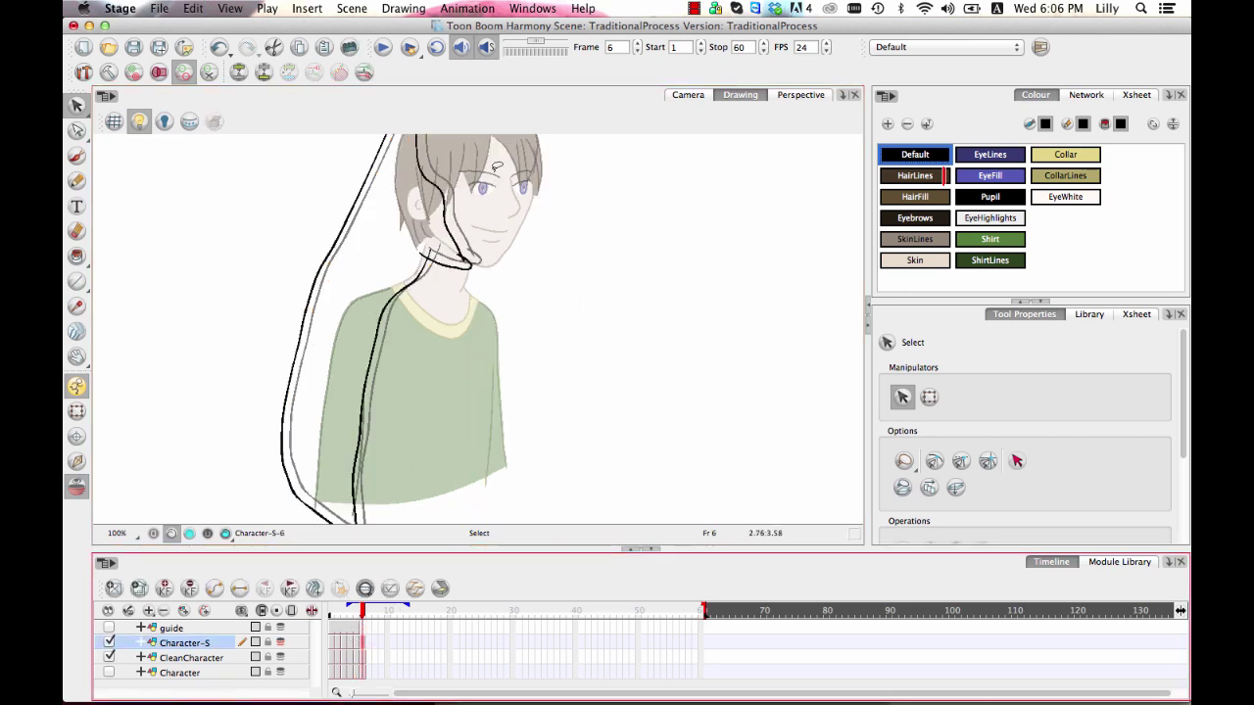
pyautogui.click(497, 302)
pyautogui.press('1')
pyautogui.moveTo(520, 235)
pyautogui.mouseDown()
pyautogui.moveTo(356, 509)
pyautogui.moveTo(527, 245)
pyautogui.mouseUp()
pyautogui.press('space')
pyautogui.scroll(3, 510, 231)
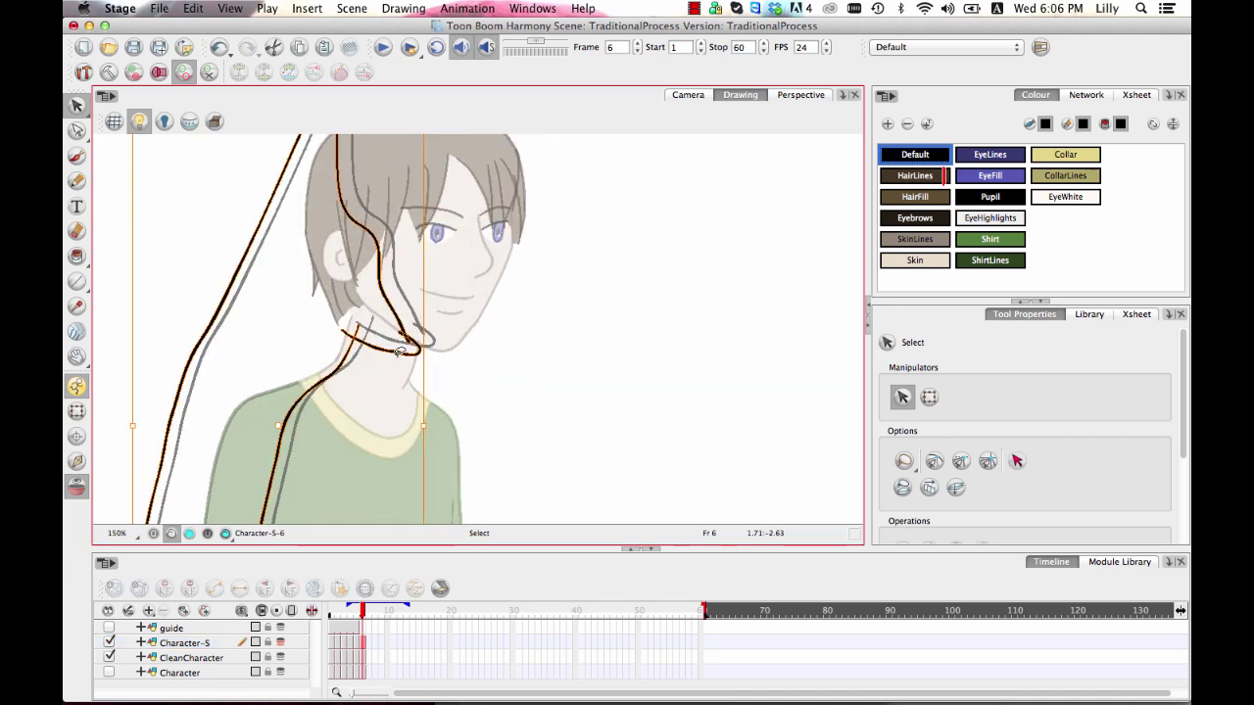
pyautogui.moveTo(400, 351); pyautogui.dragTo(403, 354)
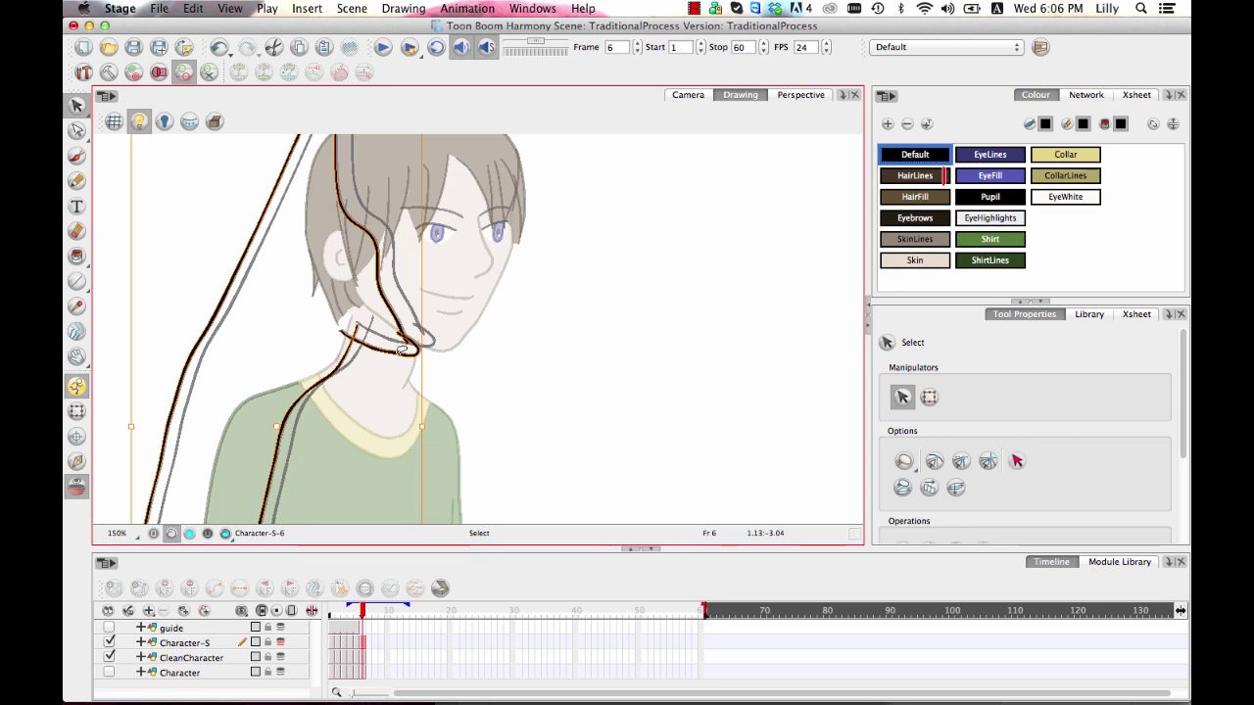
pyautogui.click(525, 370)
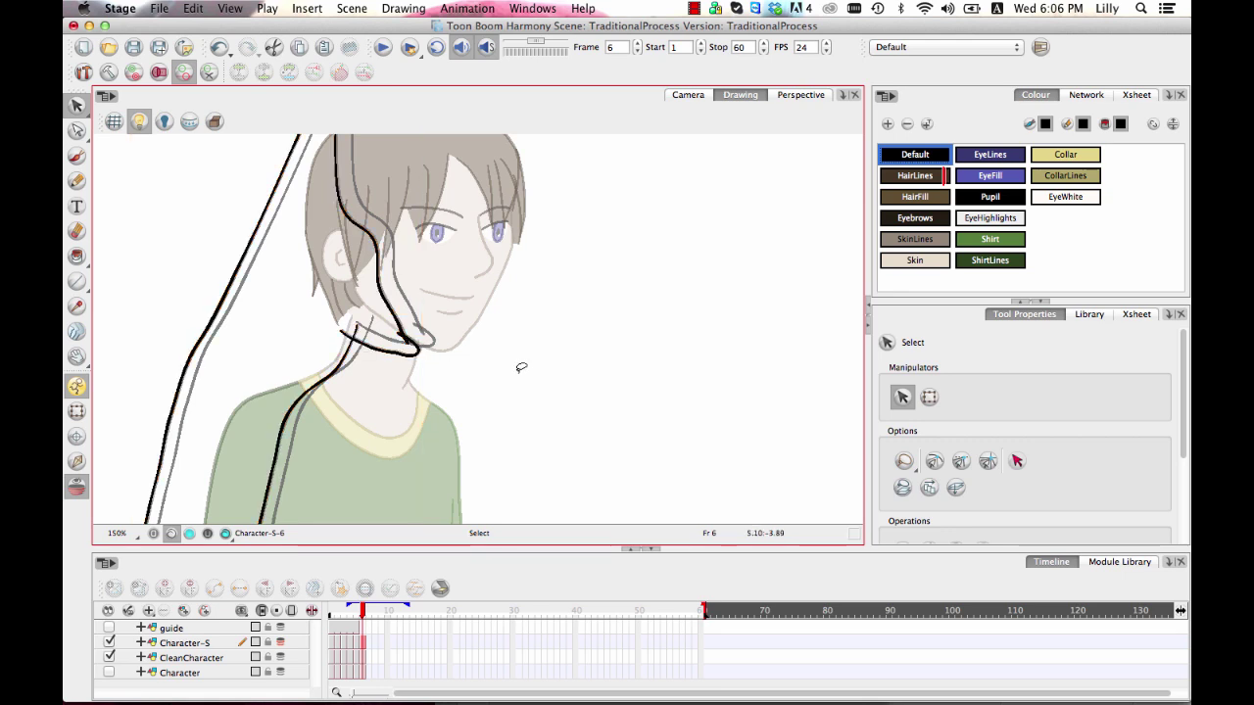
# Step: From frame 1, fill the closed shadow shapes on all Character-S drawings at once with the Default black using the Paint tool
pyautogui.press('2')
pyautogui.press('2')
pyautogui.press('2')
pyautogui.press('2')
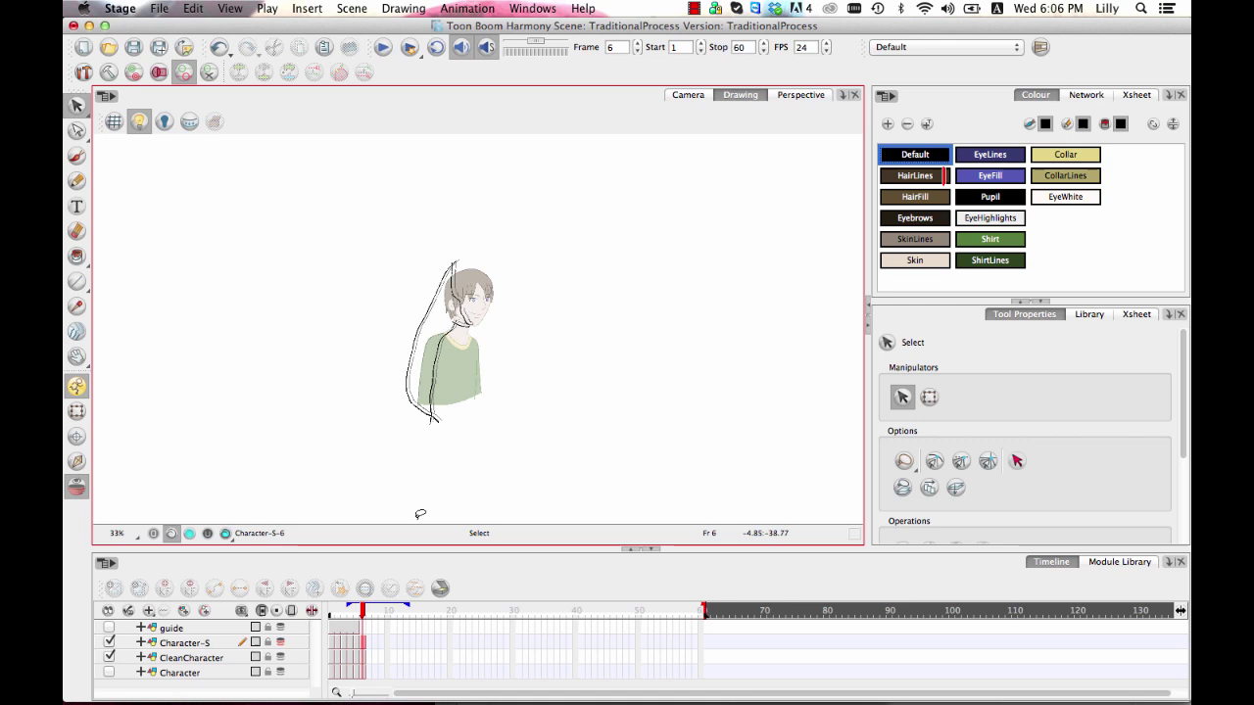
pyautogui.press(',')
pyautogui.click(334, 642)
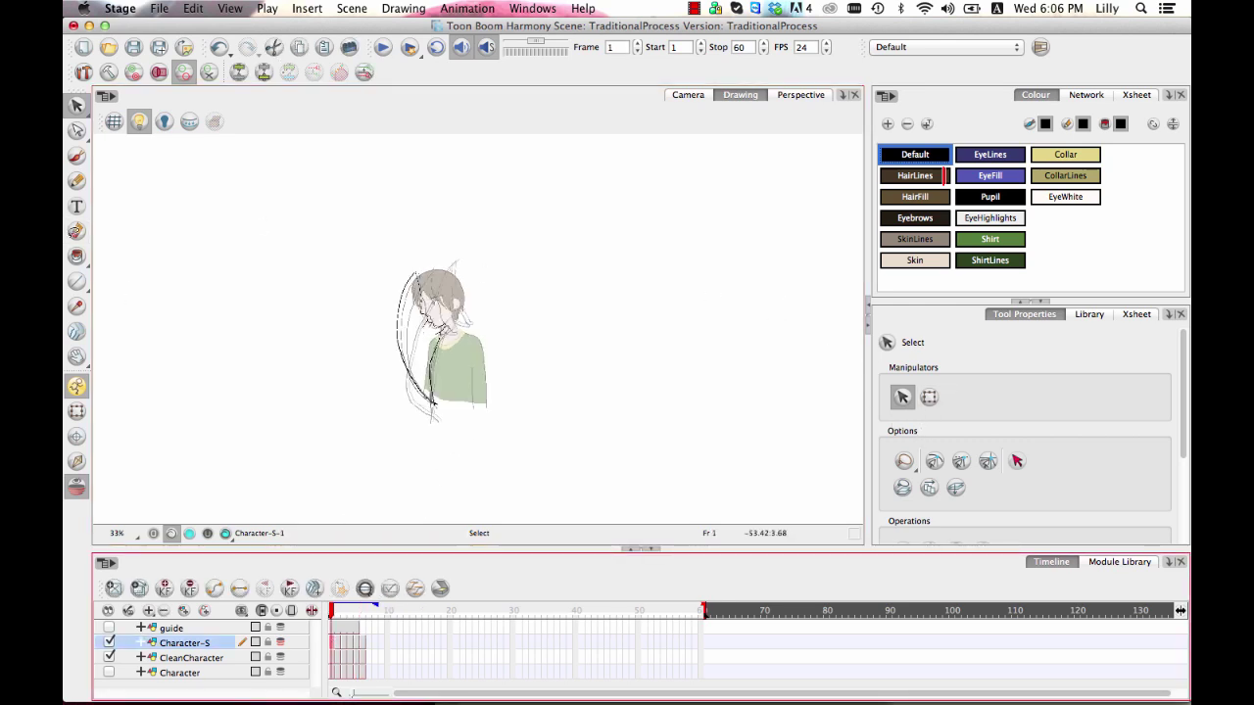
pyautogui.moveTo(76, 256)
pyautogui.mouseDown()
pyautogui.moveTo(164, 297)
pyautogui.moveTo(167, 286)
pyautogui.mouseUp()
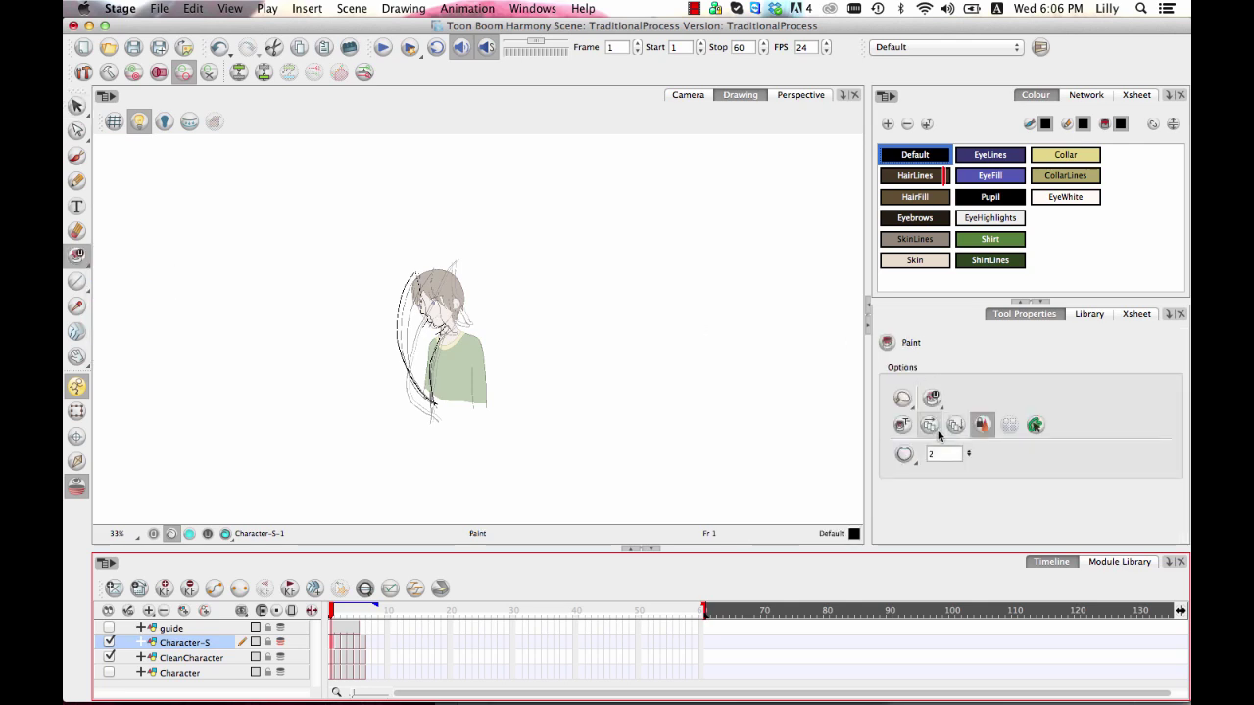
pyautogui.click(932, 426)
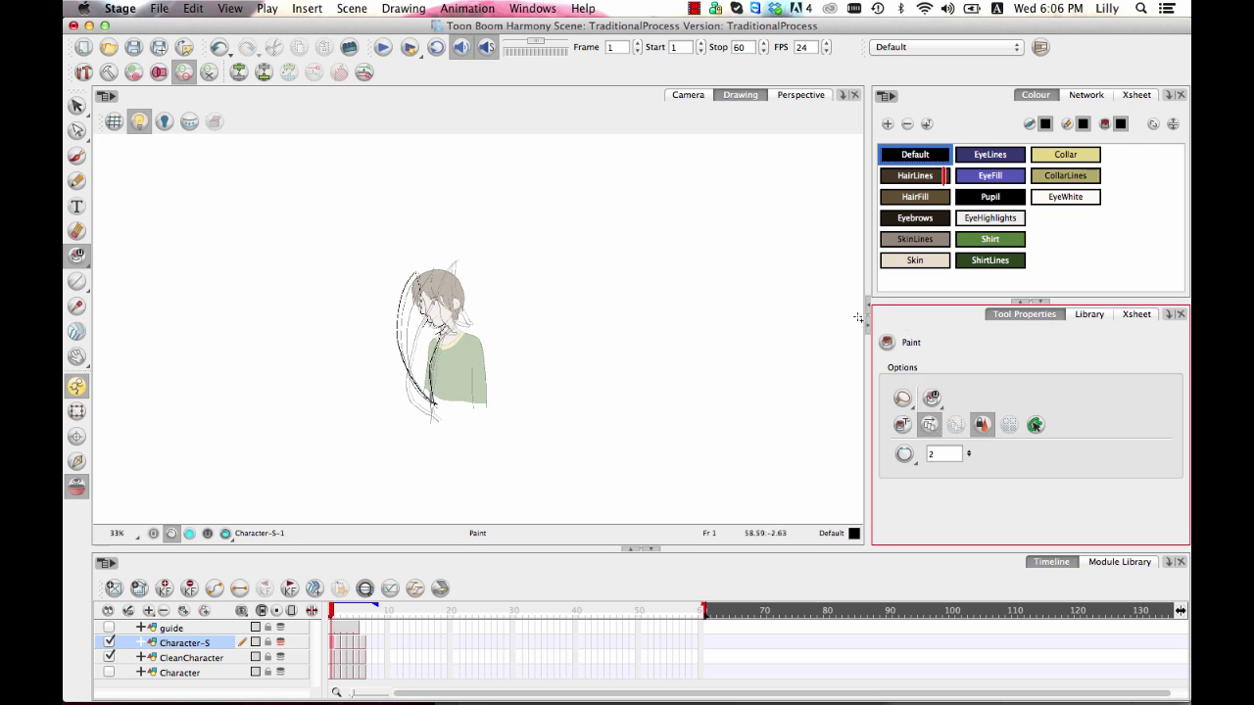
pyautogui.moveTo(382, 462)
pyautogui.mouseDown()
pyautogui.moveTo(376, 221)
pyautogui.moveTo(380, 465)
pyautogui.mouseUp()
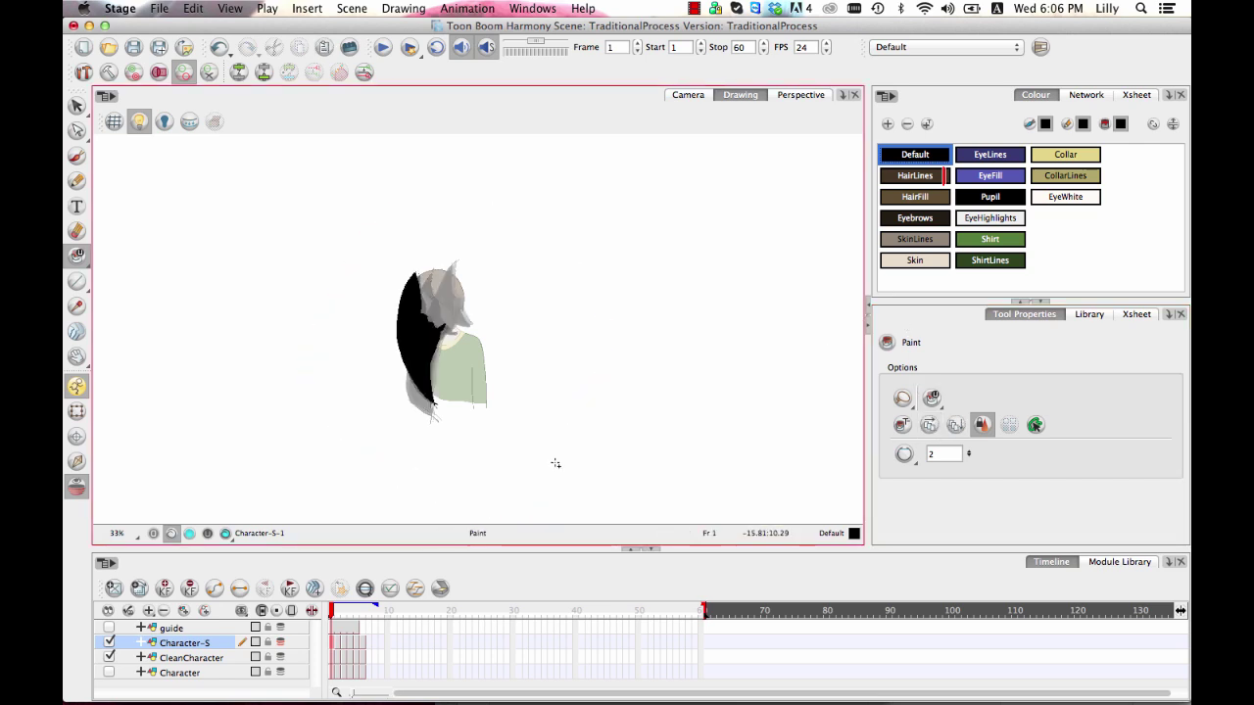
pyautogui.click(930, 425)
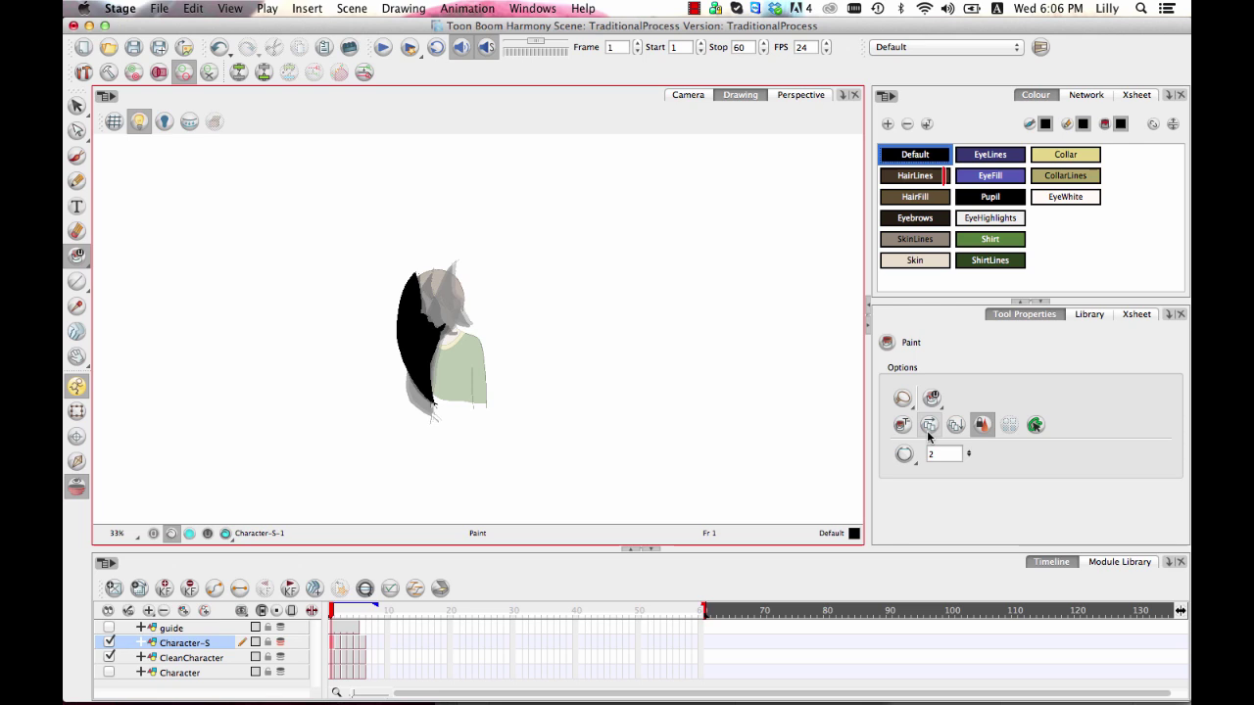
# Step: Step back and forth through the Character-S frames to check the shadow fill on each drawing
pyautogui.press(',')
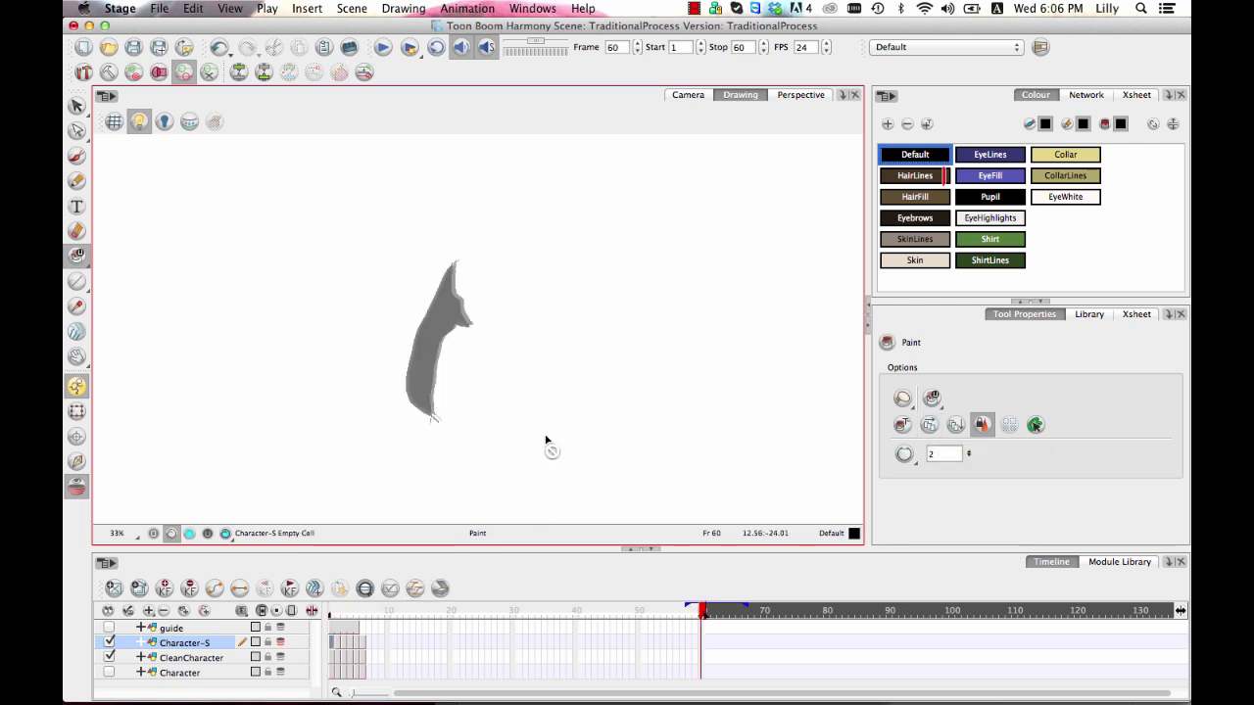
pyautogui.press('.')
pyautogui.press('.')
pyautogui.press('.')
pyautogui.press('.')
pyautogui.press('.')
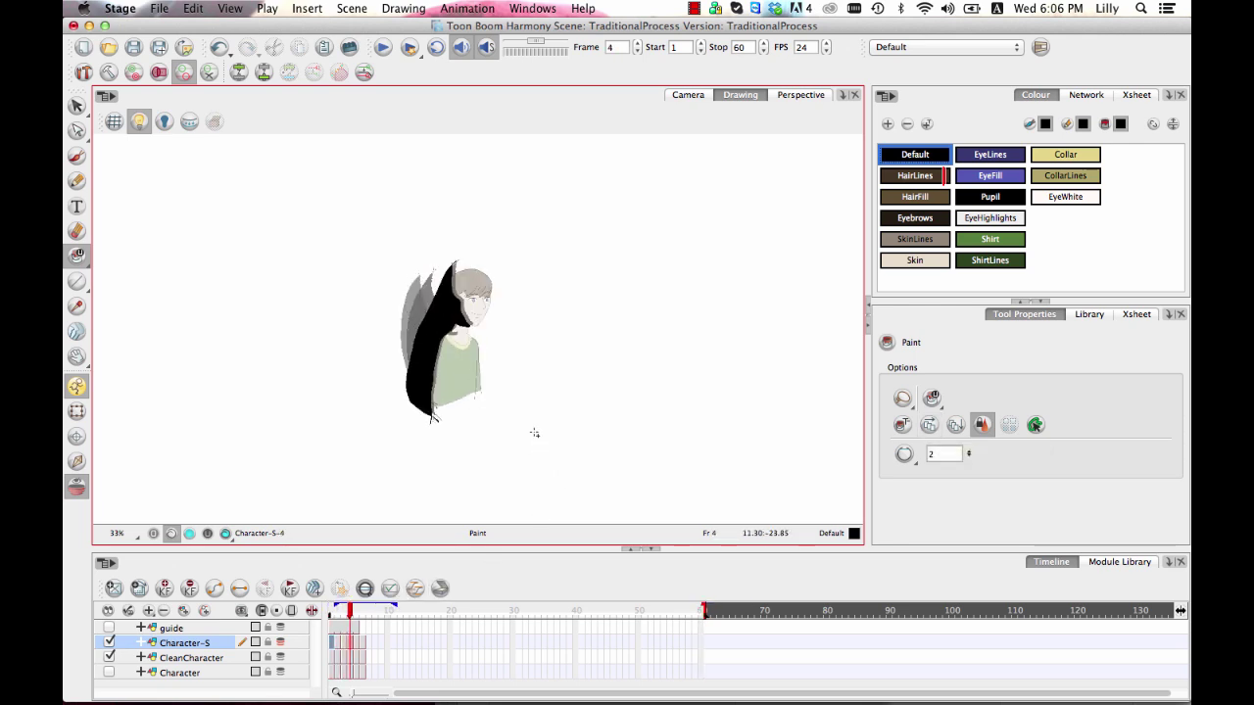
pyautogui.press(',')
pyautogui.press(',')
pyautogui.press(',')
pyautogui.press(',')
pyautogui.press(',')
pyautogui.press('.')
pyautogui.press('.')
pyautogui.press('.')
pyautogui.press('.')
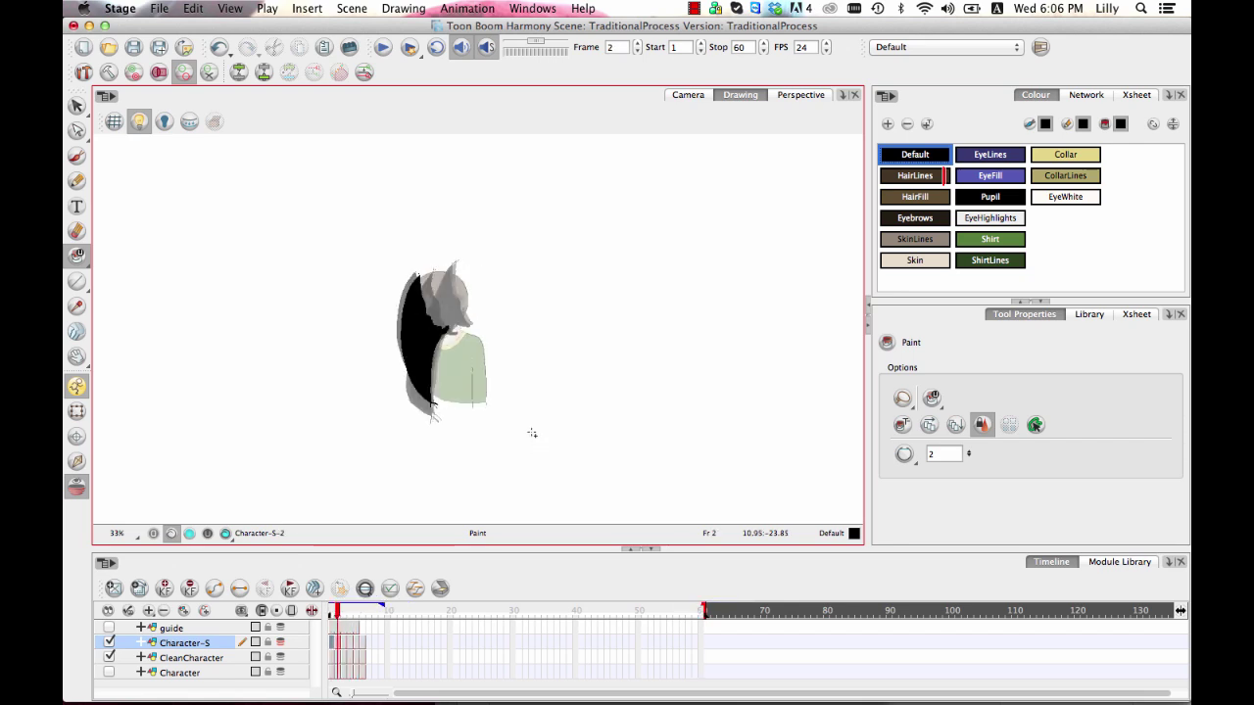
pyautogui.press('.')
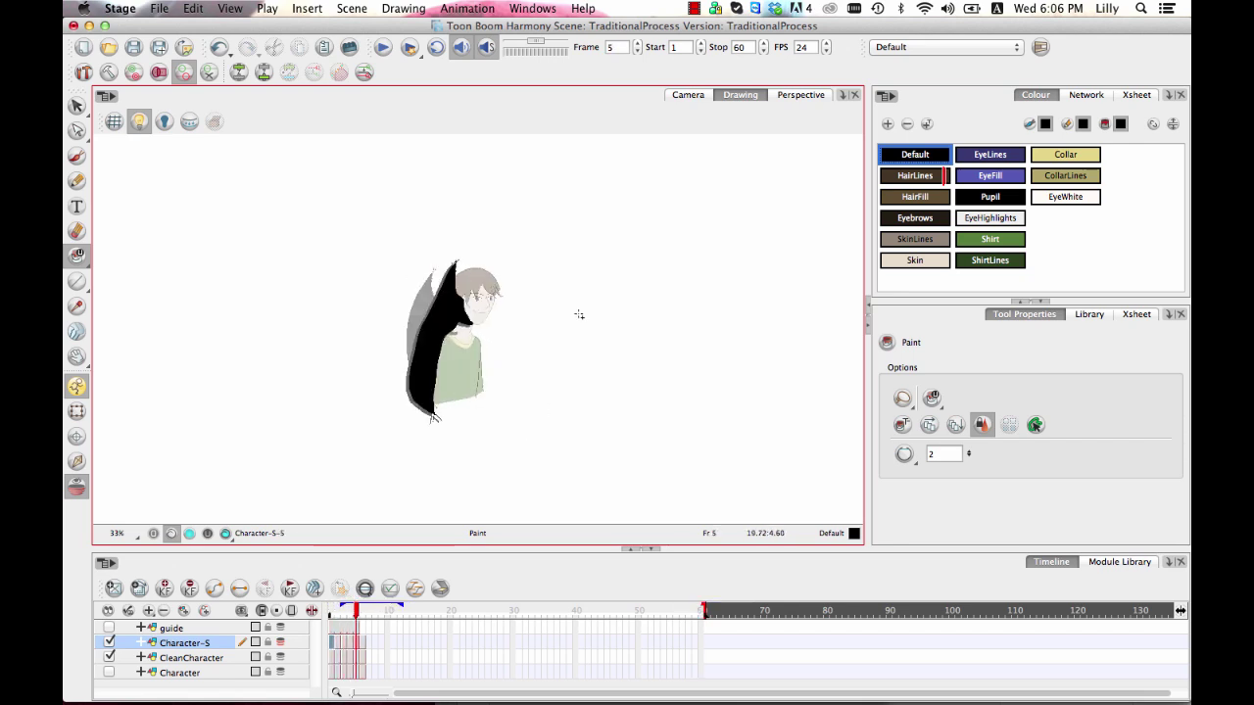
# Step: Show the filled shadow and whole character in the Camera view, and open the scene's node network
pyautogui.click(697, 95)
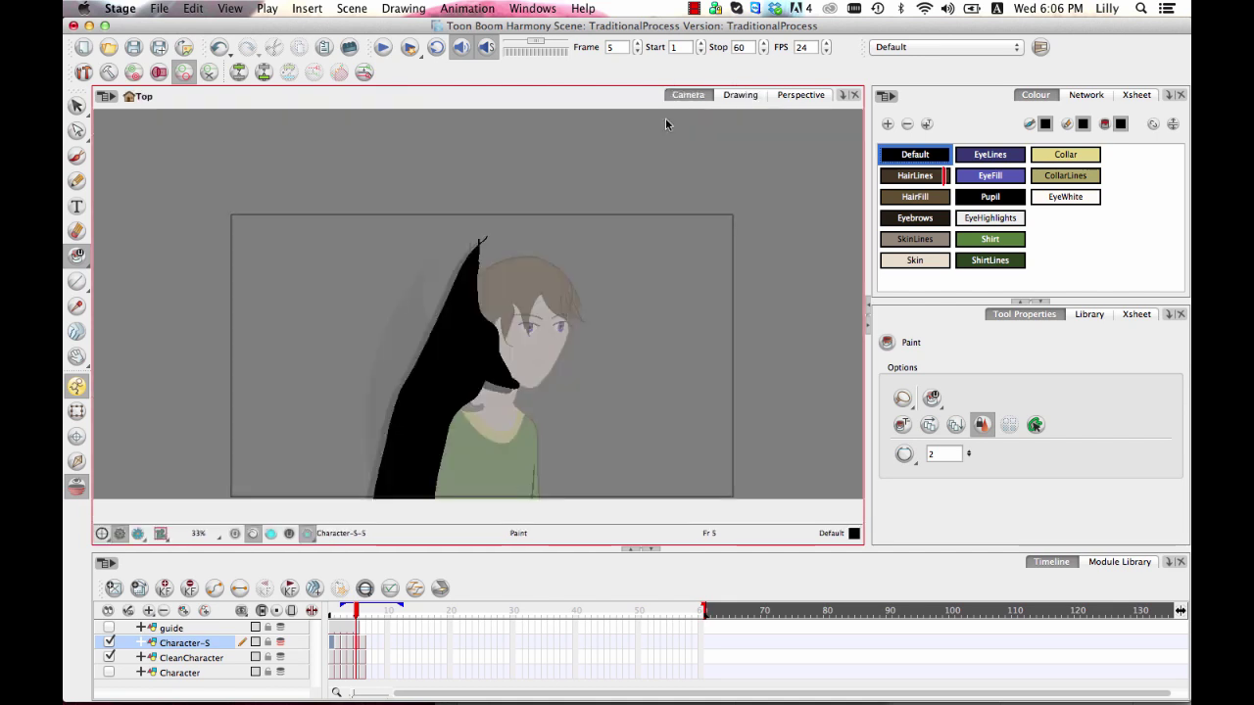
pyautogui.moveTo(600, 444); pyautogui.dragTo(609, 377)
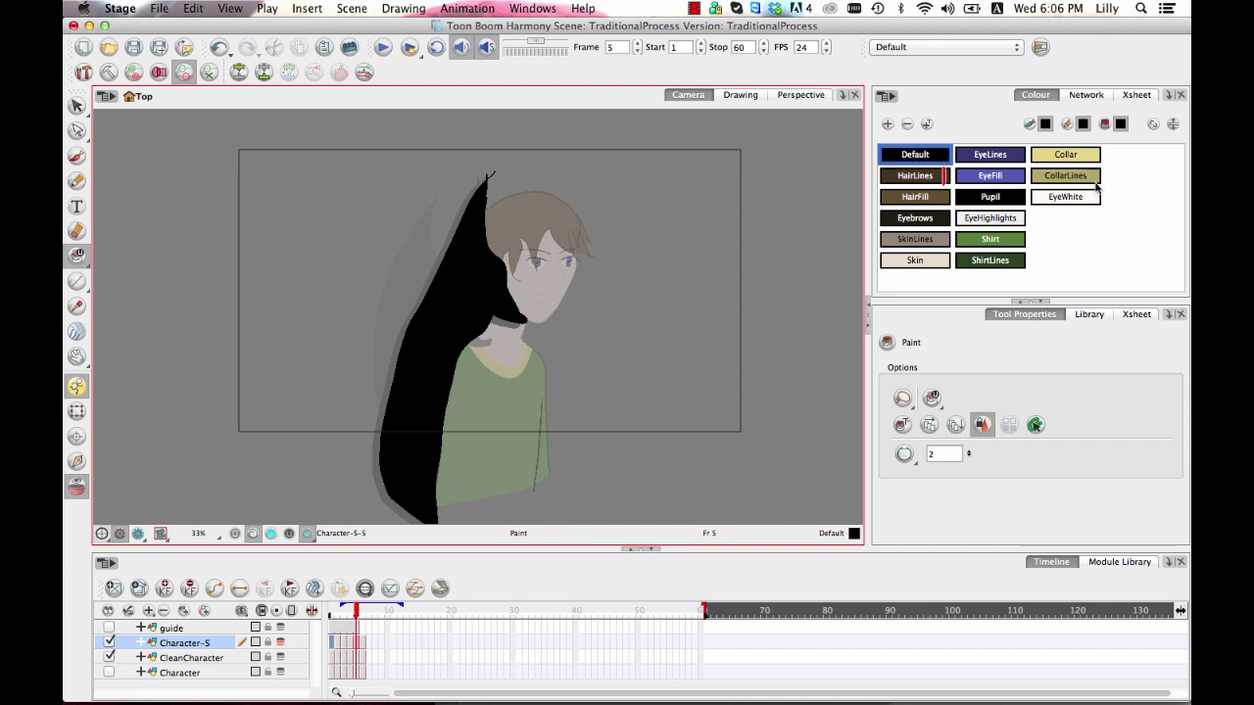
pyautogui.click(1093, 95)
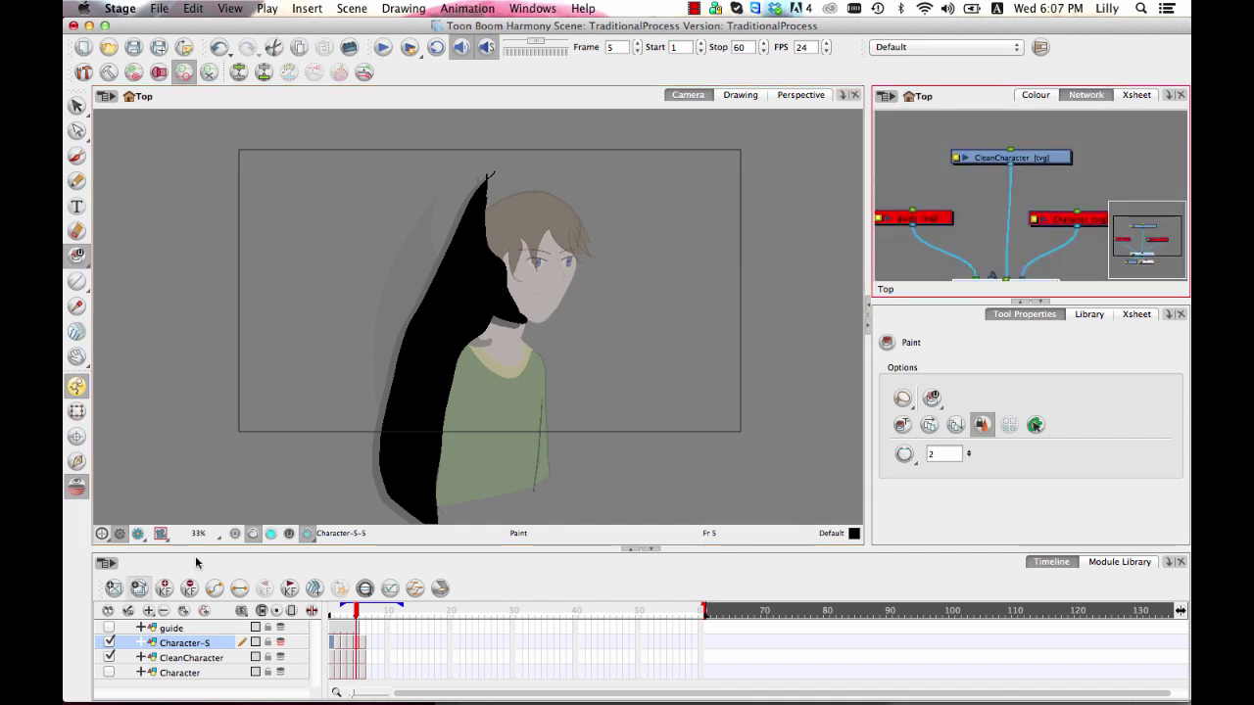
# Step: Add a Colour-Card layer to the scene as a white background and lock it
pyautogui.click(150, 612)
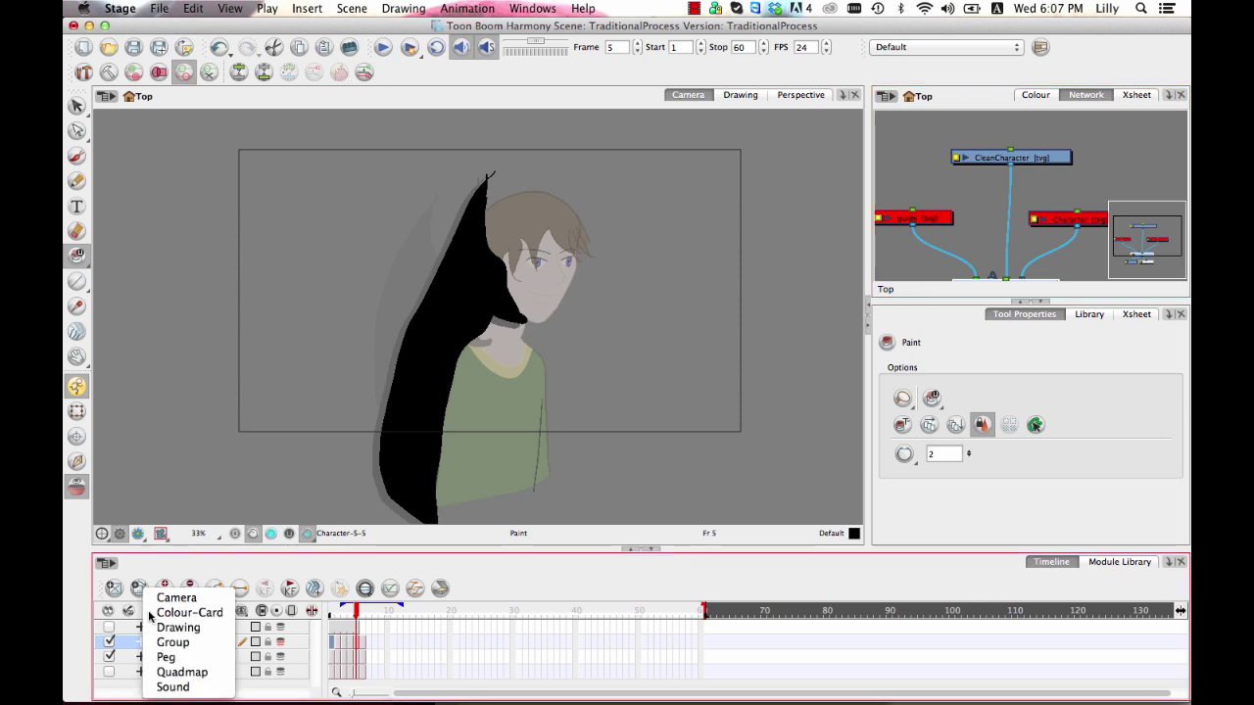
pyautogui.click(228, 613)
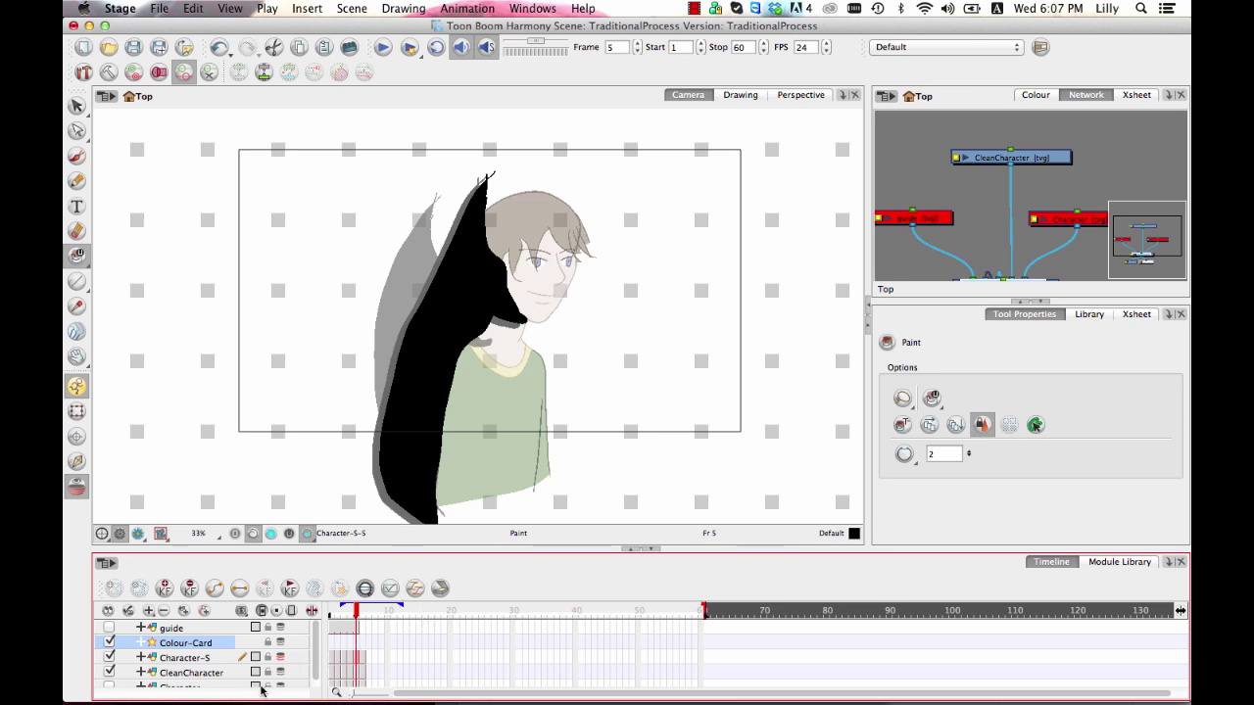
pyautogui.click(269, 643)
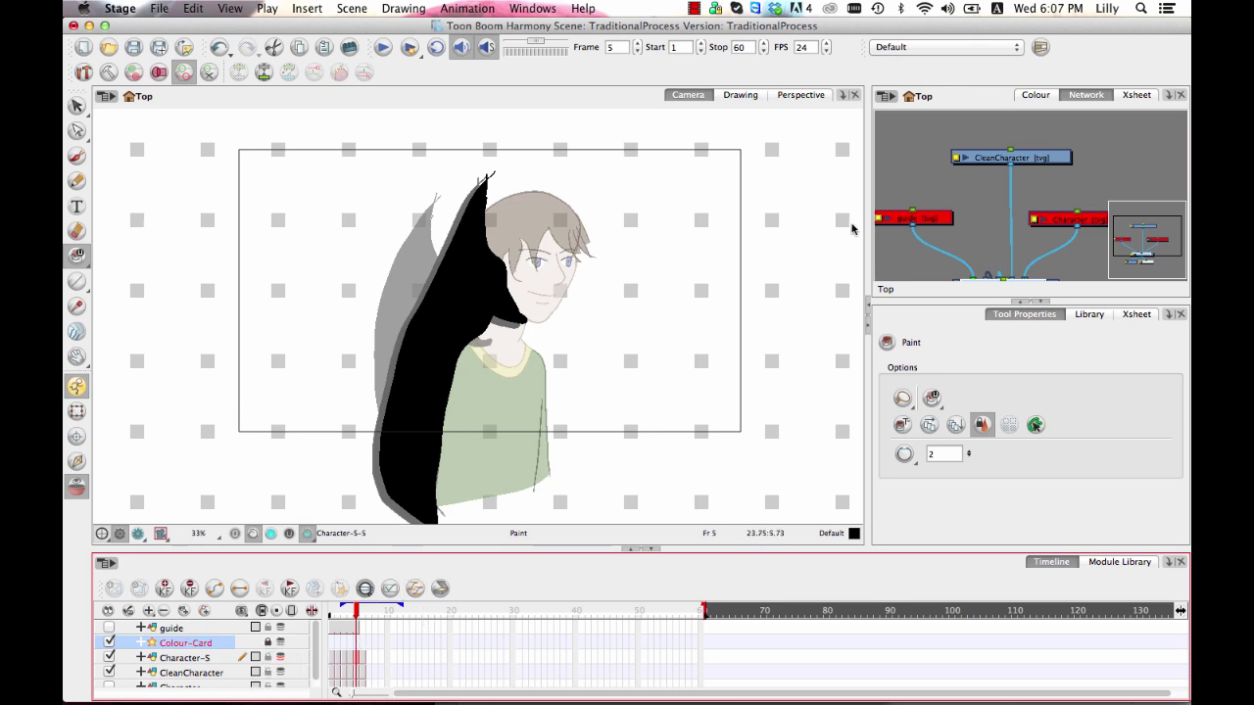
# Step: Enlarge the Network view in height and width so that the whole node network fits in it
pyautogui.click(941, 180)
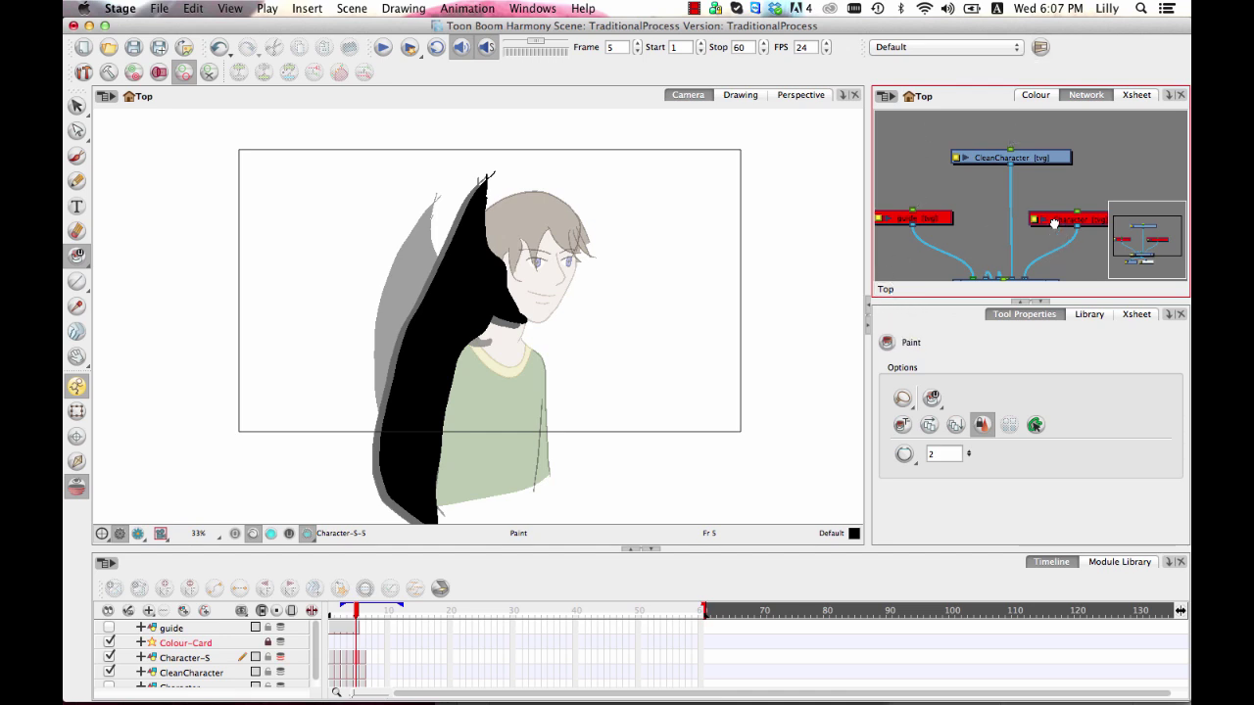
pyautogui.moveTo(1054, 224); pyautogui.dragTo(1070, 183)
pyautogui.click(1041, 303)
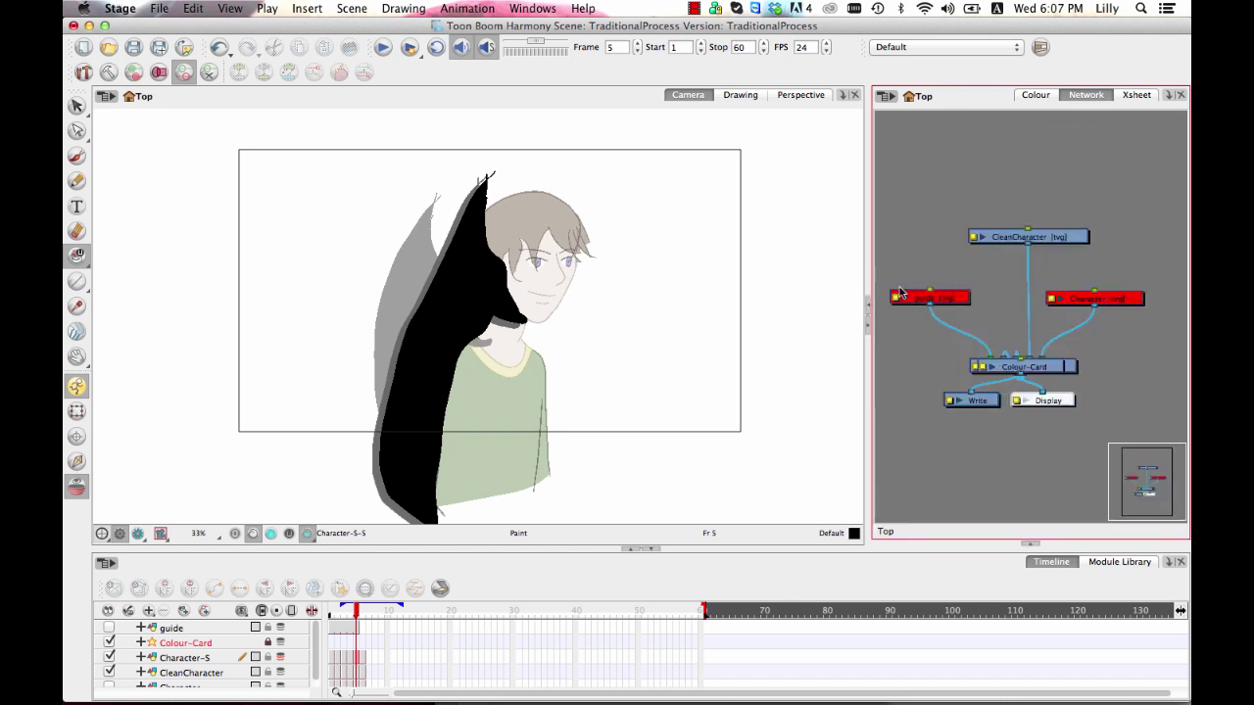
pyautogui.moveTo(868, 251); pyautogui.dragTo(711, 256)
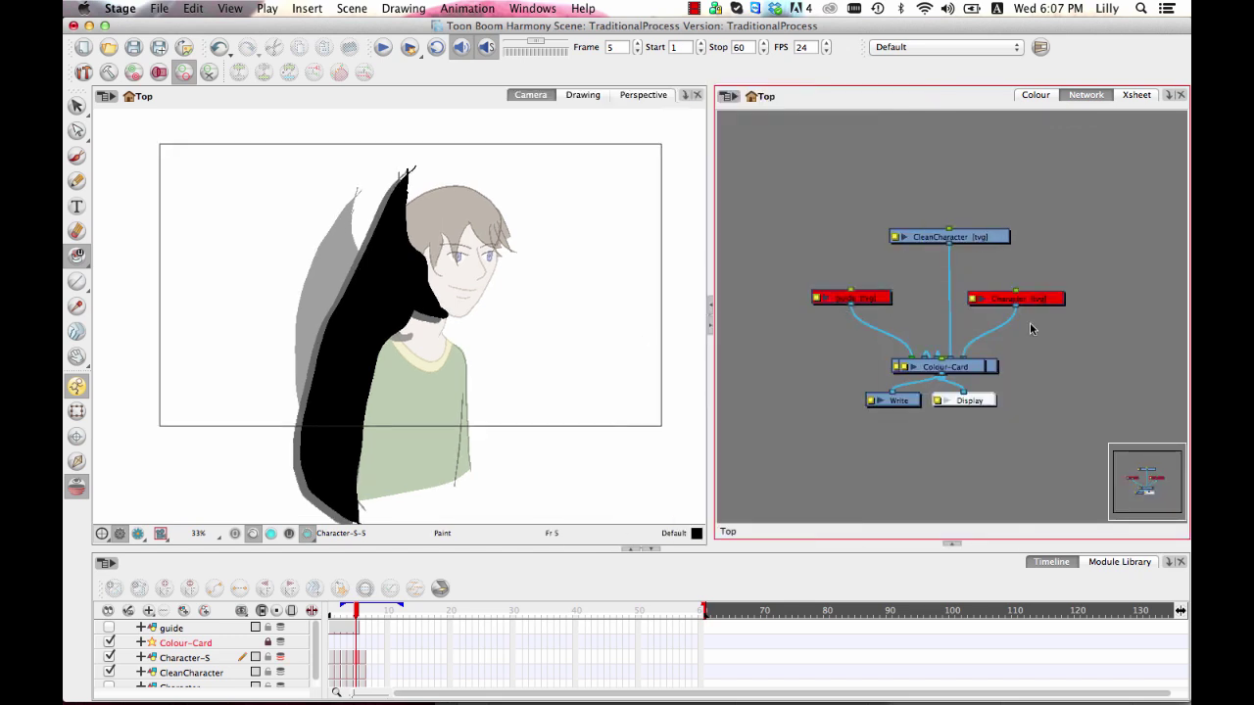
# Step: Spread the network nodes apart, moving Colour-Card and Character-S off the Composite and placing Character-S beside CleanCharacter
pyautogui.moveTo(1038, 297); pyautogui.dragTo(1102, 302)
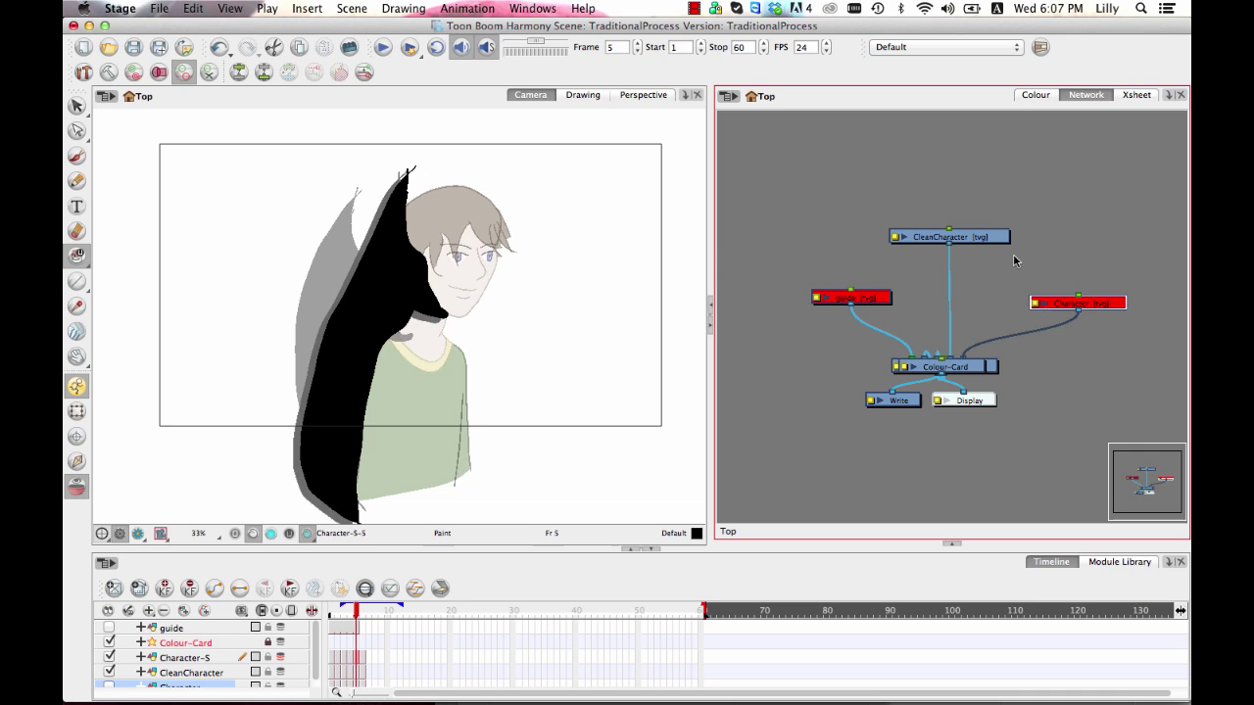
pyautogui.moveTo(948, 236); pyautogui.dragTo(1035, 184)
pyautogui.moveTo(881, 303); pyautogui.dragTo(827, 311)
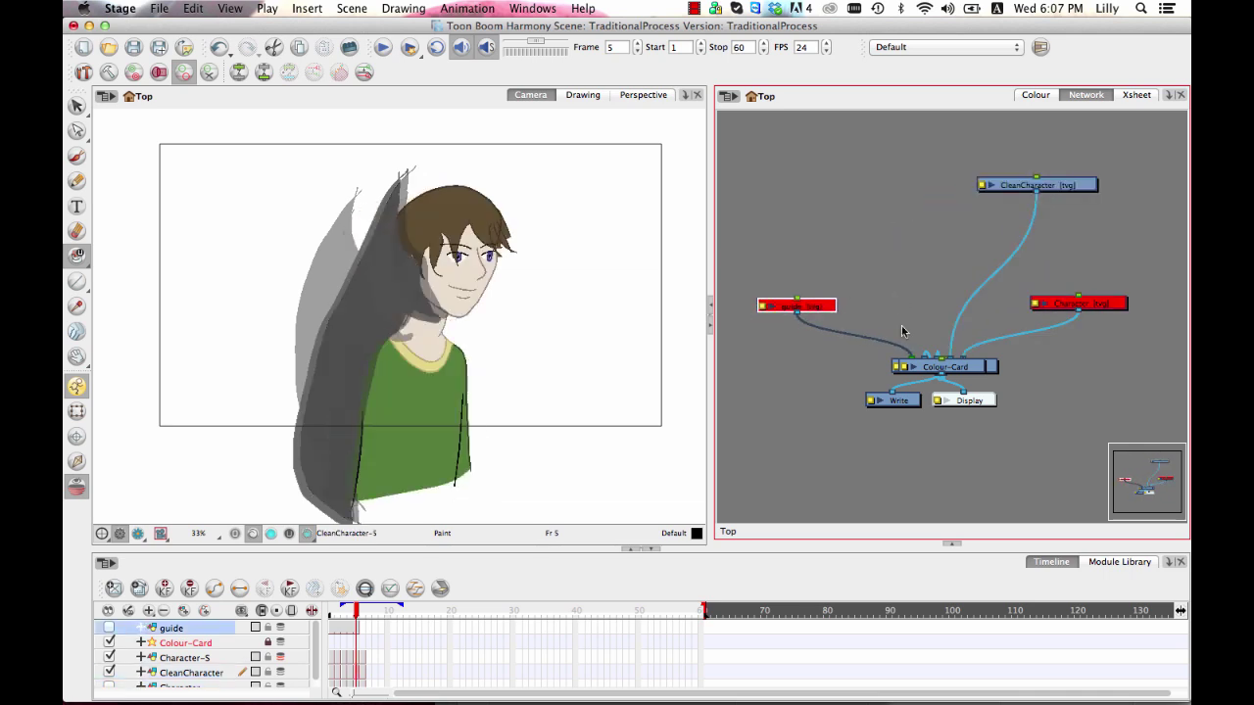
pyautogui.moveTo(958, 373); pyautogui.dragTo(853, 268)
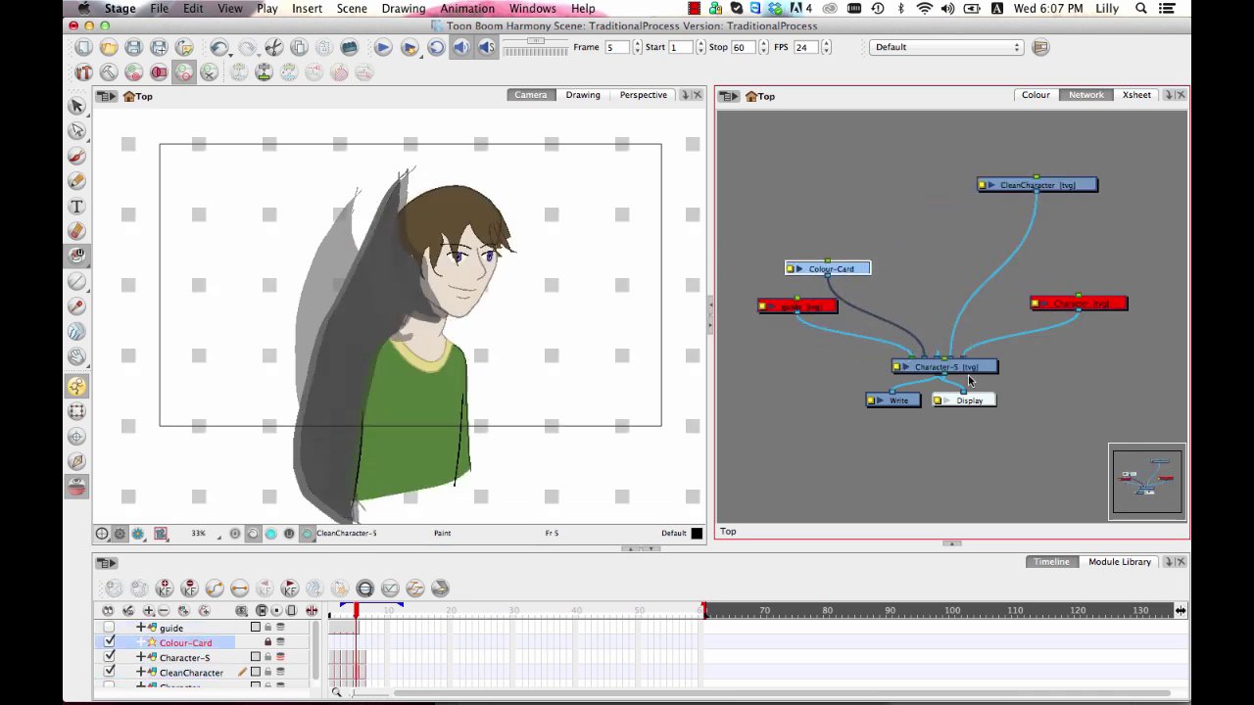
pyautogui.moveTo(971, 373); pyautogui.dragTo(931, 194)
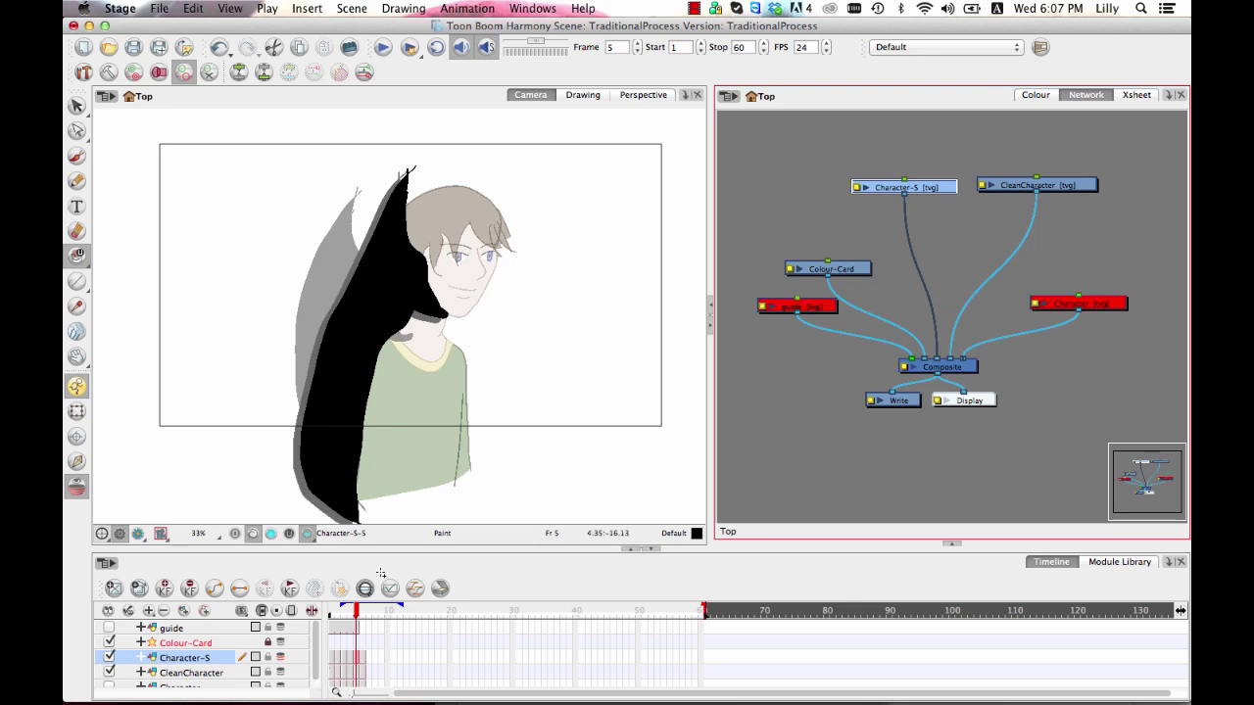
# Step: In the Xsheet, mark Character-S drawings 1 and 6 as key drawings and drawing 3 as a breakdown
pyautogui.click(1137, 95)
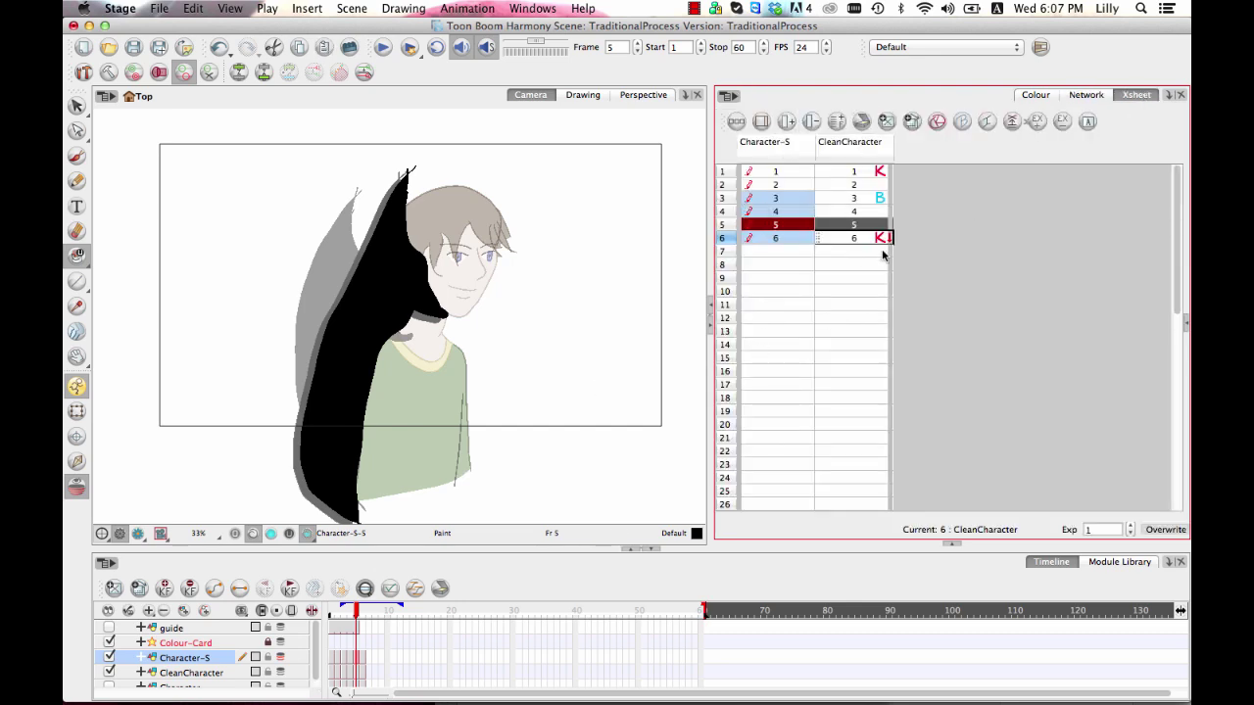
pyautogui.click(801, 173)
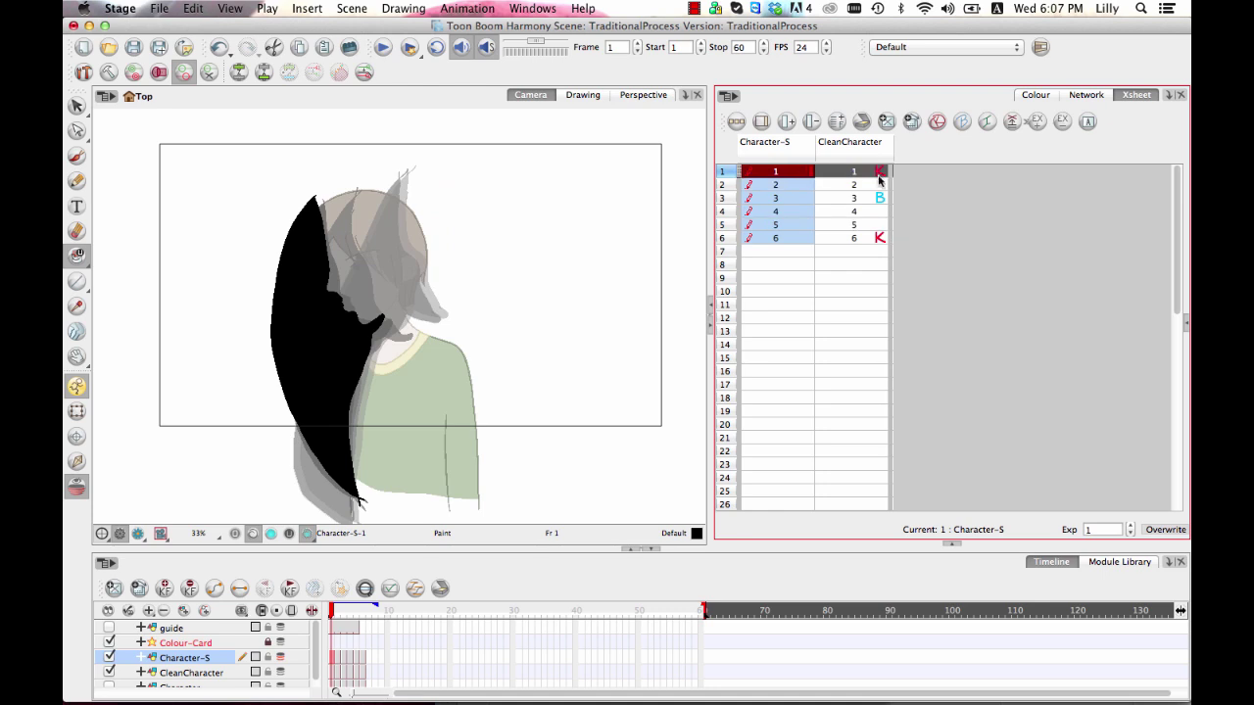
pyautogui.click(939, 121)
pyautogui.click(799, 240)
pyautogui.click(939, 122)
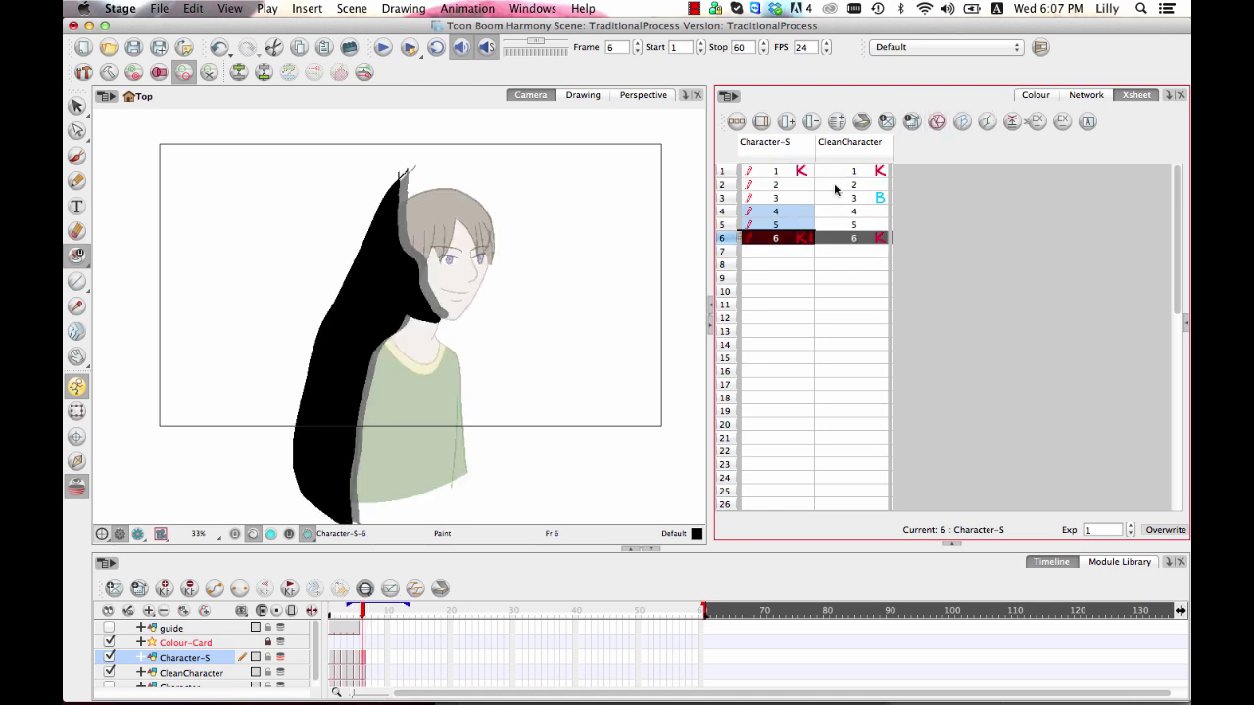
pyautogui.click(809, 199)
pyautogui.click(964, 123)
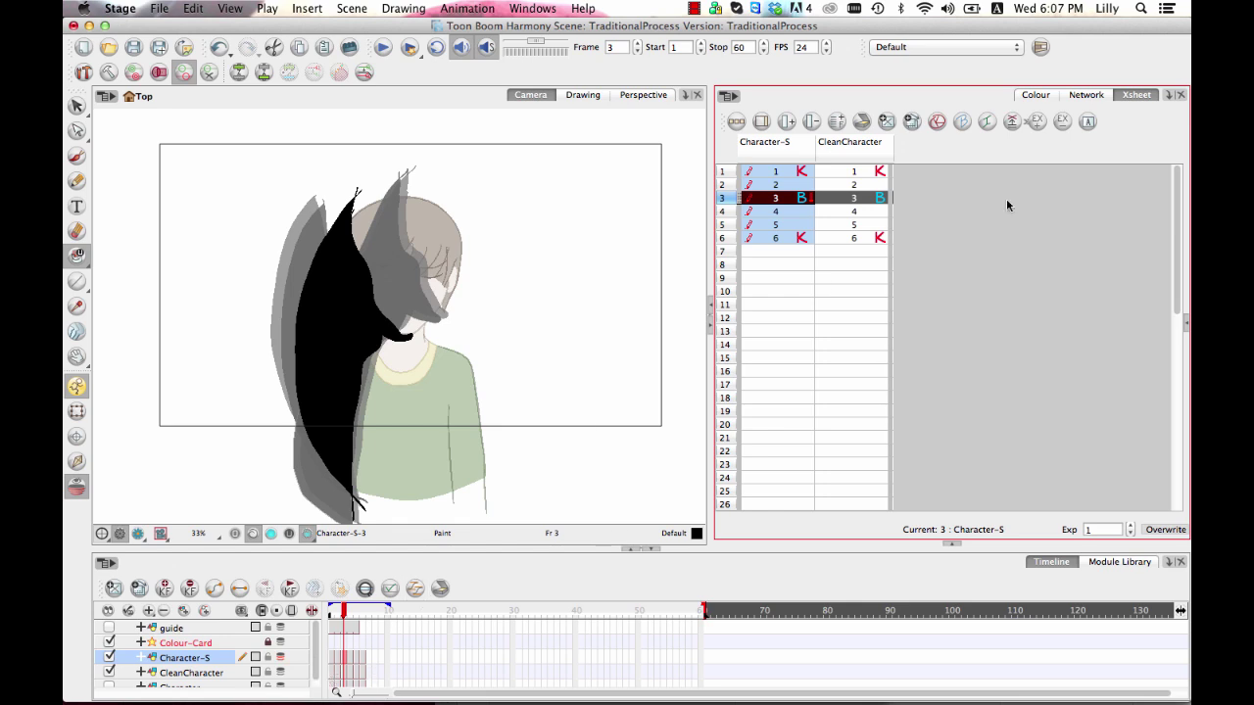
# Step: Return to the network and reposition the Character-S and CleanCharacter nodes, with CleanCharacter slightly higher, leaving room below them
pyautogui.click(1082, 96)
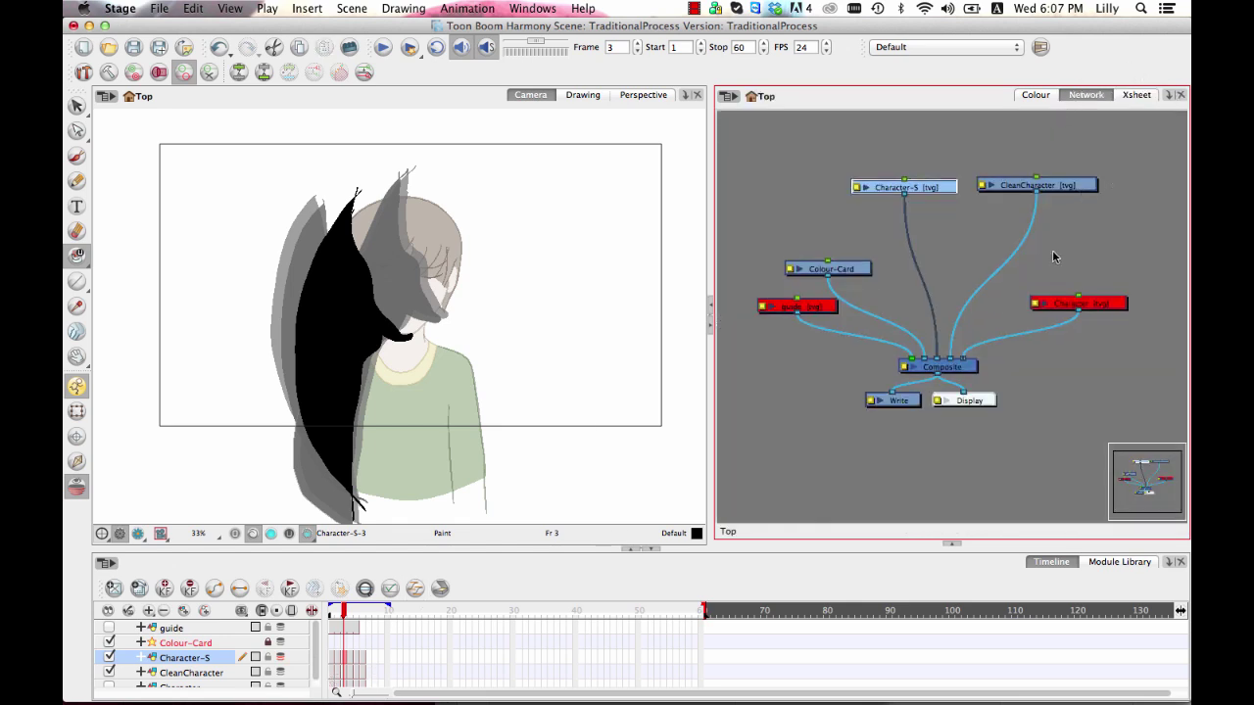
pyautogui.click(1072, 189)
pyautogui.moveTo(1072, 189); pyautogui.dragTo(1069, 173)
pyautogui.moveTo(929, 188)
pyautogui.mouseDown()
pyautogui.moveTo(941, 206)
pyautogui.moveTo(938, 194)
pyautogui.mouseUp()
pyautogui.moveTo(1059, 172)
pyautogui.mouseDown()
pyautogui.moveTo(1045, 159)
pyautogui.moveTo(1023, 176)
pyautogui.mouseUp()
pyautogui.click(927, 195)
pyautogui.moveTo(927, 196); pyautogui.dragTo(925, 202)
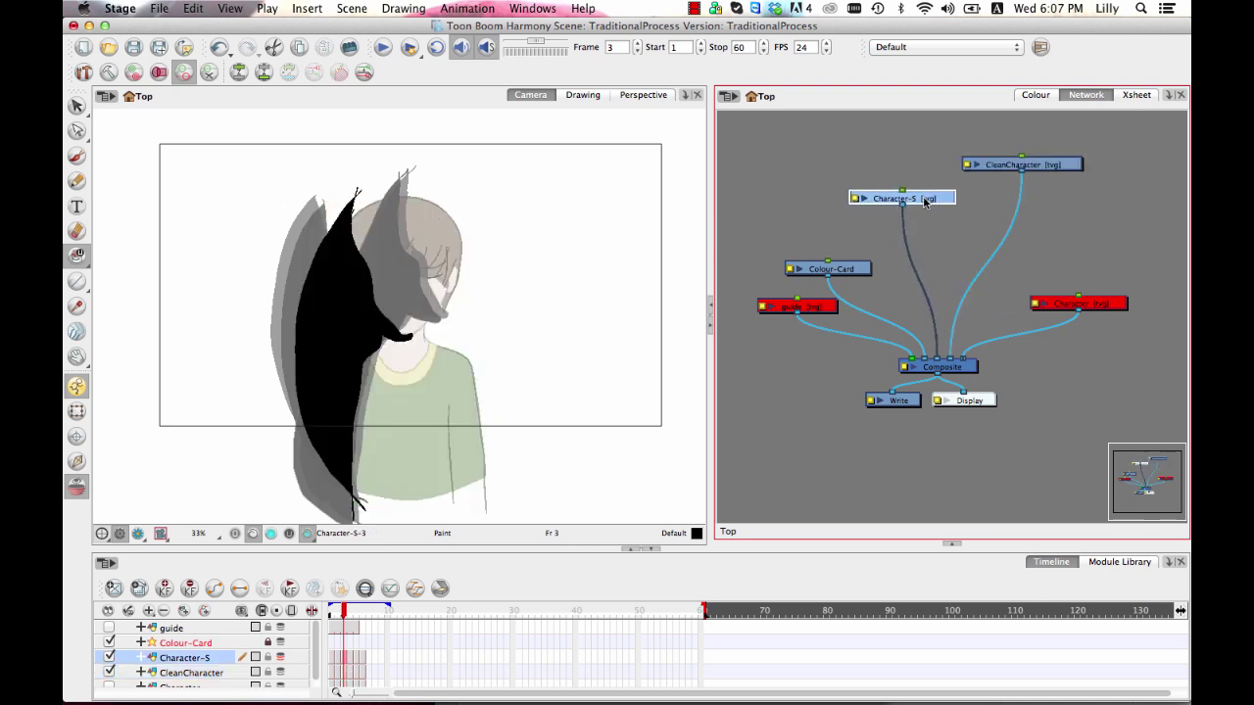
pyautogui.moveTo(1068, 171); pyautogui.dragTo(1070, 153)
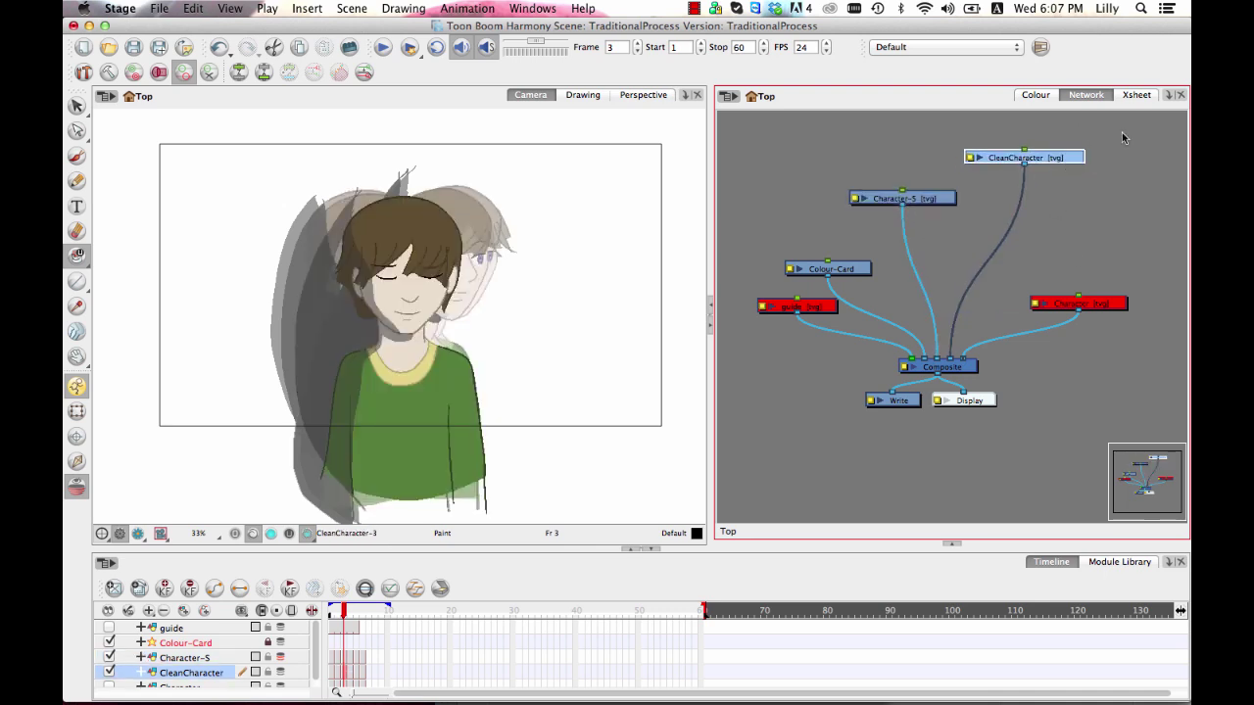
# Step: Add a Tone effect from the Module Library's Filter category to the network, between the Character-S and CleanCharacter cables
pyautogui.click(1120, 561)
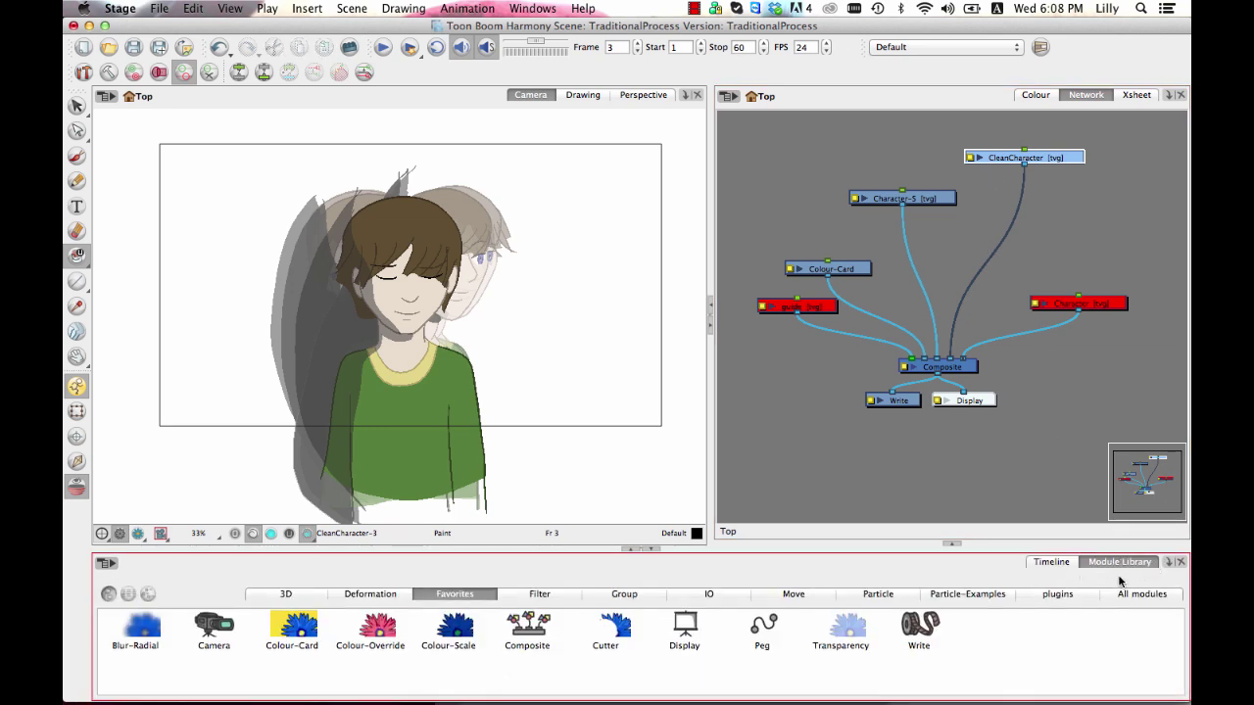
pyautogui.click(1168, 564)
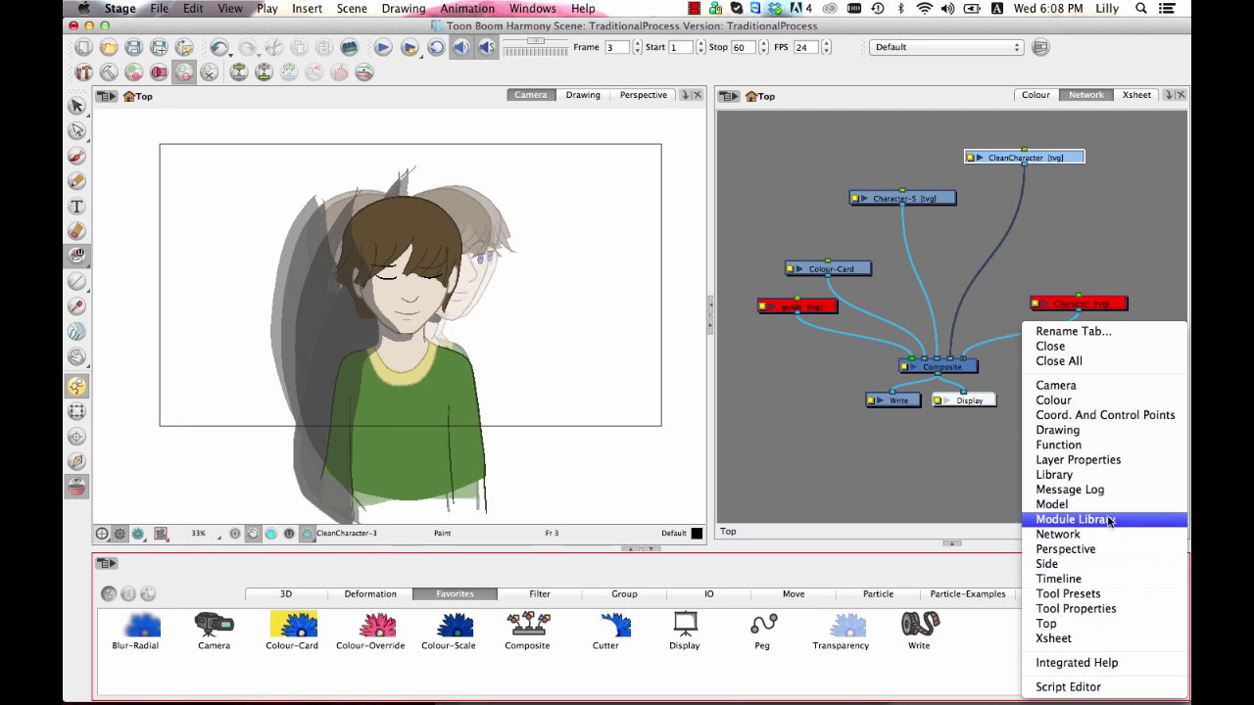
pyautogui.click(1049, 521)
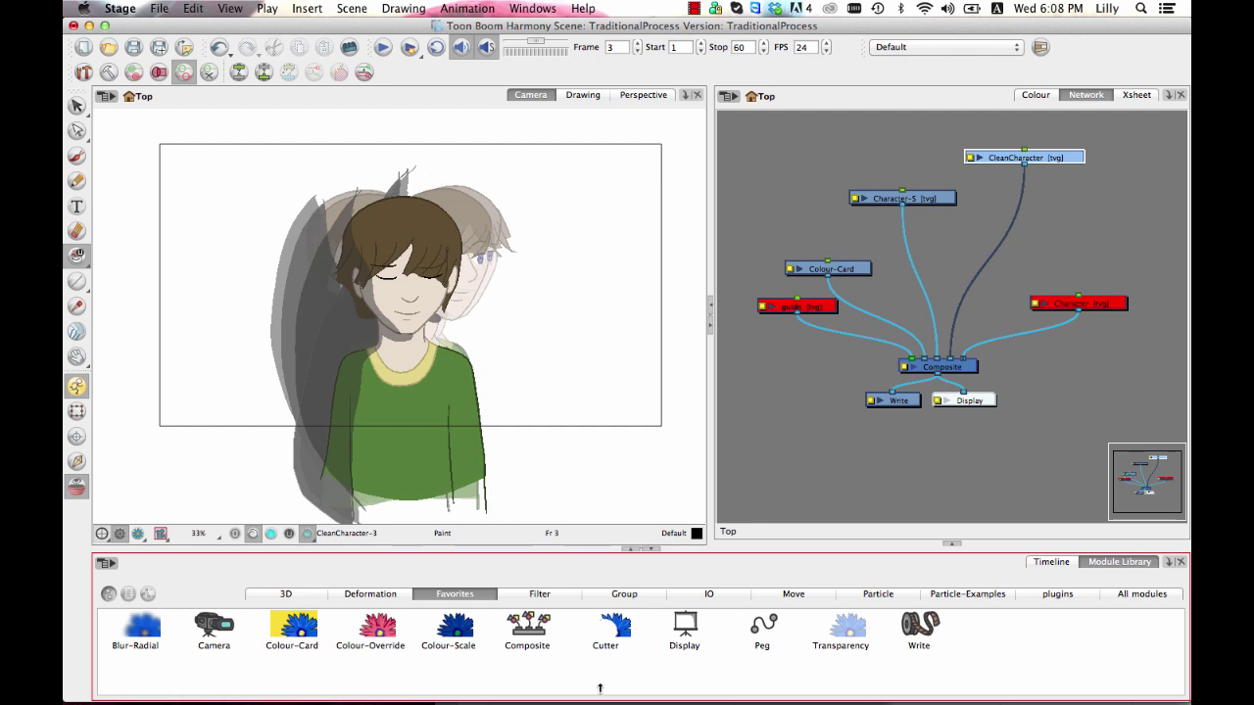
pyautogui.click(548, 593)
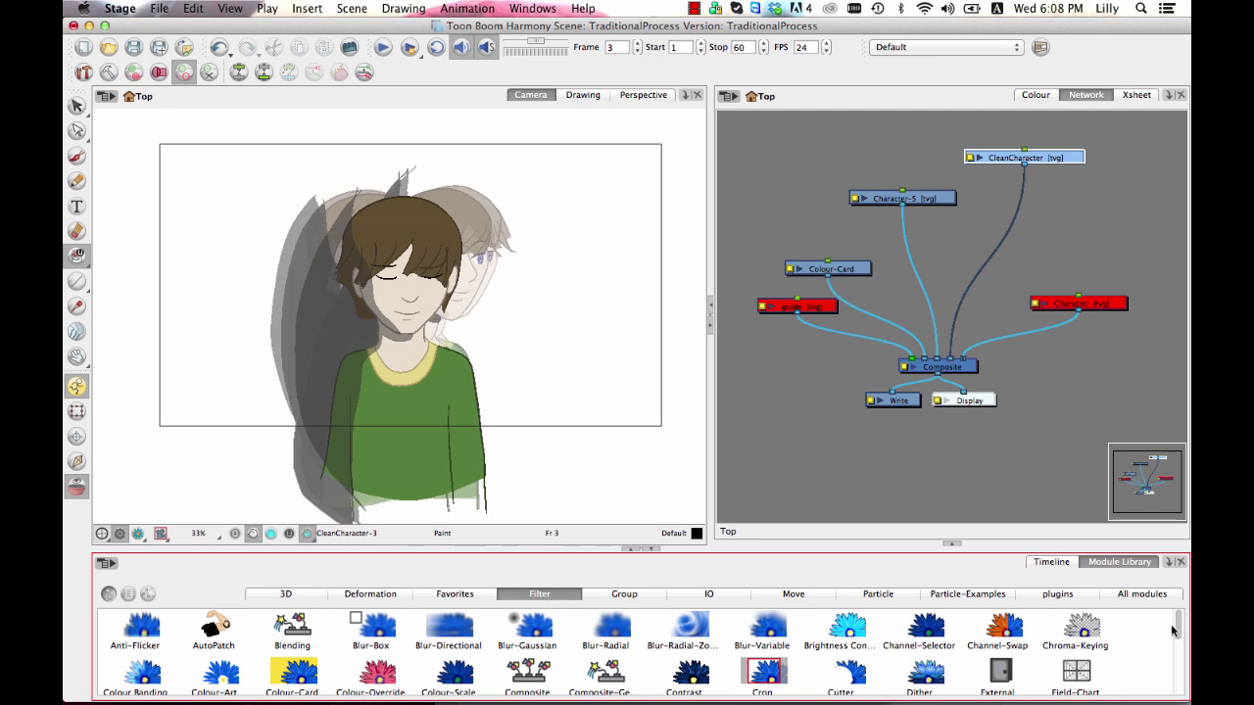
pyautogui.moveTo(1173, 630); pyautogui.dragTo(1186, 695)
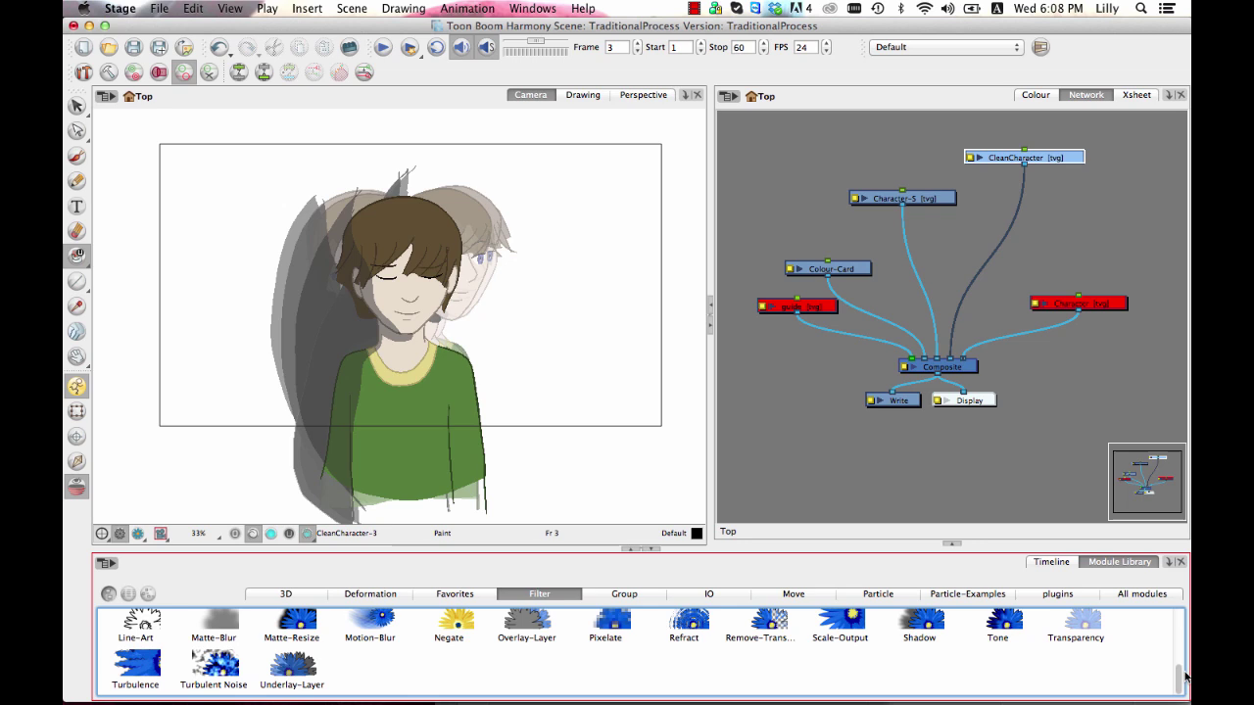
pyautogui.scroll(2, 1186, 677)
pyautogui.click(1007, 637)
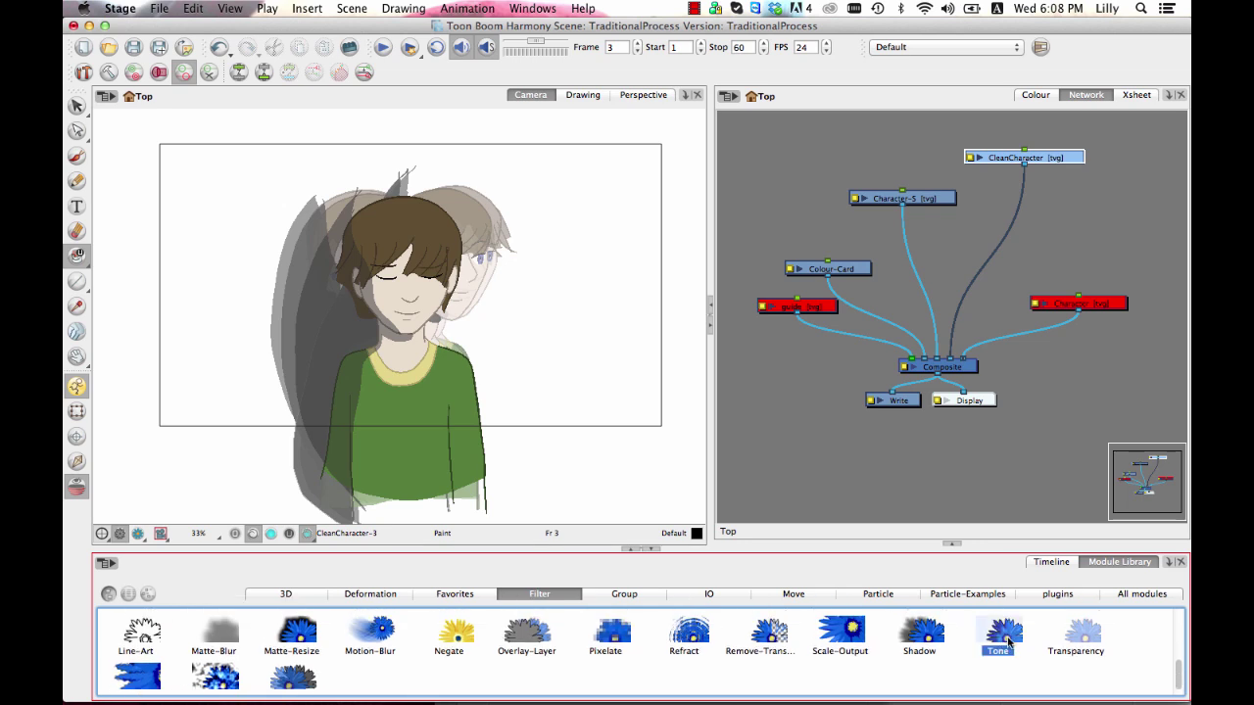
pyautogui.click(924, 639)
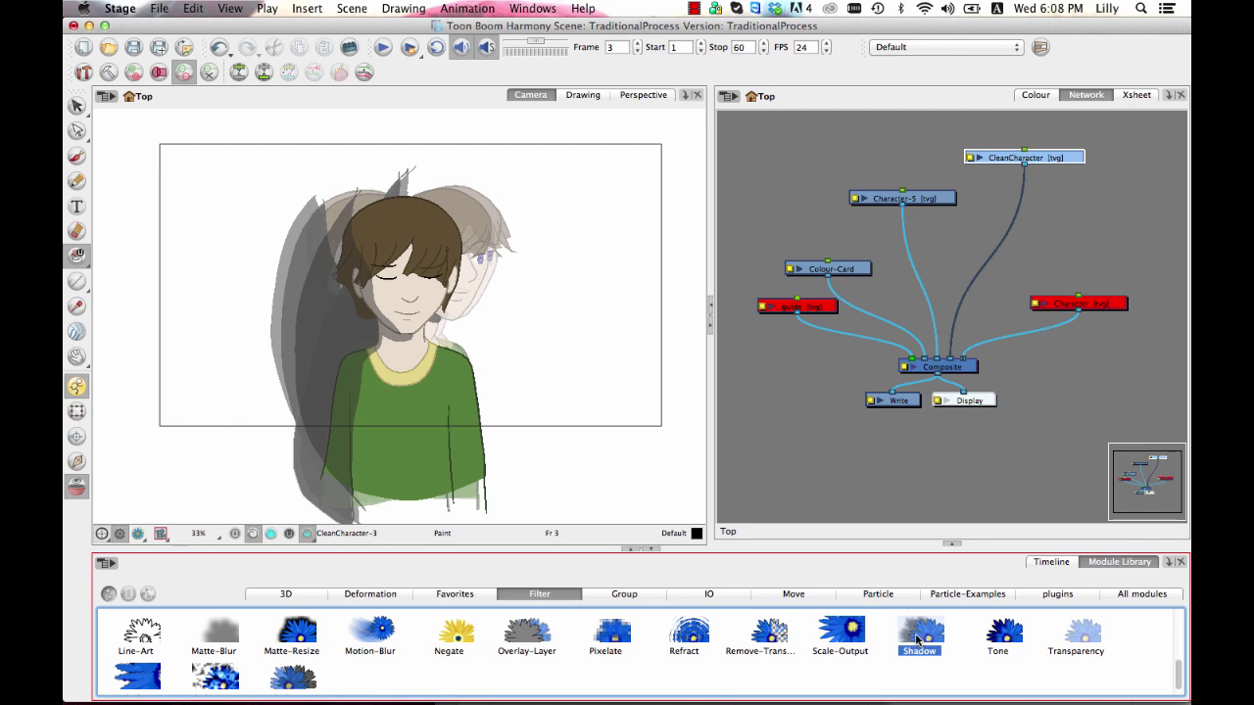
pyautogui.click(1009, 635)
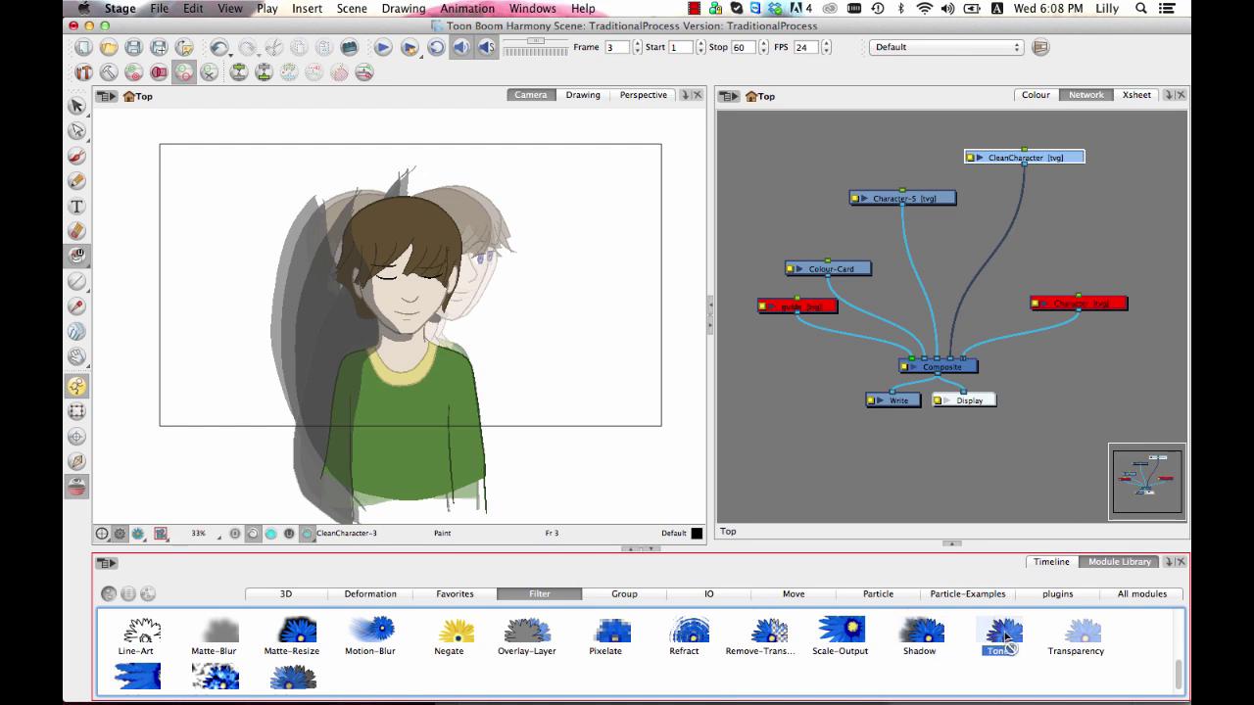
pyautogui.moveTo(1009, 639)
pyautogui.mouseDown()
pyautogui.moveTo(1009, 417)
pyautogui.moveTo(1000, 266)
pyautogui.moveTo(988, 260)
pyautogui.moveTo(1046, 278)
pyautogui.moveTo(1051, 295)
pyautogui.moveTo(983, 295)
pyautogui.mouseUp()
pyautogui.scroll(5, 983, 296)
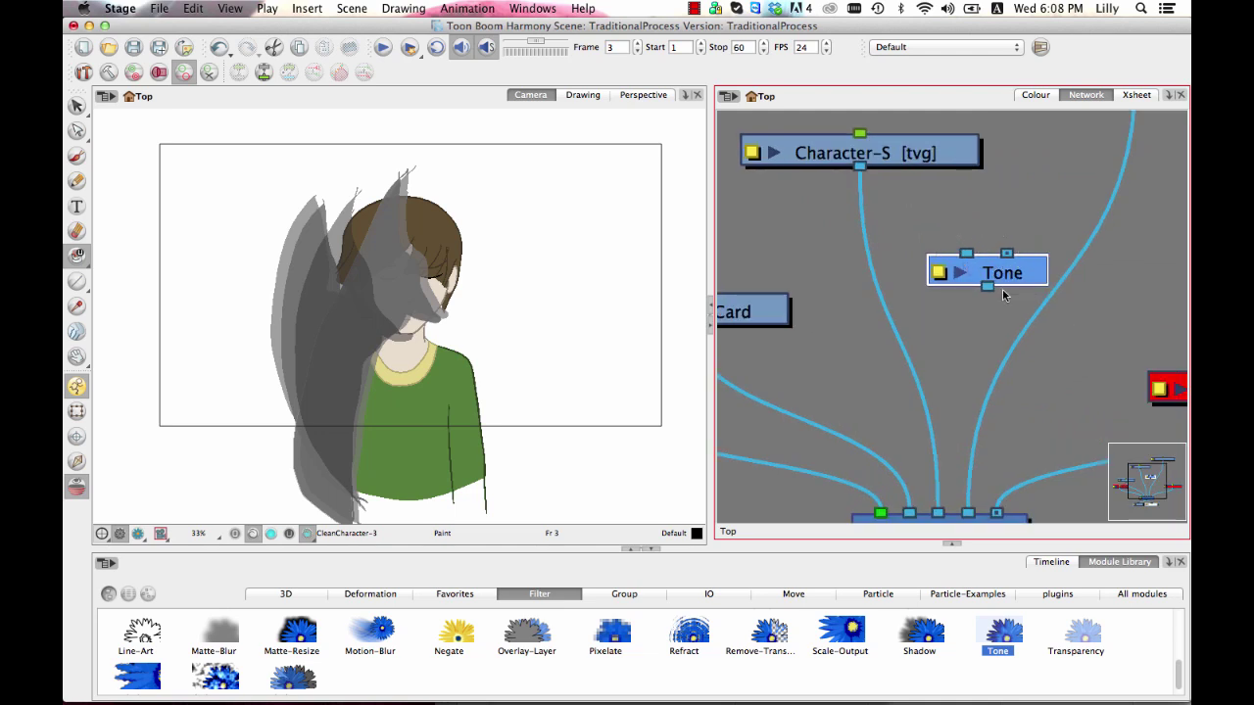
# Step: Connect CleanCharacter to the Tone's right input and Character-S to its left matte input, and link the Tone output to the Composite
pyautogui.moveTo(1024, 296); pyautogui.dragTo(976, 325)
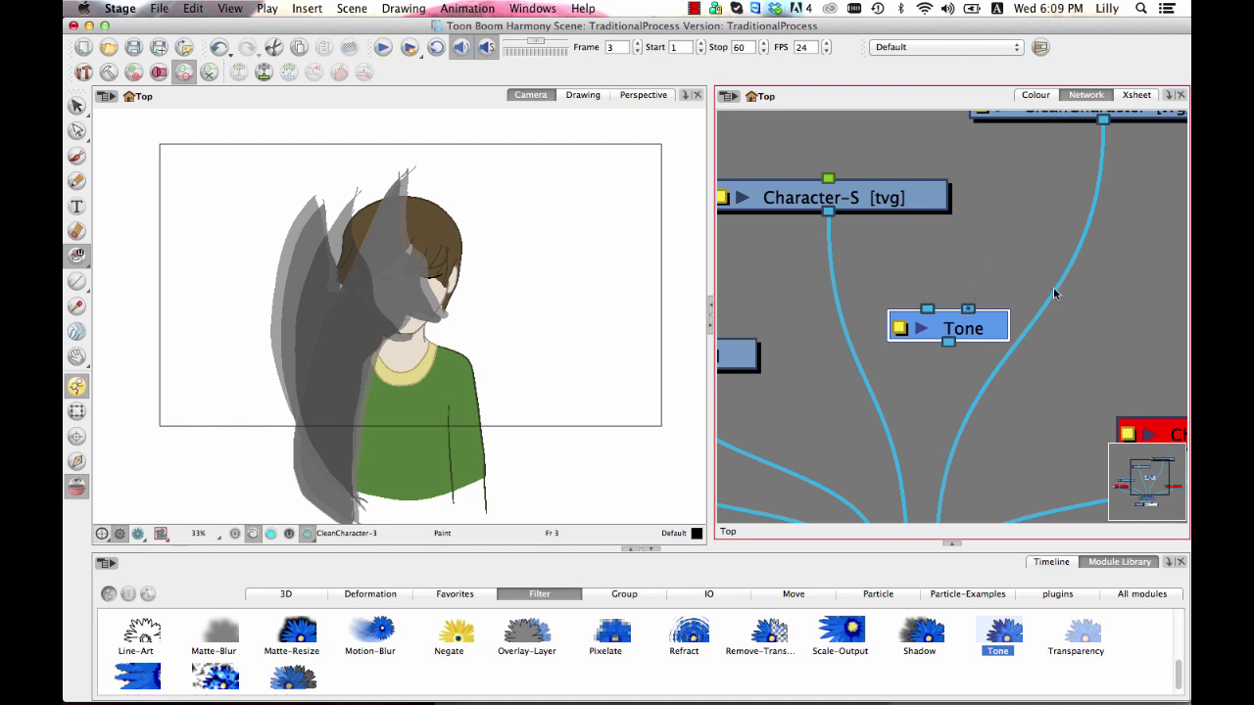
pyautogui.moveTo(1058, 287); pyautogui.dragTo(932, 376)
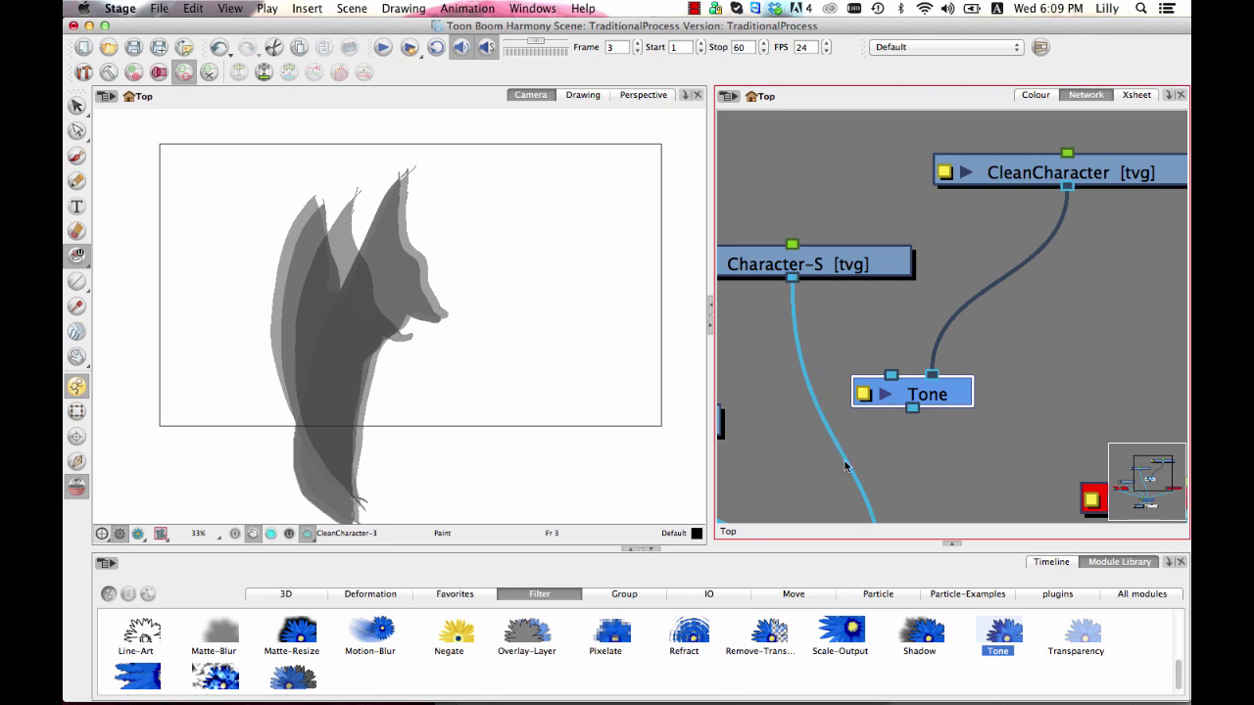
pyautogui.moveTo(838, 448); pyautogui.dragTo(891, 375)
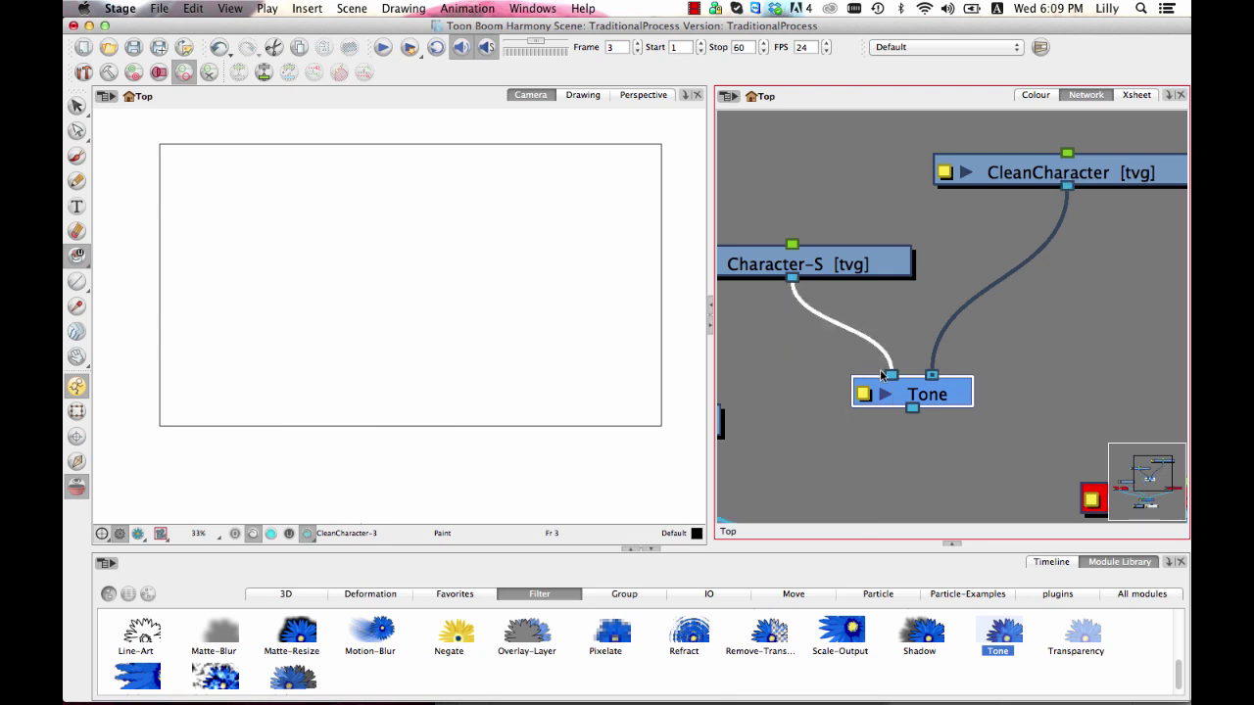
pyautogui.moveTo(974, 427); pyautogui.dragTo(926, 459)
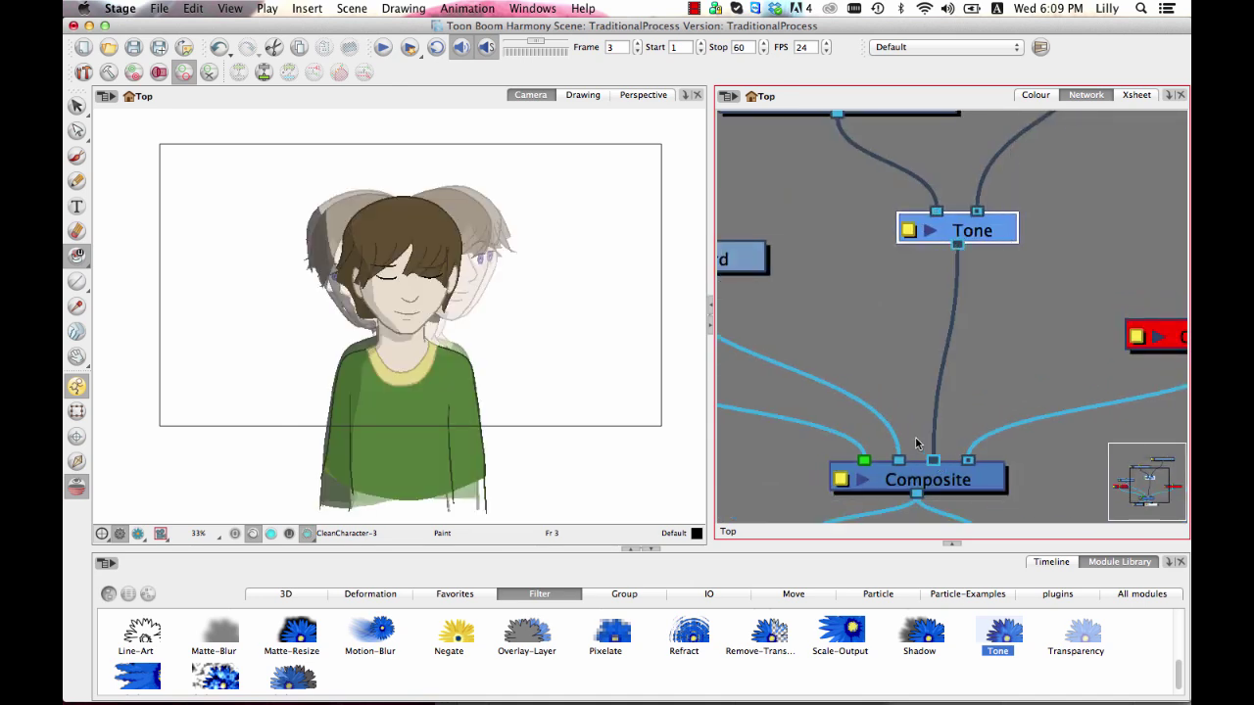
# Step: Enlarge the character in the Camera view to 50% and turn off onion skinning
pyautogui.press('space')
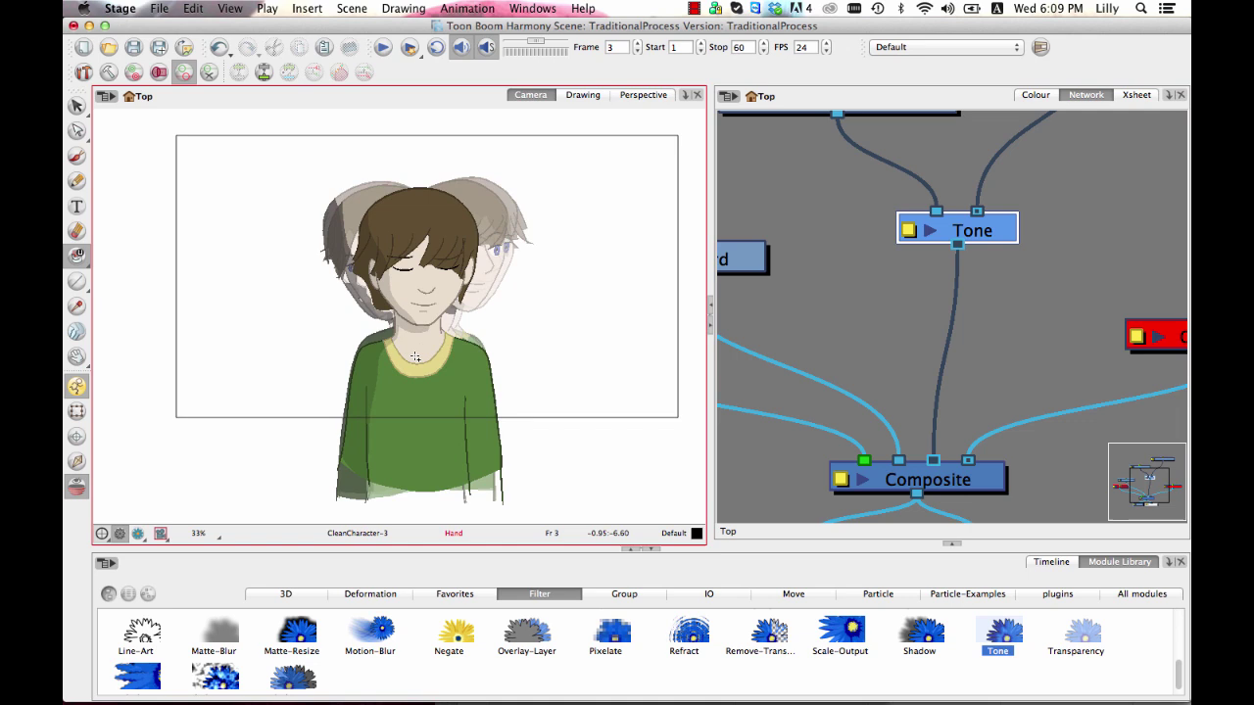
pyautogui.press('2')
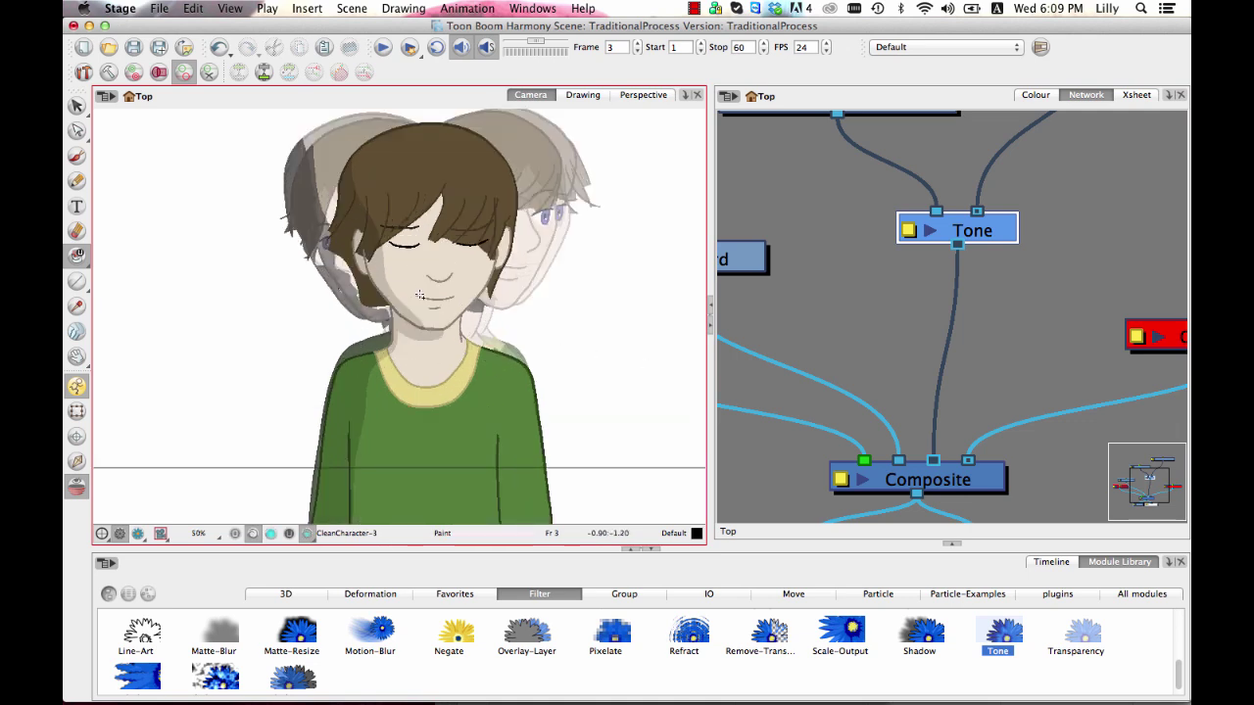
pyautogui.click(81, 489)
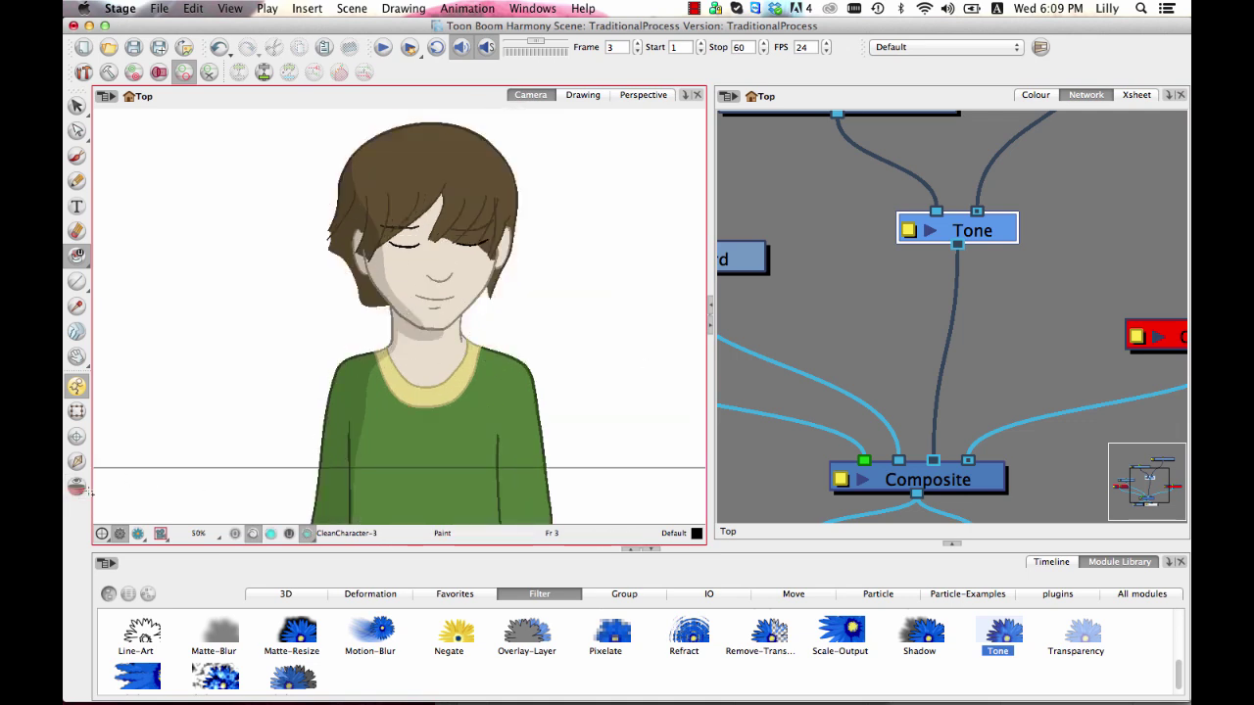
# Step: Step through the frames from frame 1 to check the tone shading on each drawing
pyautogui.press(',')
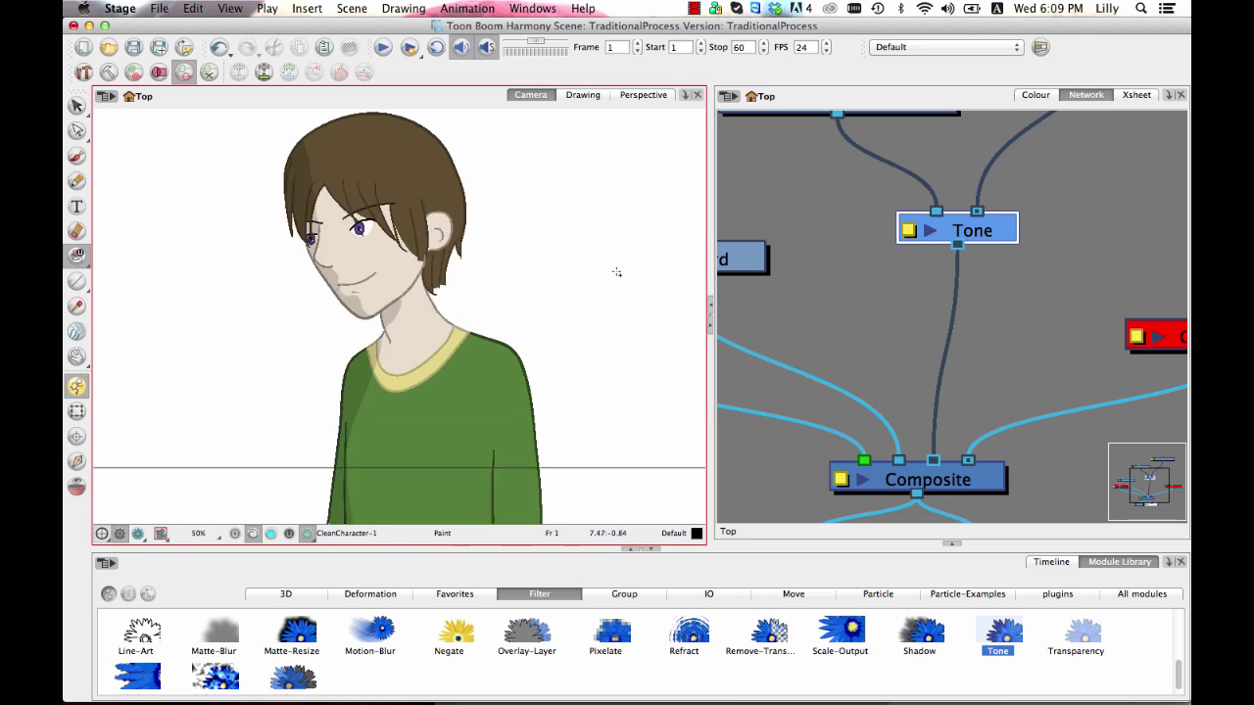
pyautogui.press('.')
pyautogui.press('.')
pyautogui.press('.')
pyautogui.press('.')
pyautogui.press('.')
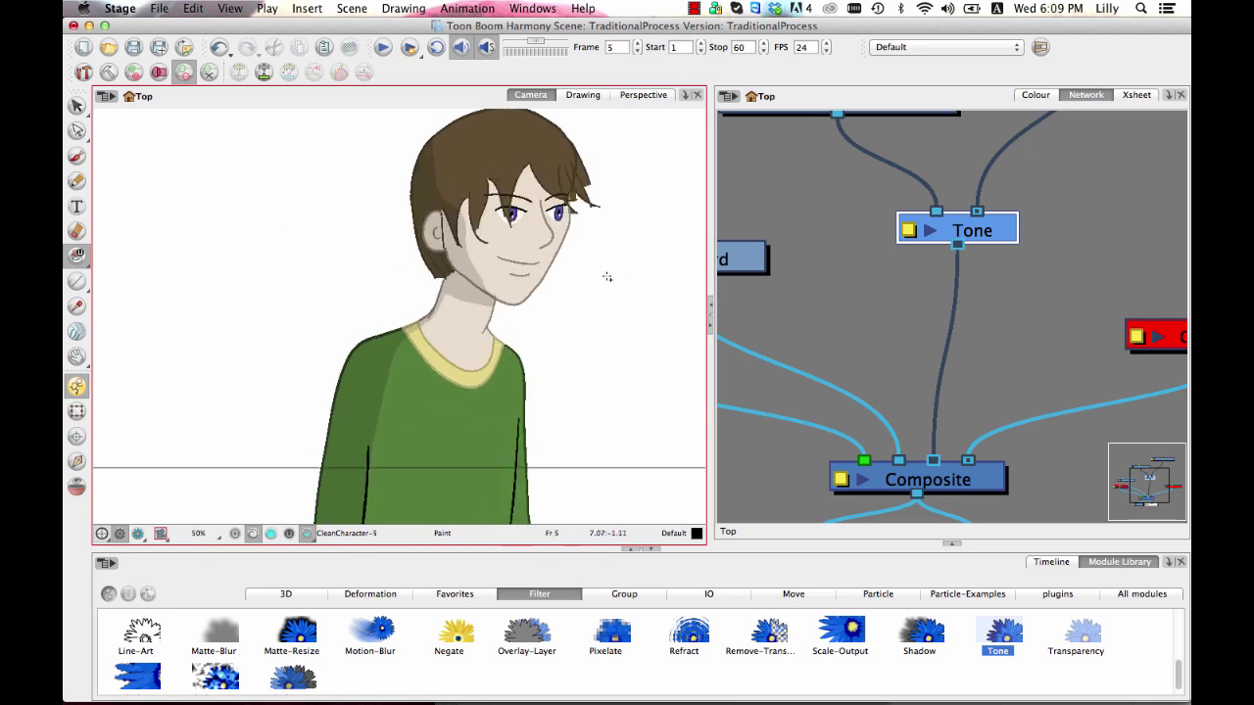
# Step: Go back to frame 1 and step forward to frame 3 to check the character's tone shading
pyautogui.press(',')
pyautogui.press(',')
pyautogui.press(',')
pyautogui.press(',')
pyautogui.press(',')
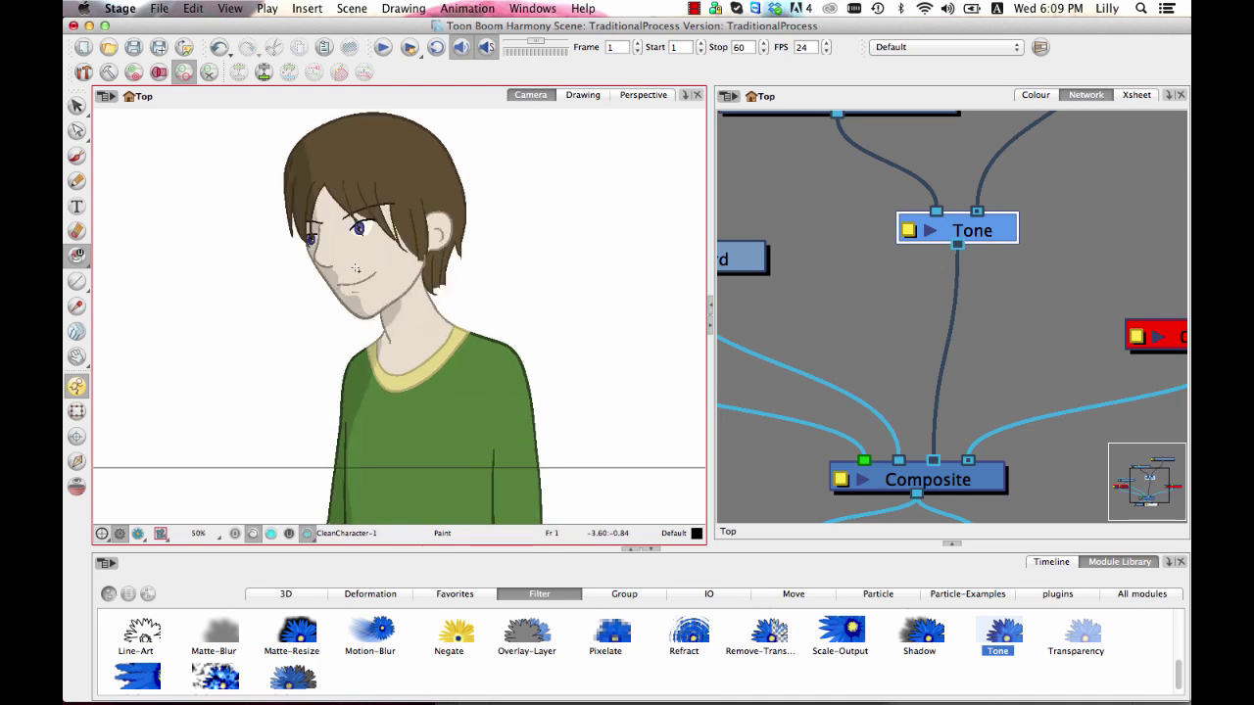
pyautogui.press('.')
pyautogui.press('.')
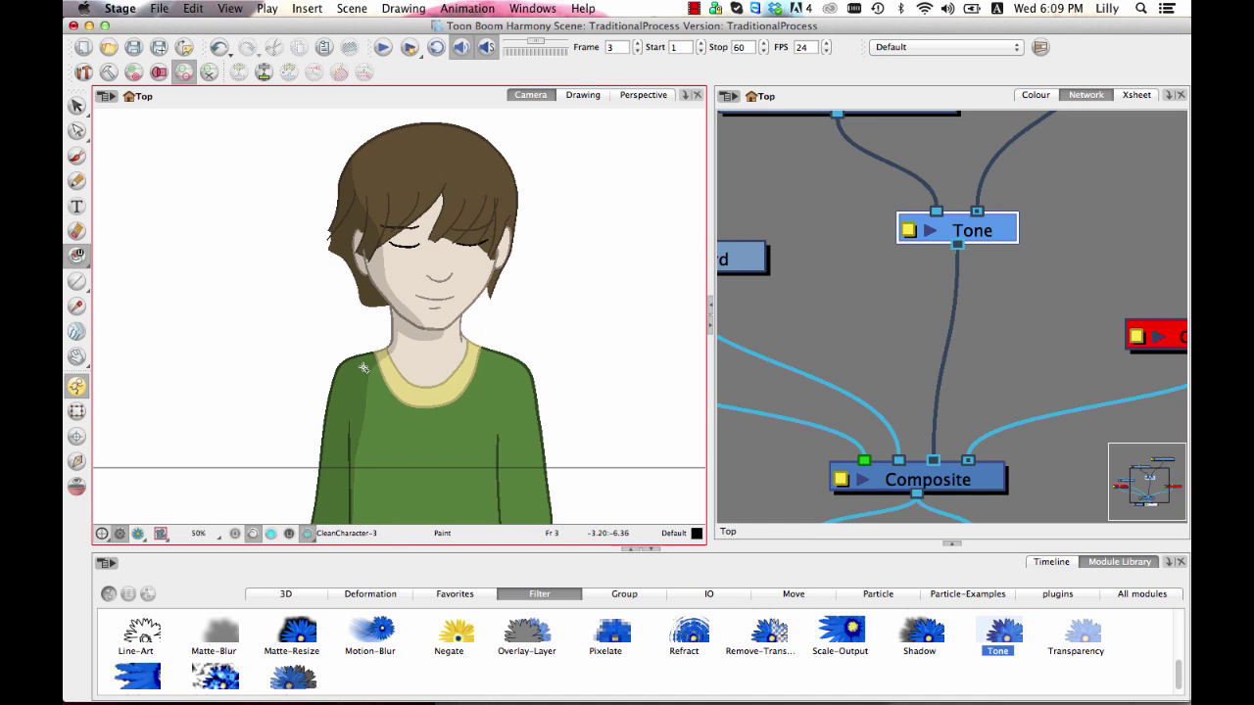
# Step: On frame 2, use the Brush on the Character-S drawing to rework the shadow's edge between mouth and chin
pyautogui.press(',')
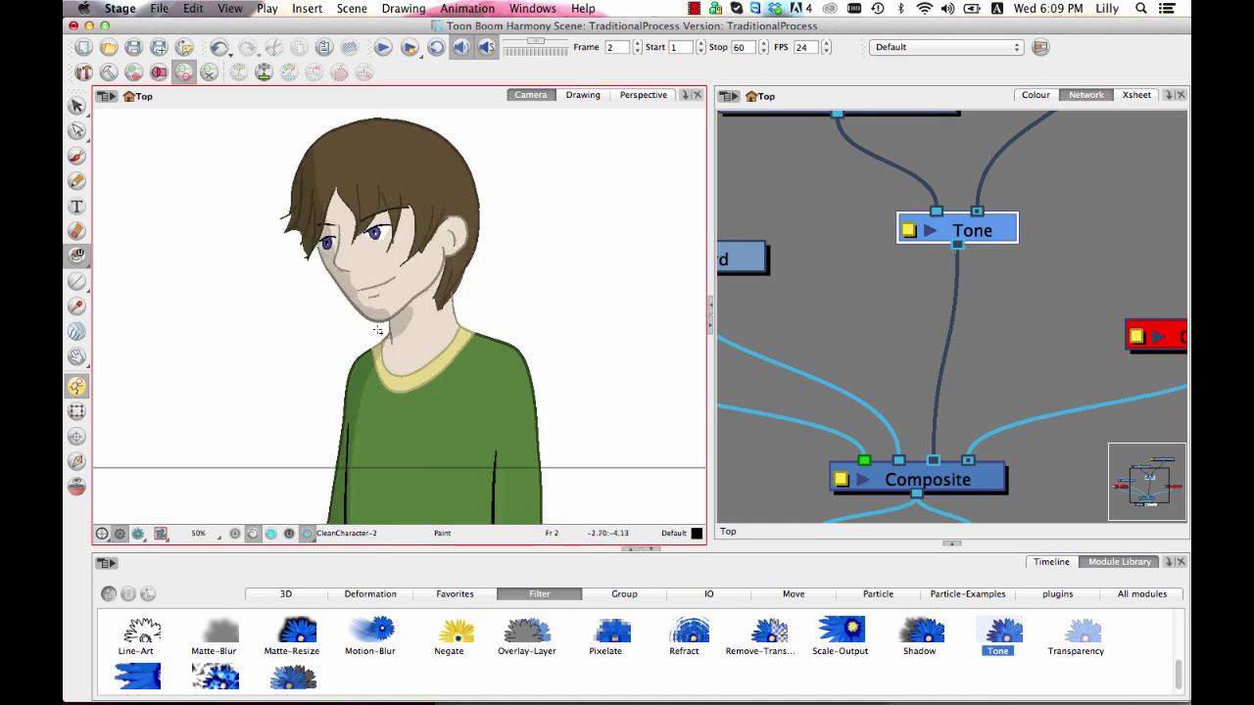
pyautogui.scroll(1, 393, 275)
pyautogui.scroll(3, 393, 275)
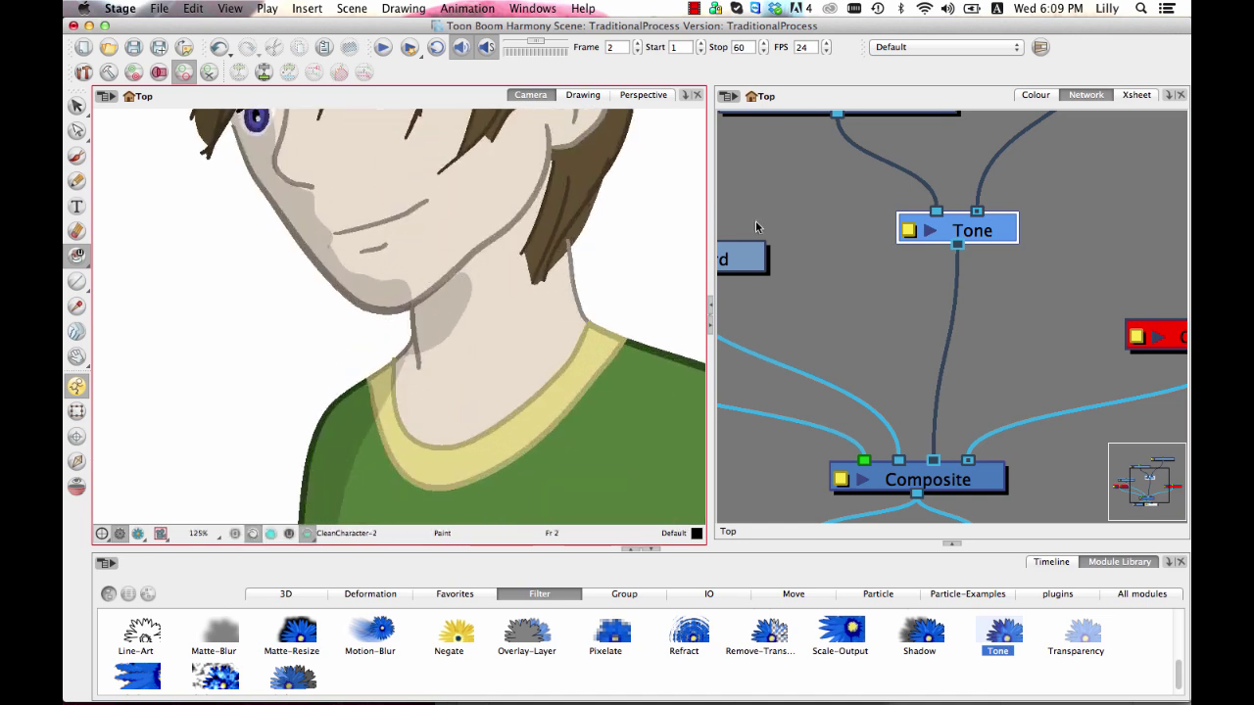
pyautogui.moveTo(890, 225); pyautogui.dragTo(977, 425)
pyautogui.click(946, 301)
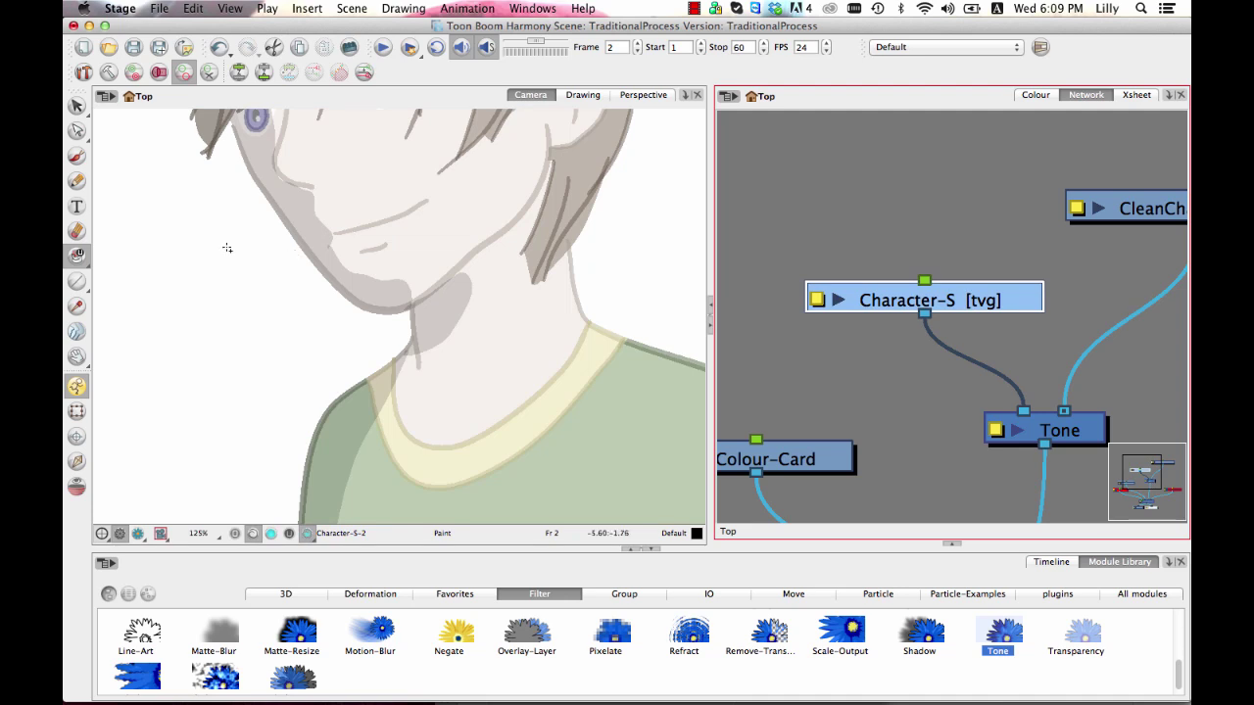
pyautogui.hotkey('alt', 'b')
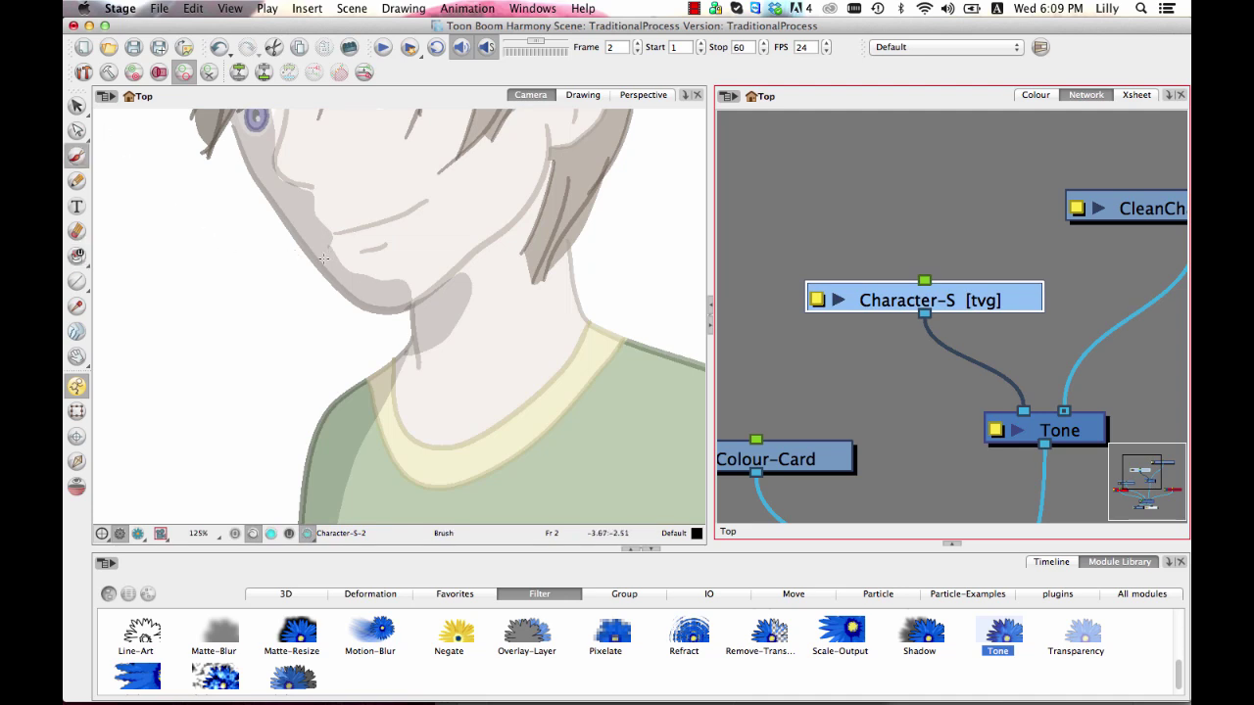
pyautogui.click(324, 243)
pyautogui.moveTo(365, 254)
pyautogui.mouseDown()
pyautogui.moveTo(397, 272)
pyautogui.moveTo(407, 312)
pyautogui.mouseUp()
pyautogui.press('super+z')
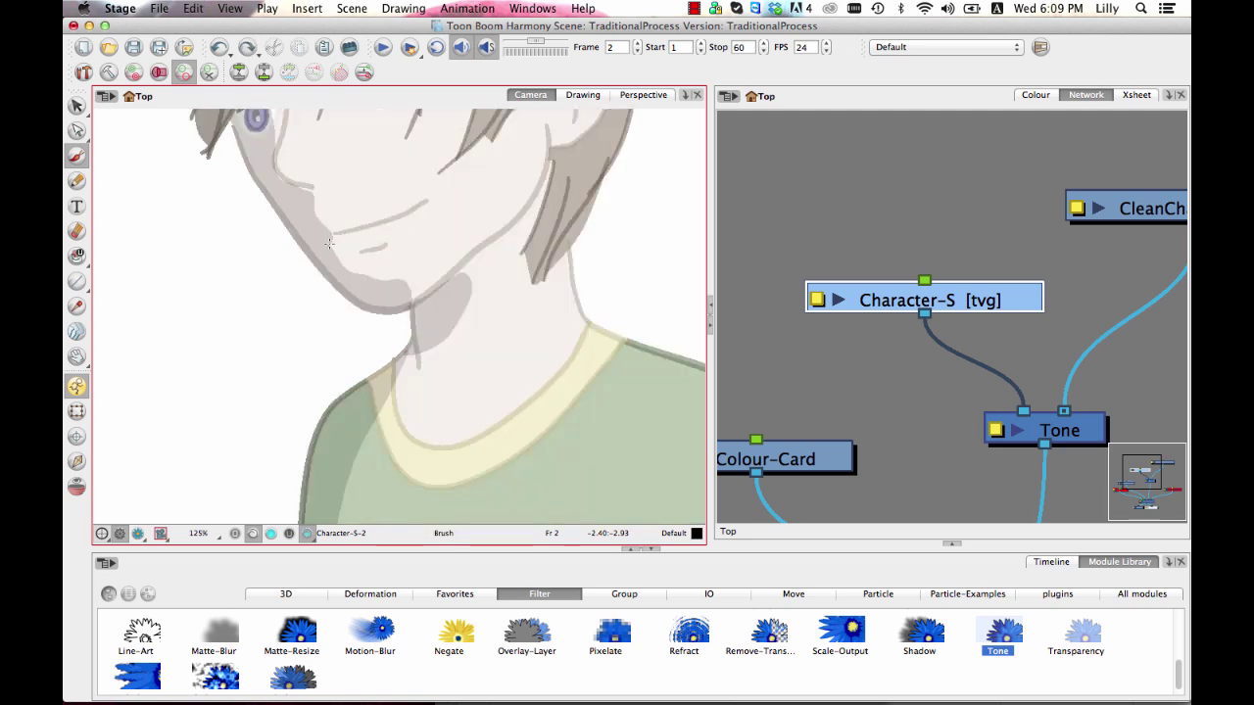
pyautogui.moveTo(329, 243); pyautogui.dragTo(408, 297)
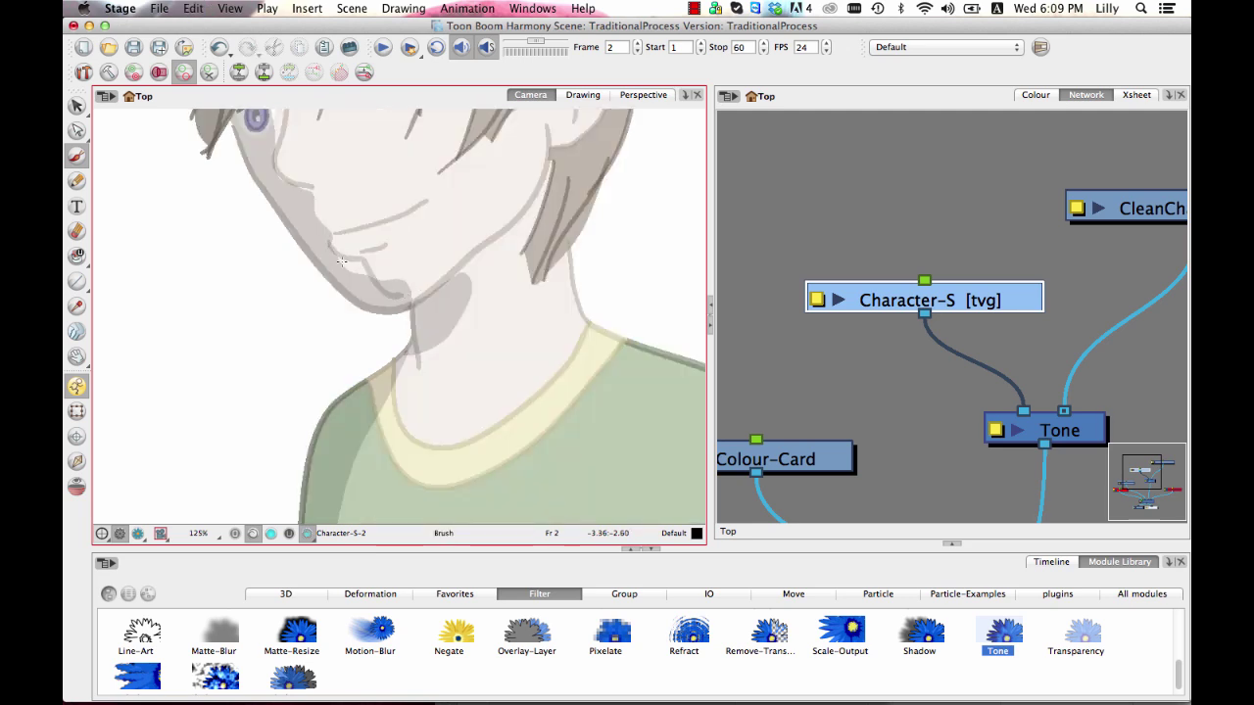
pyautogui.moveTo(341, 261)
pyautogui.mouseDown()
pyautogui.moveTo(365, 273)
pyautogui.moveTo(351, 266)
pyautogui.mouseUp()
# Step: Deselect the Character-S drawing with the Transform tool active and switch the Camera view to rendered preview
pyautogui.moveTo(521, 290); pyautogui.dragTo(524, 351)
pyautogui.press('1')
pyautogui.press('1')
pyautogui.press('1')
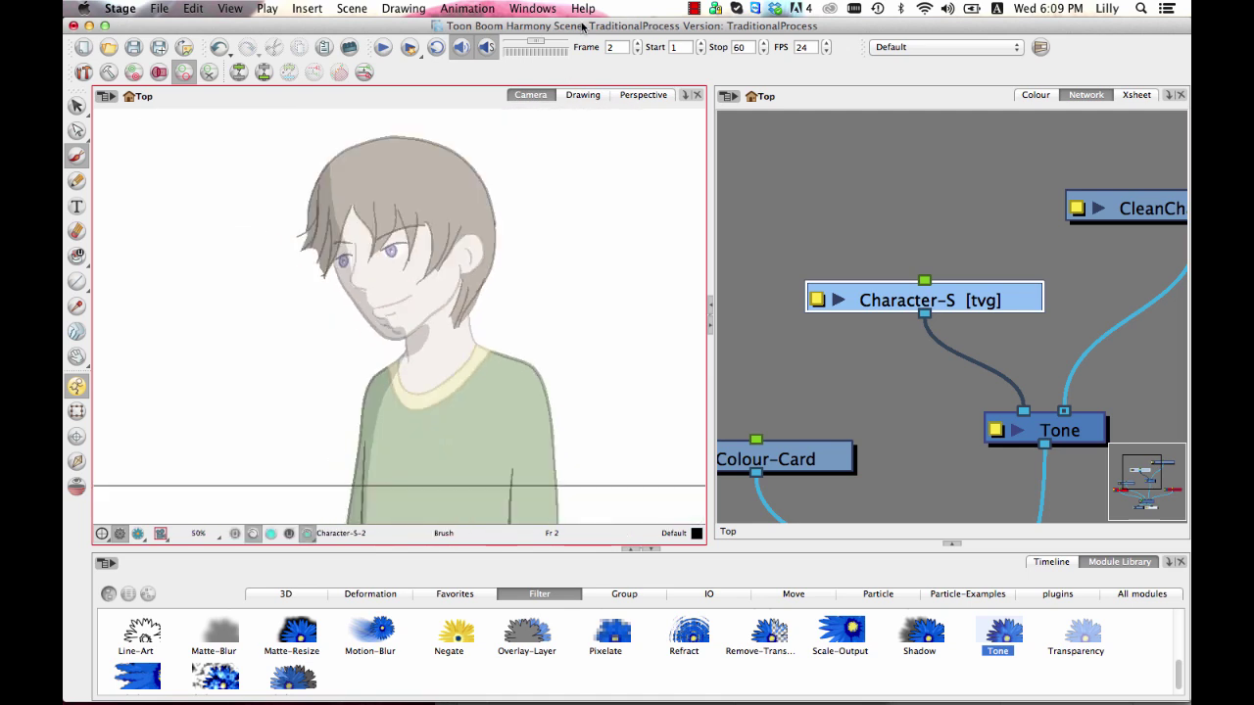
pyautogui.click(77, 412)
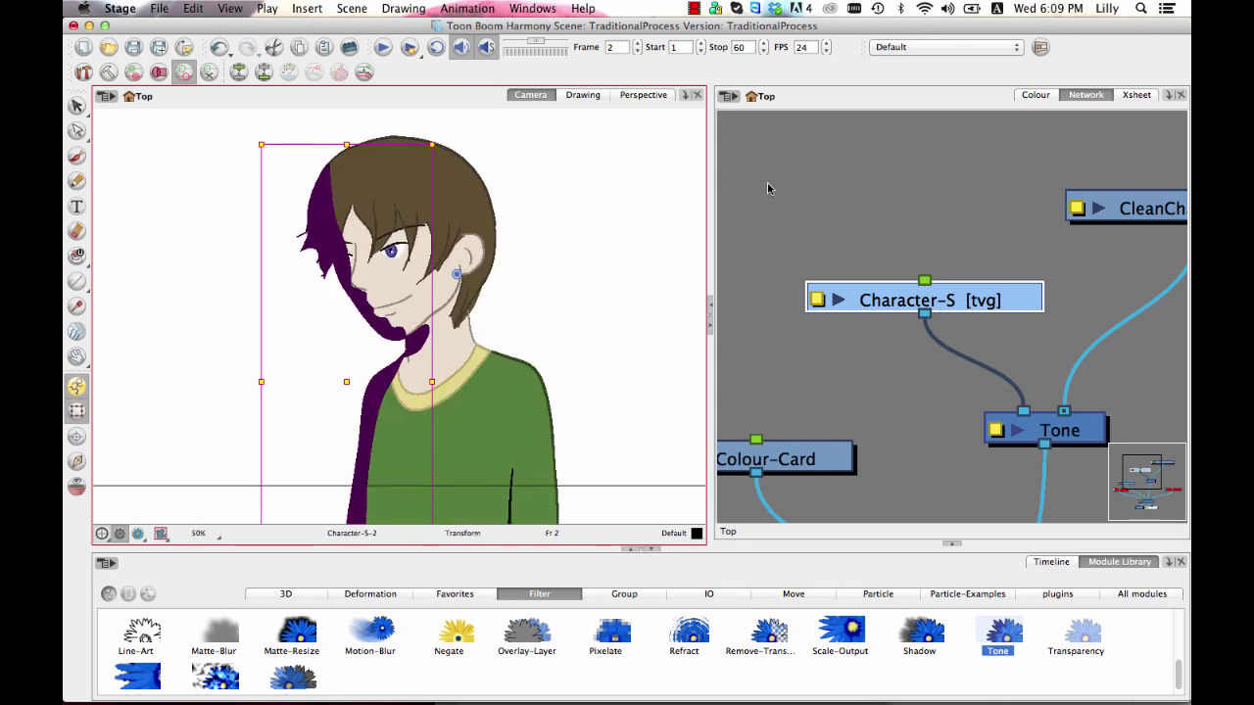
pyautogui.click(767, 184)
pyautogui.press('space')
pyautogui.moveTo(520, 359); pyautogui.dragTo(515, 336)
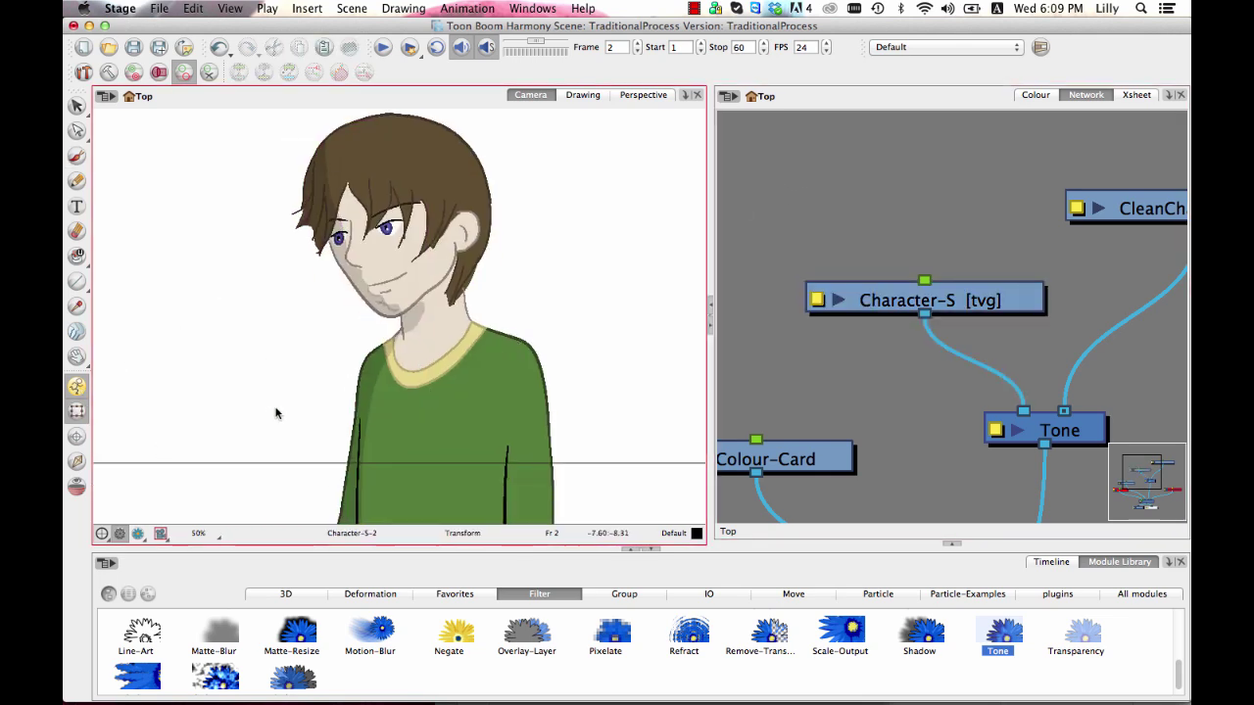
pyautogui.click(138, 534)
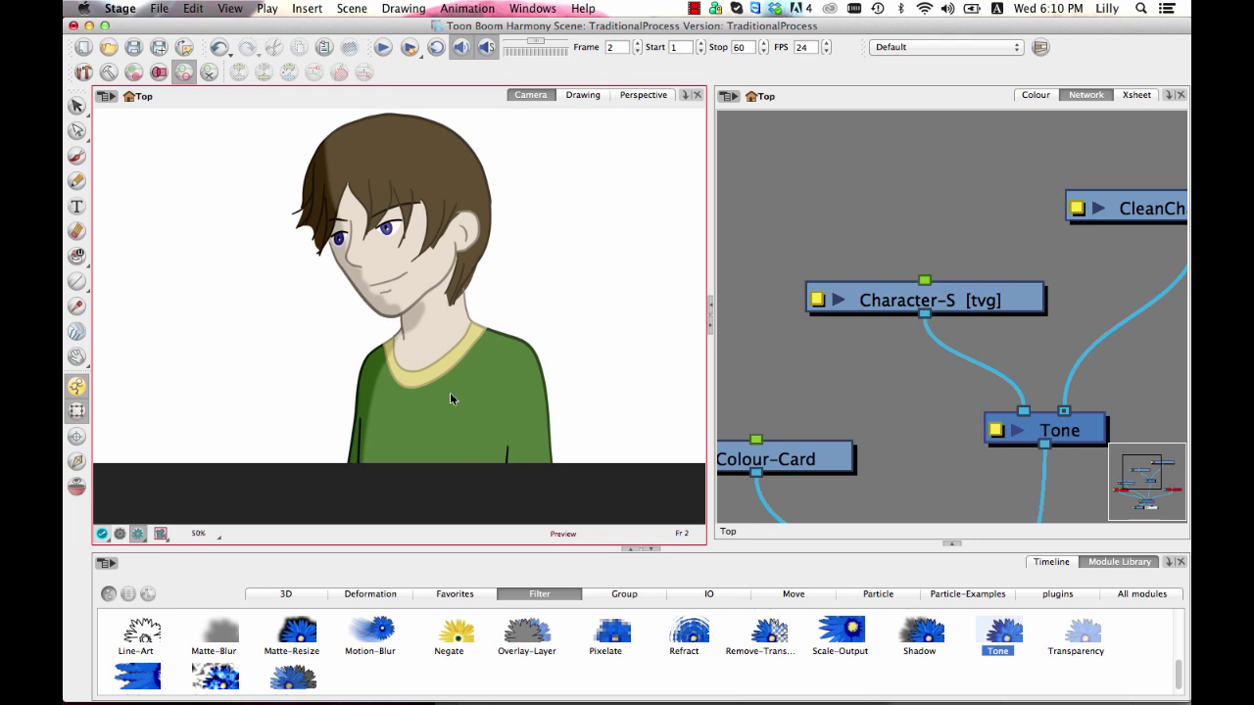
# Step: Show the Timeline and go to frame 1 to examine its rendered shadow up close
pyautogui.click(1047, 562)
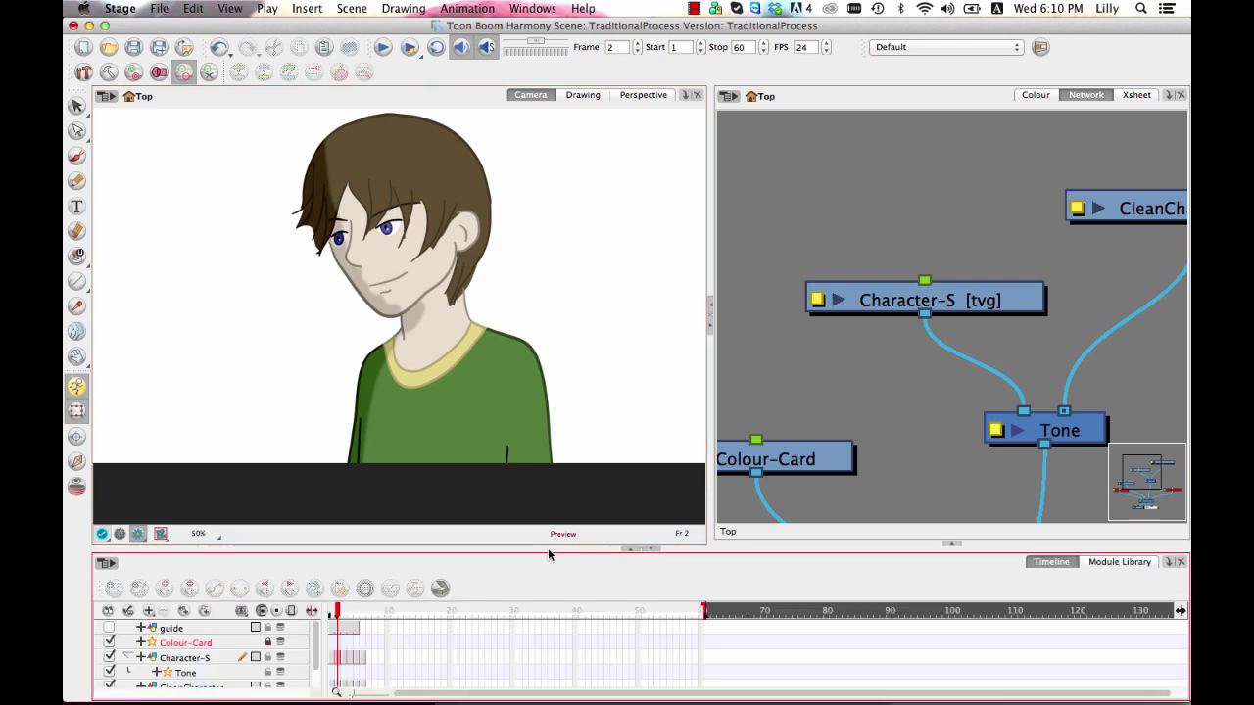
pyautogui.click(332, 612)
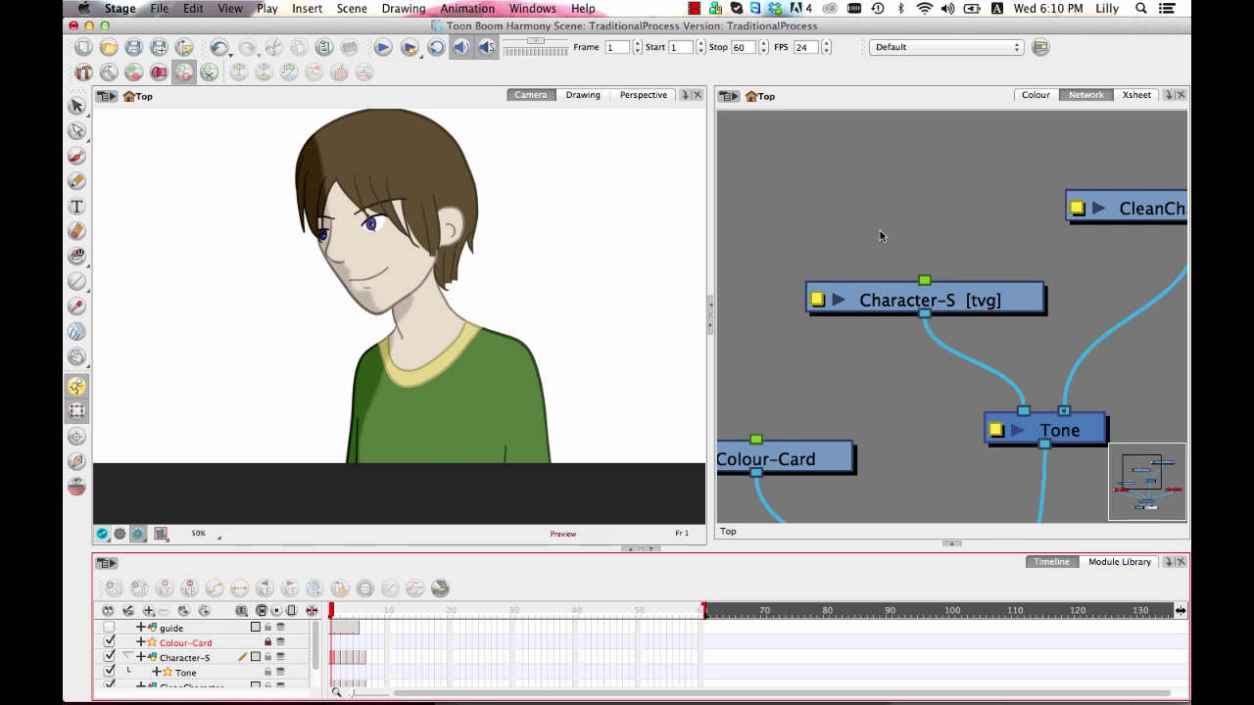
pyautogui.scroll(2, 484, 363)
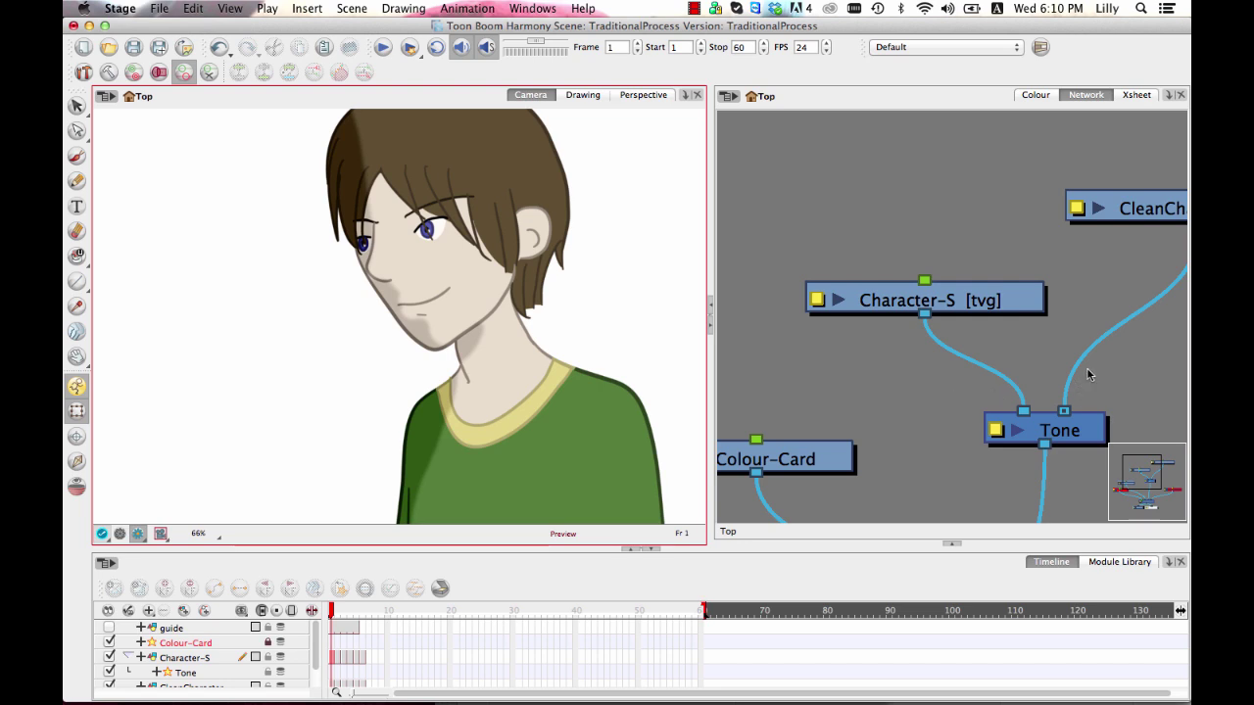
# Step: Open the Tone module's layer properties and set its radial blur radius to 4.8
pyautogui.moveTo(1089, 375); pyautogui.dragTo(938, 350)
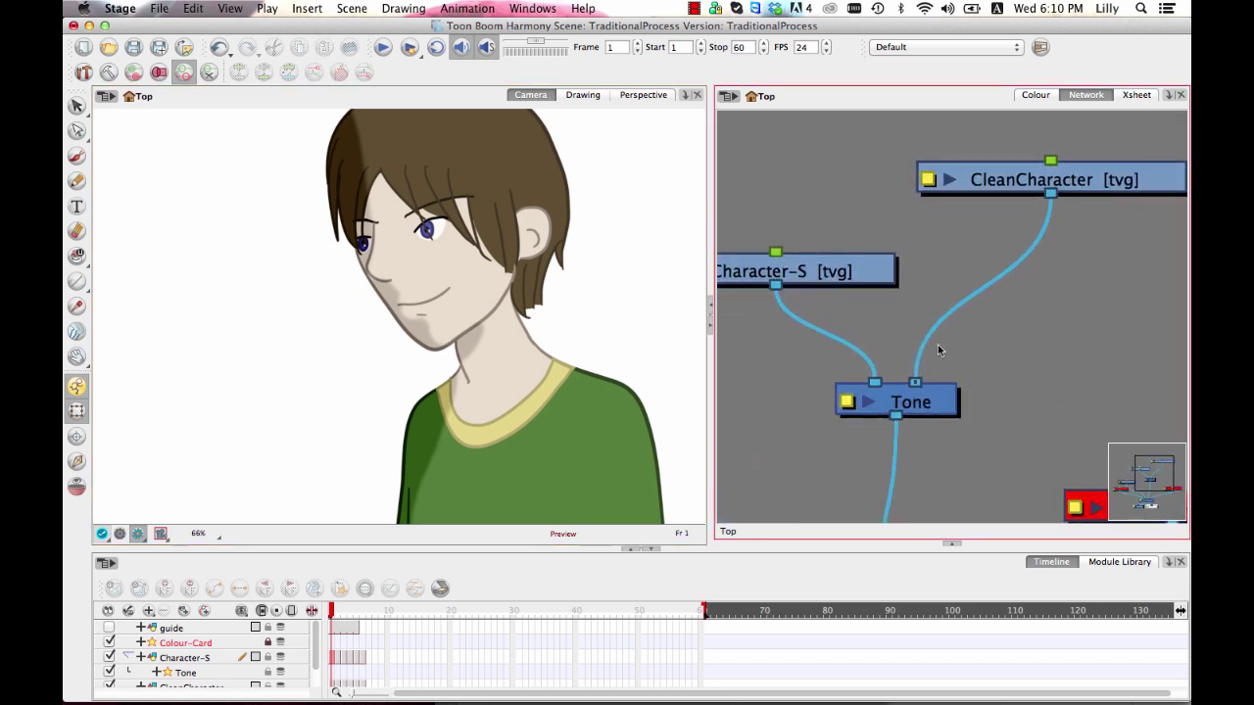
pyautogui.doubleClick(914, 403)
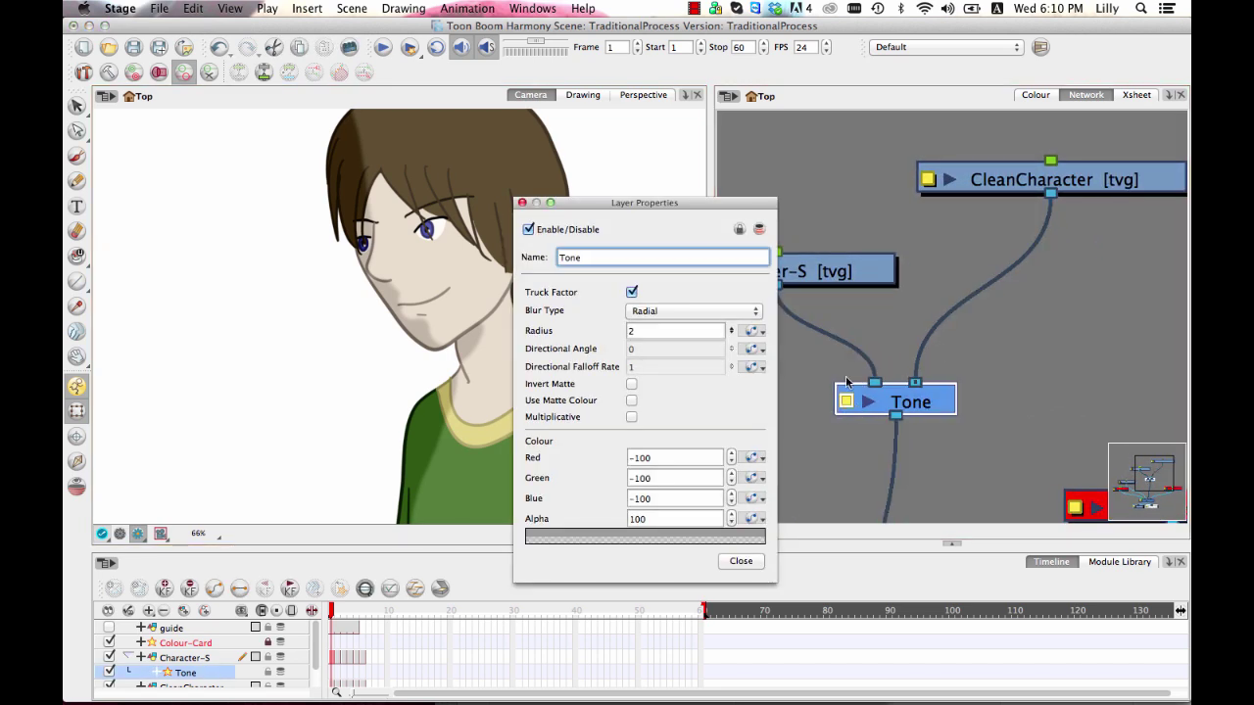
pyautogui.moveTo(700, 206); pyautogui.dragTo(924, 142)
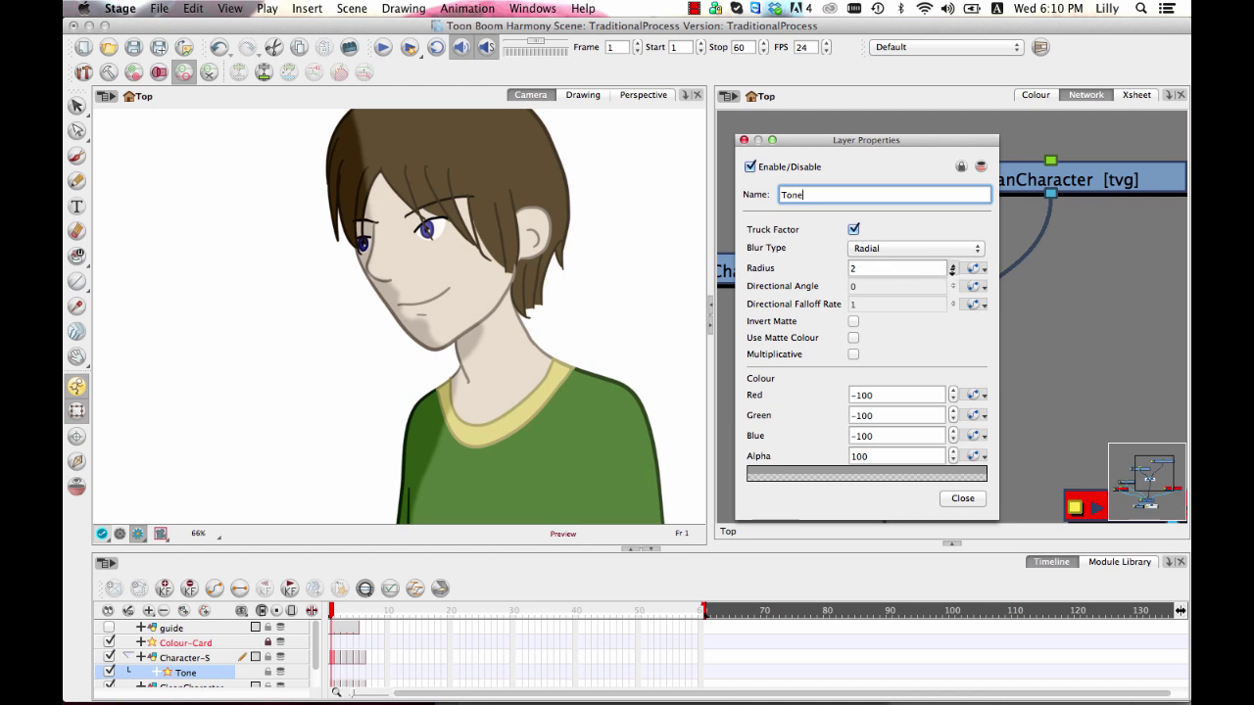
pyautogui.moveTo(952, 270); pyautogui.dragTo(955, 432)
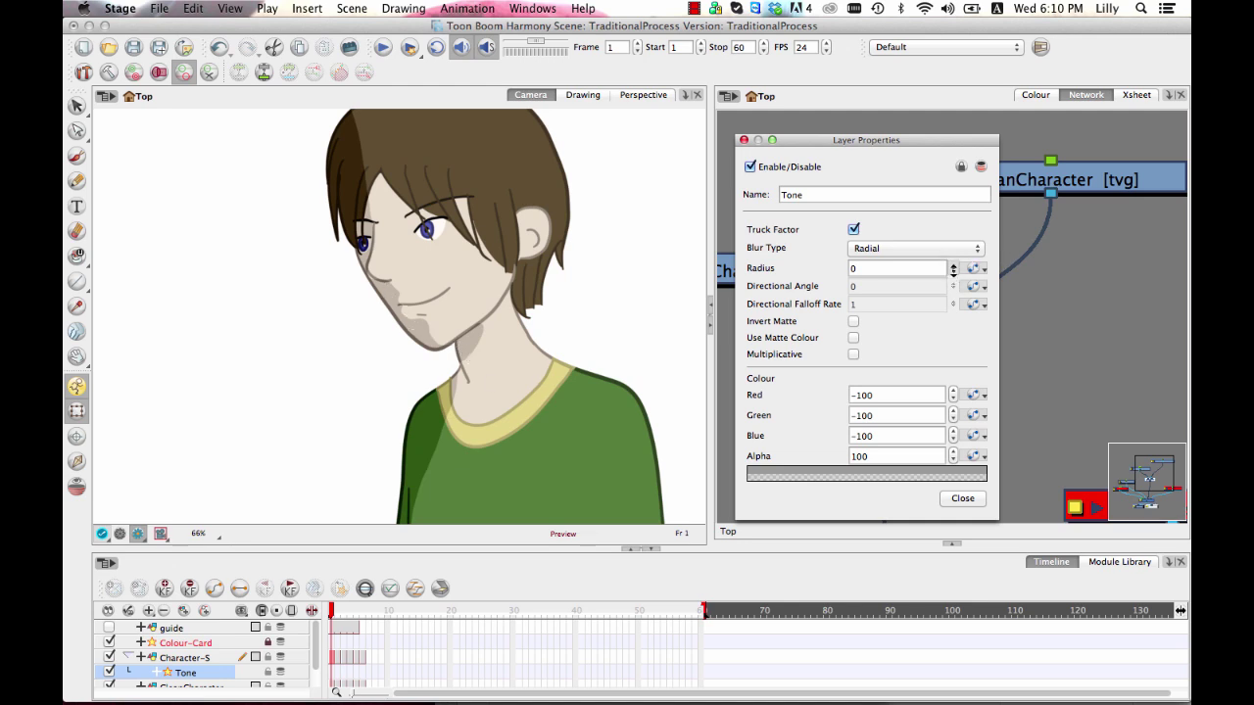
pyautogui.moveTo(953, 203); pyautogui.dragTo(955, 188)
pyautogui.moveTo(953, 269); pyautogui.dragTo(956, 205)
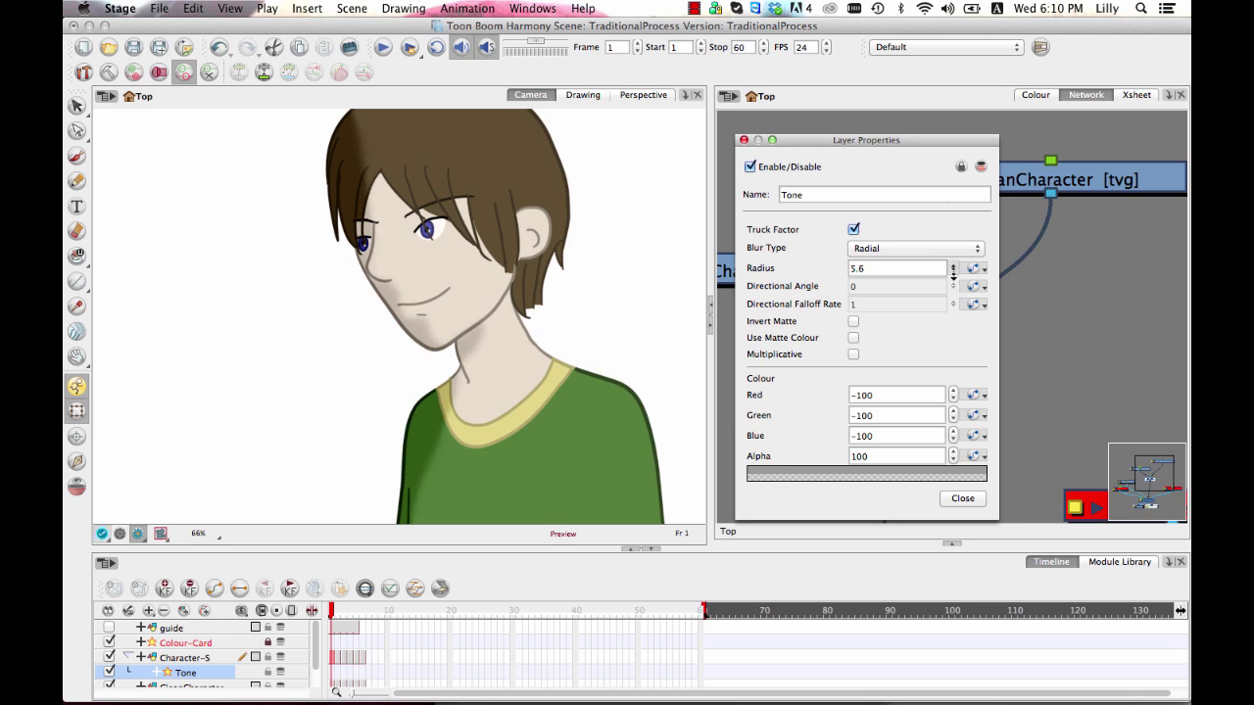
pyautogui.moveTo(953, 275); pyautogui.dragTo(956, 303)
# Step: Try several tints for the Tone colour and settle on a reddish brown with H 18, S 20 and V 61
pyautogui.click(868, 476)
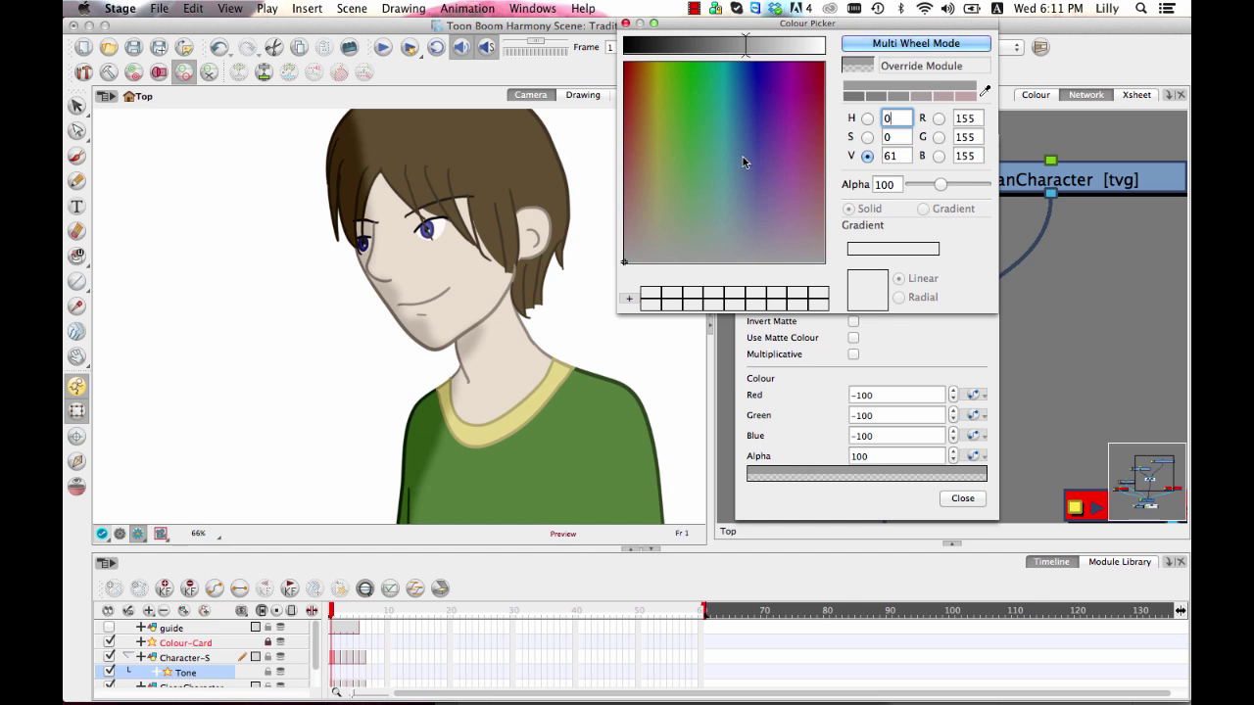
pyautogui.click(744, 231)
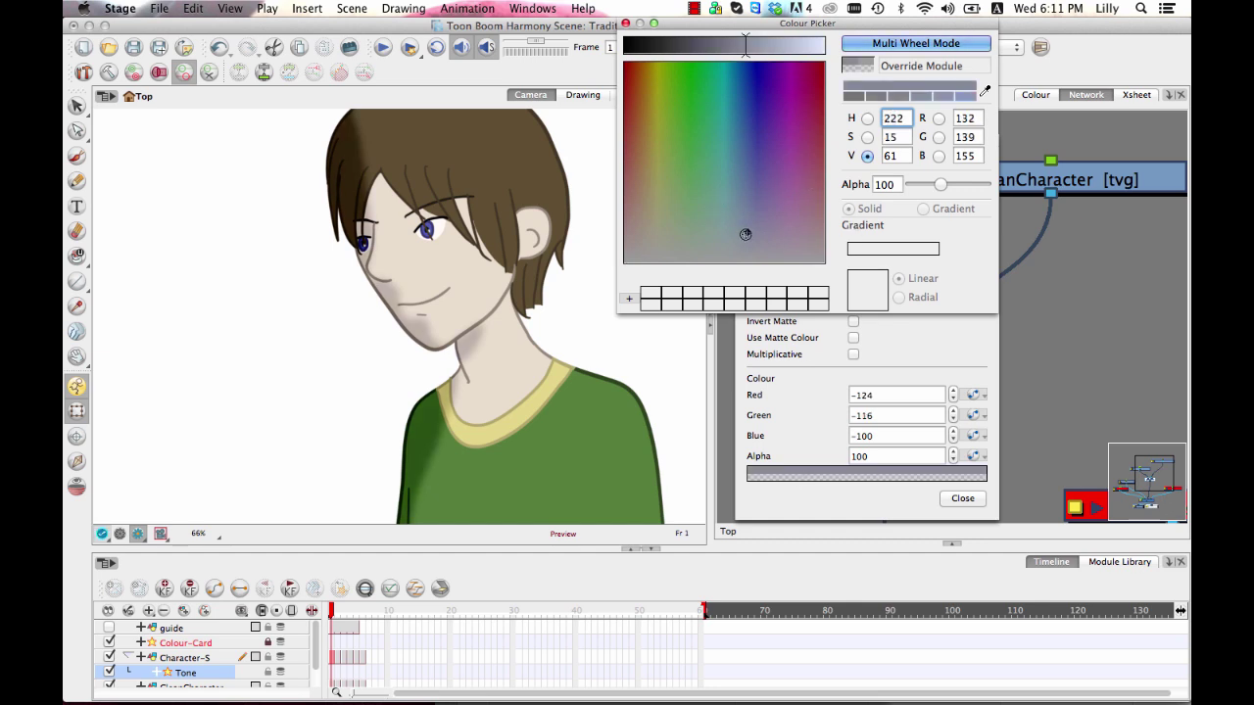
pyautogui.click(642, 223)
pyautogui.click(674, 226)
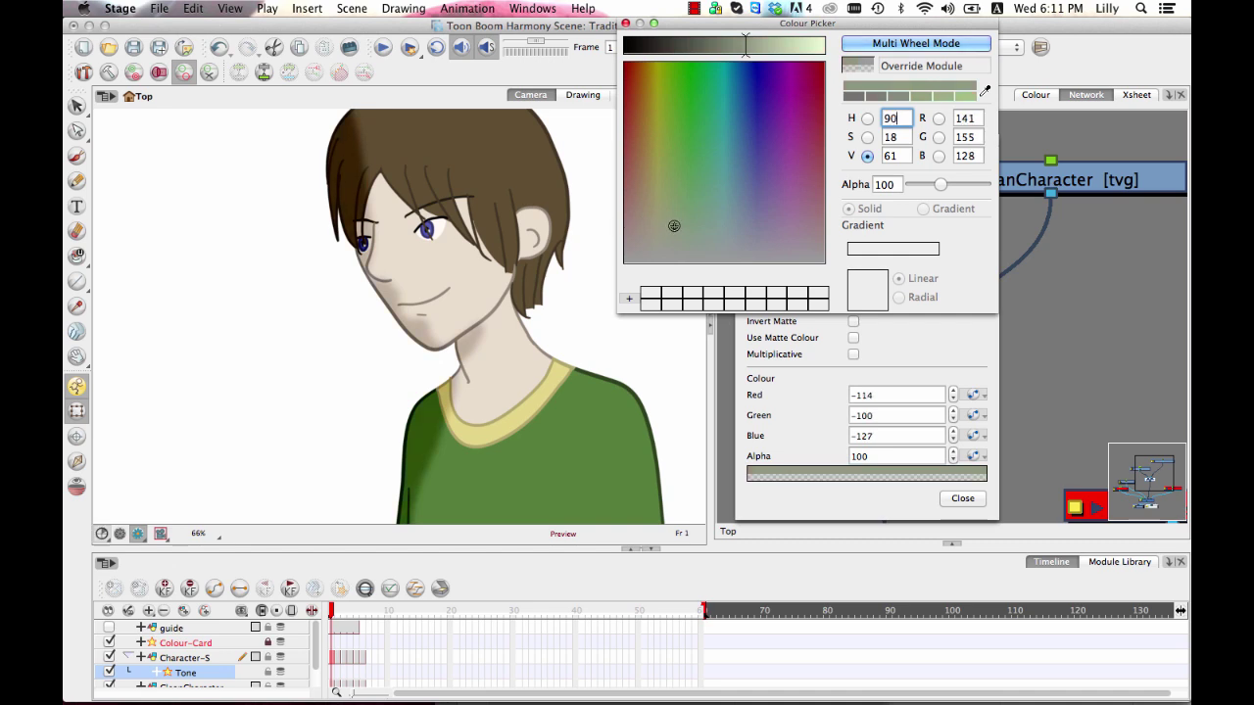
pyautogui.click(635, 229)
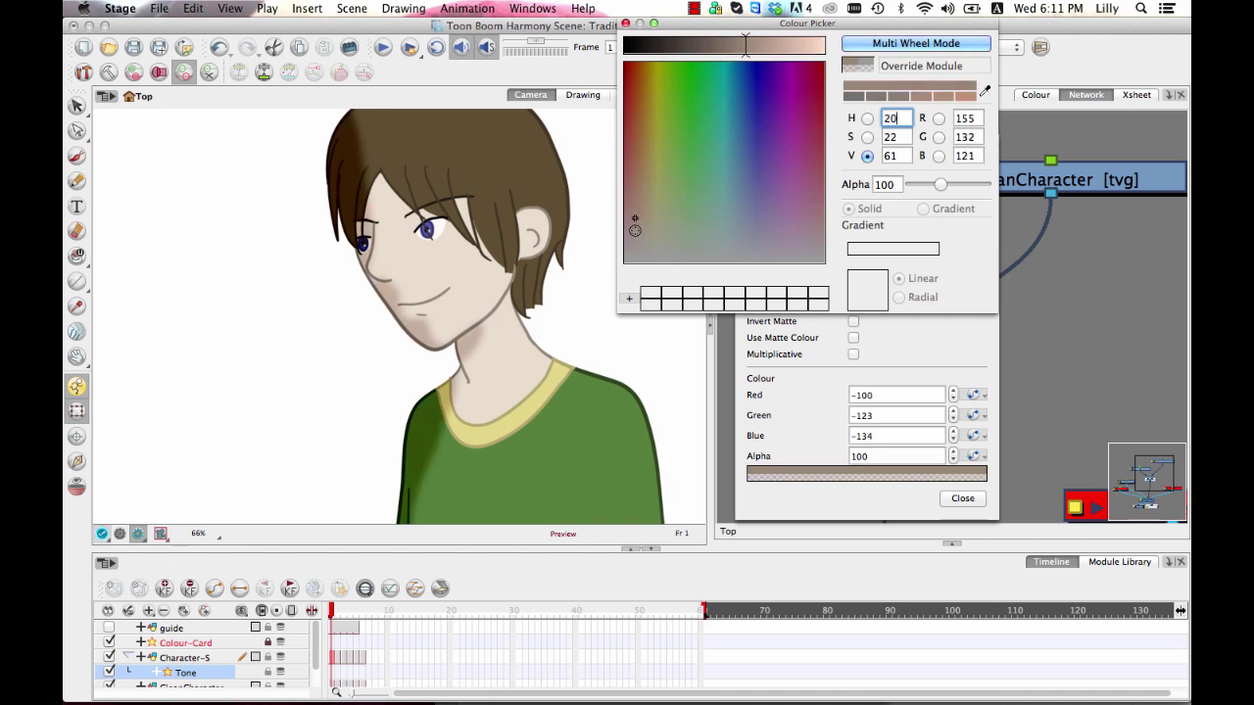
pyautogui.click(627, 186)
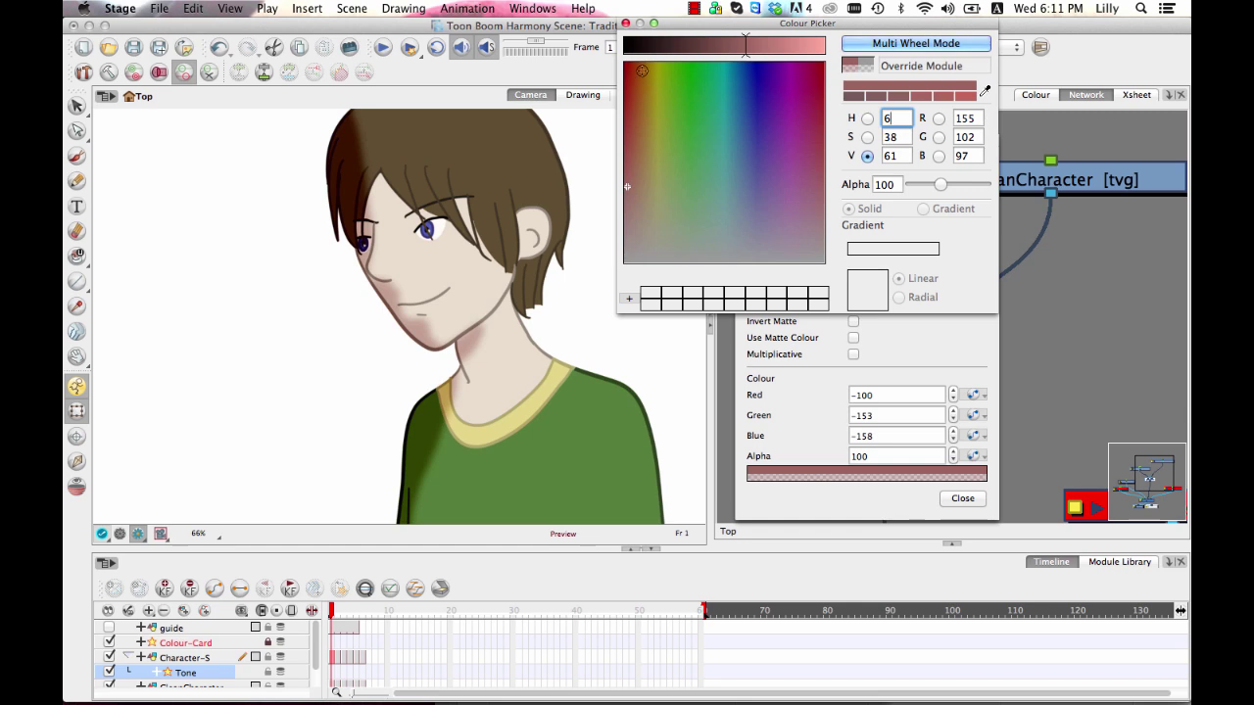
pyautogui.click(634, 221)
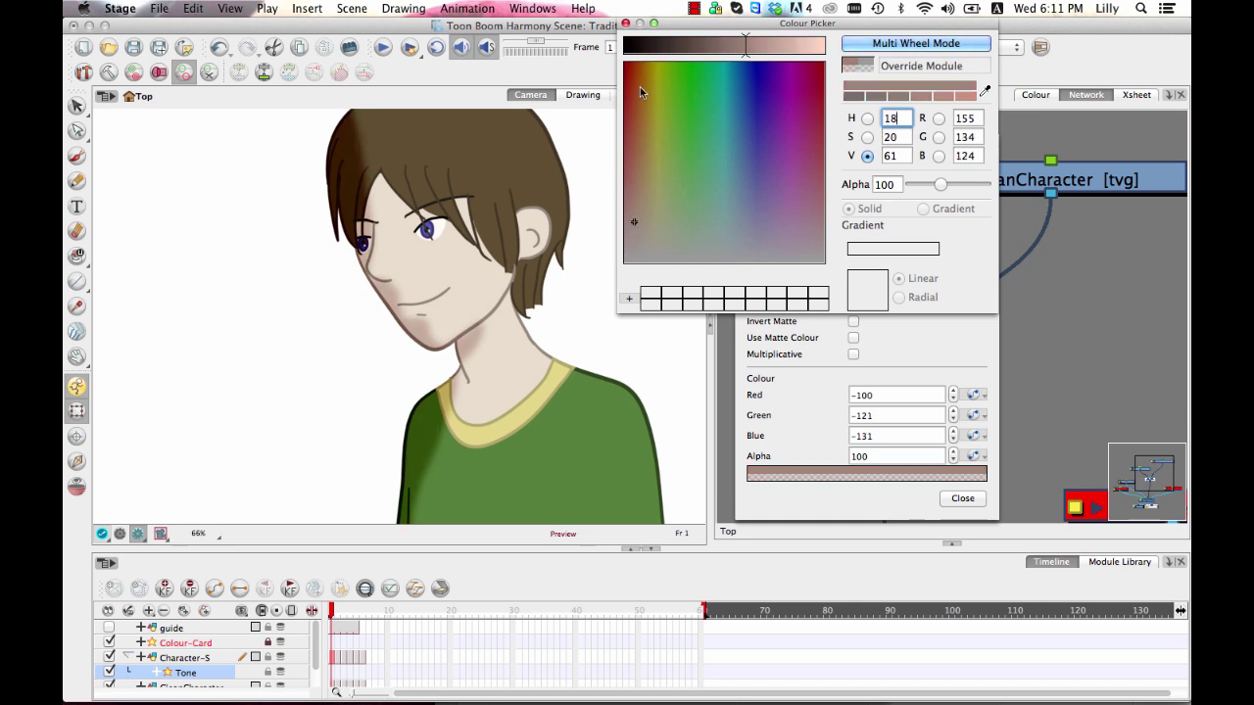
pyautogui.click(626, 22)
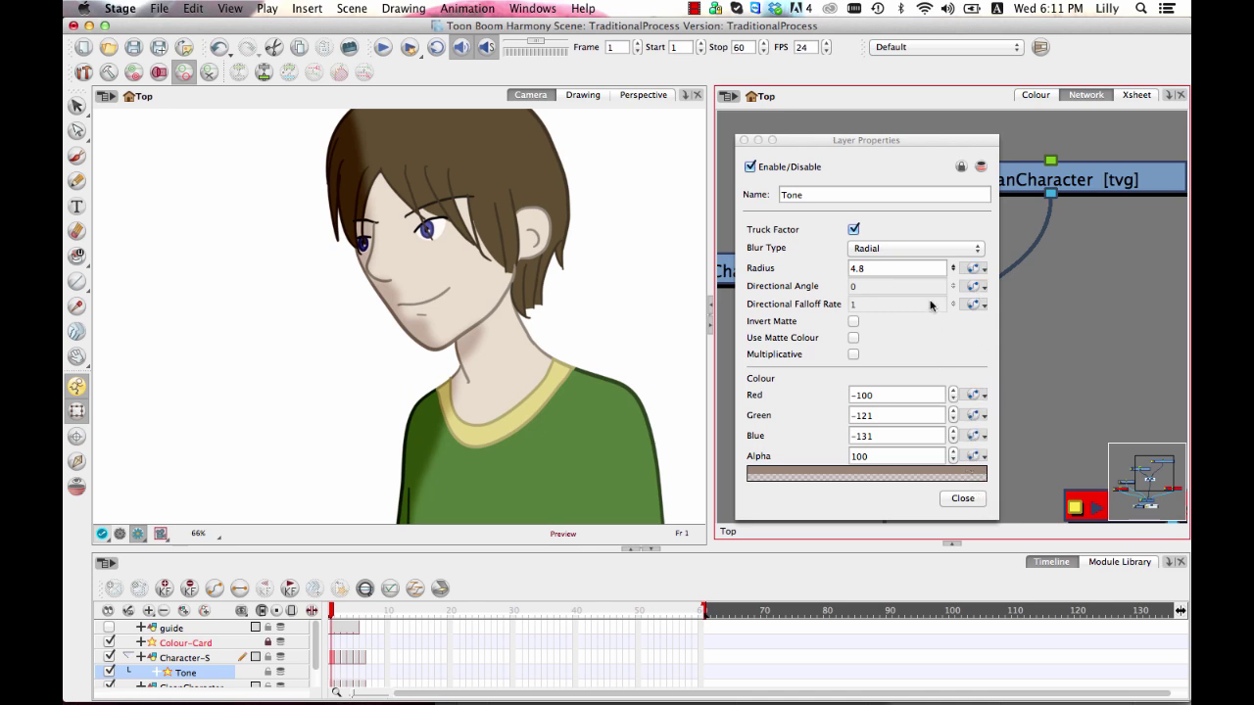
# Step: Turn on Invert Matte for the Tone and close its layer properties
pyautogui.click(853, 323)
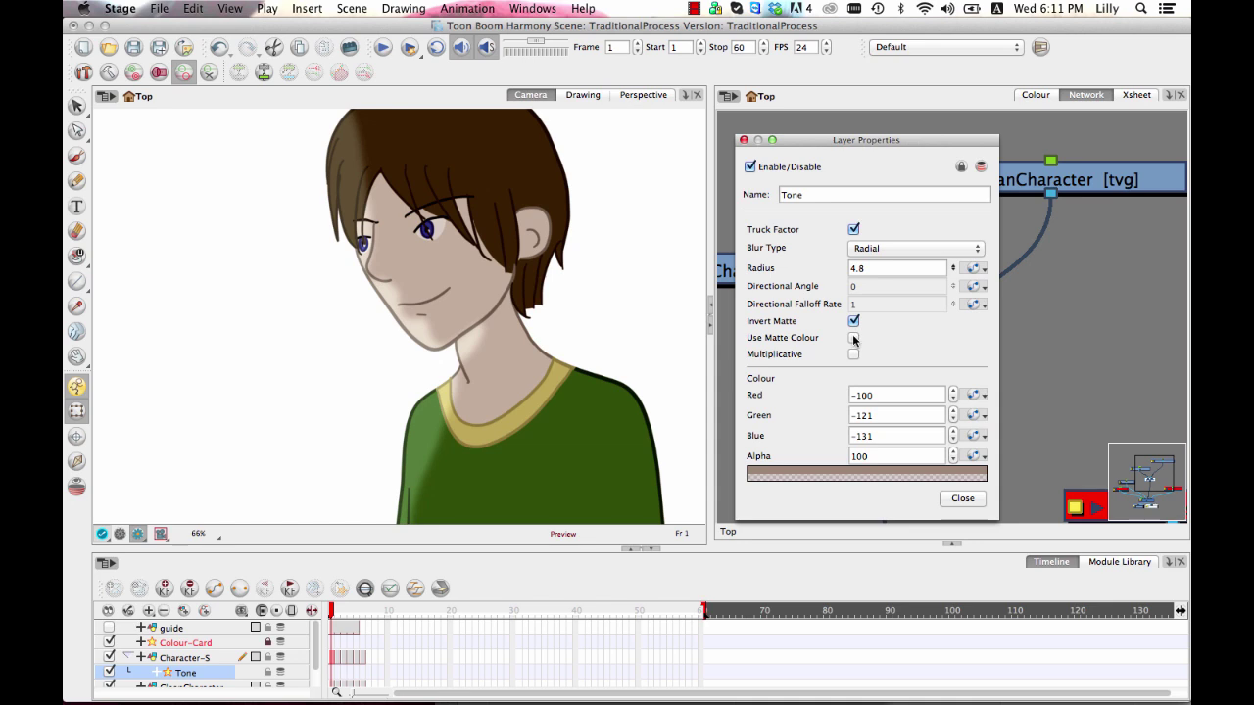
pyautogui.click(962, 499)
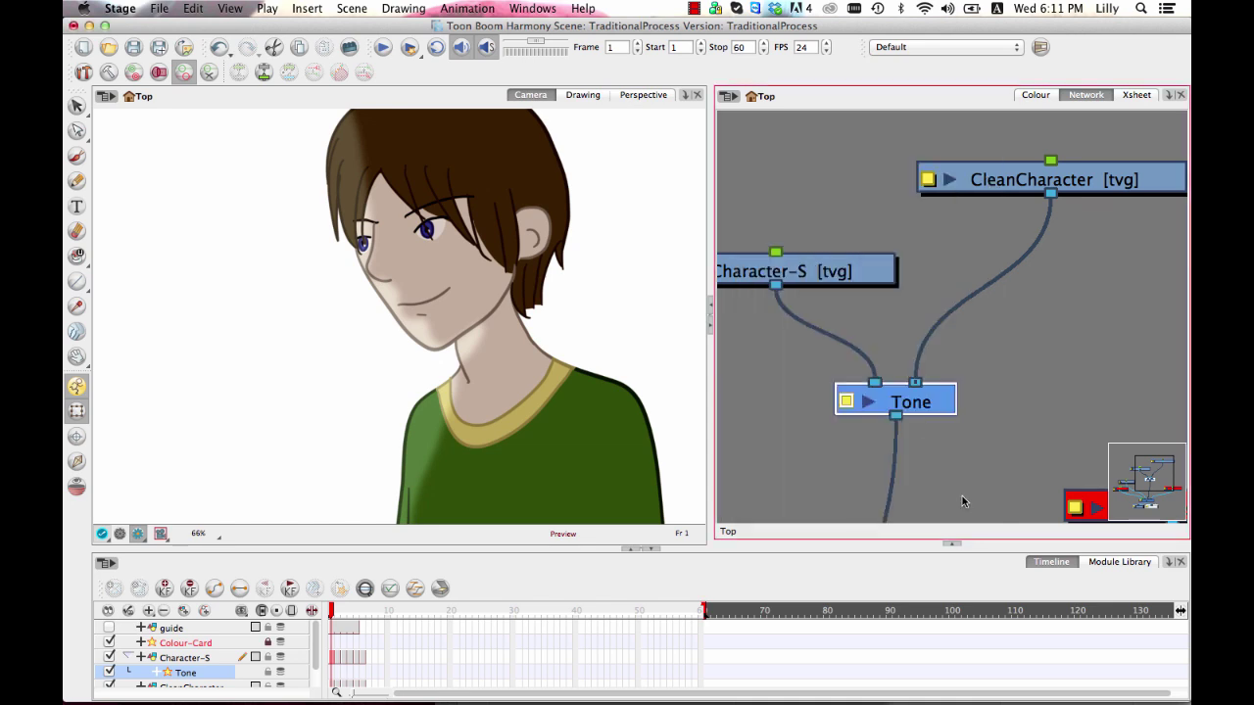
# Step: Enlarge the Timeline area to show all its layers and return the Camera view to OpenGL mode
pyautogui.press('1')
pyautogui.press('1')
pyautogui.moveTo(551, 320); pyautogui.dragTo(499, 369)
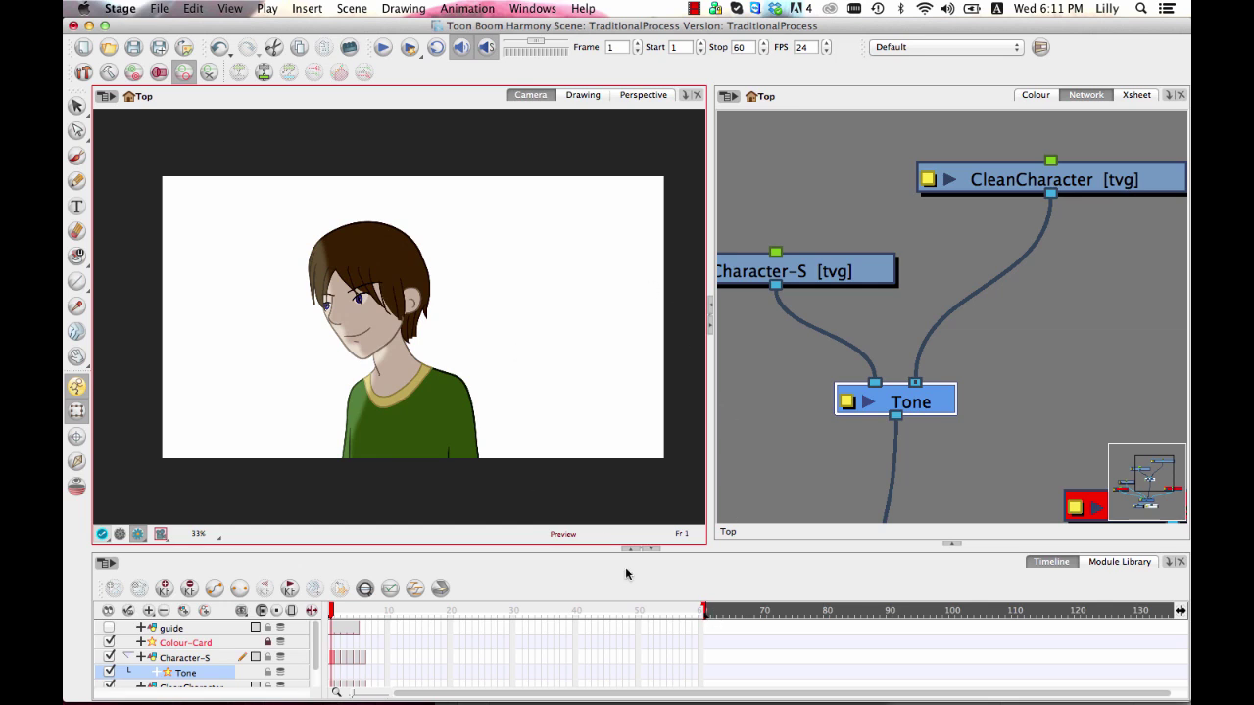
pyautogui.moveTo(437, 546); pyautogui.dragTo(437, 512)
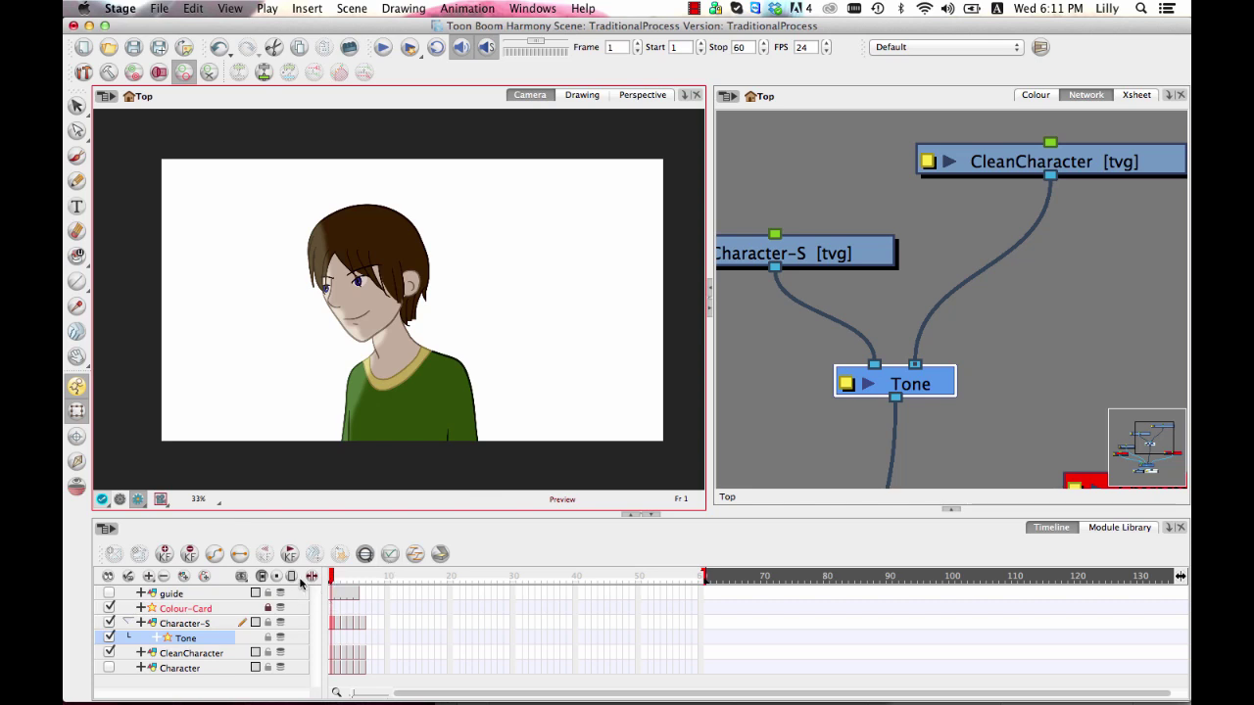
pyautogui.click(120, 500)
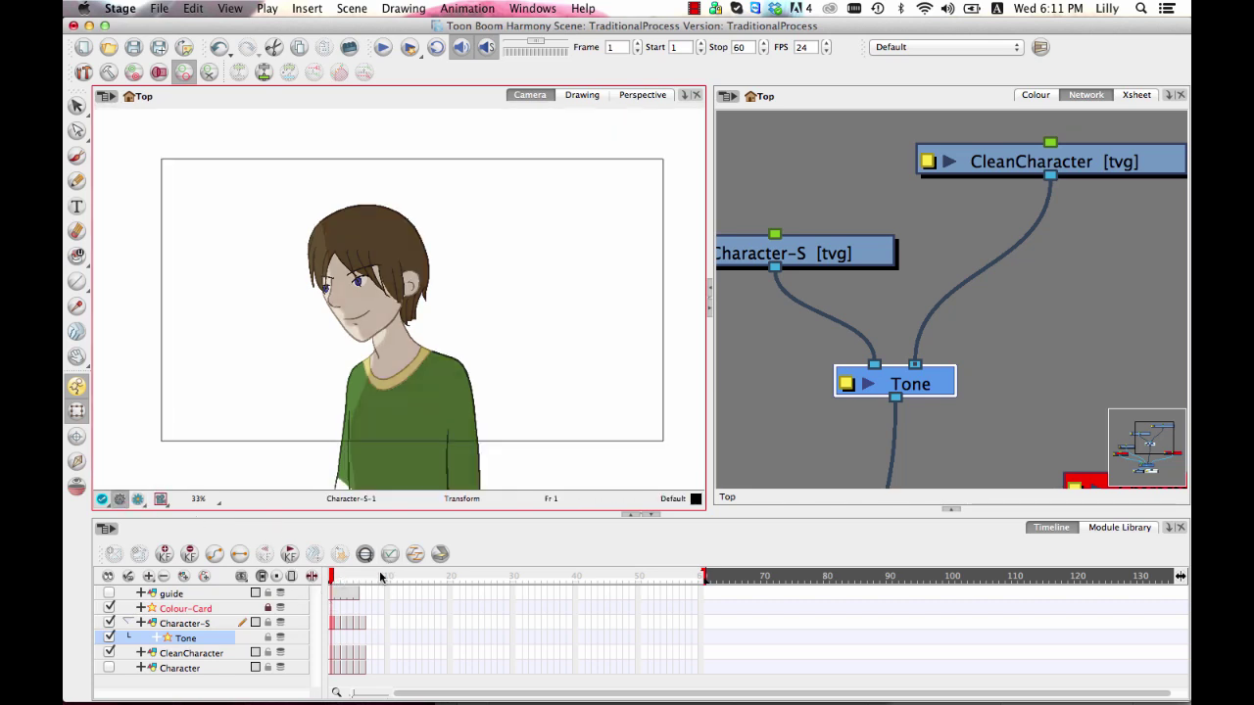
# Step: Set the playback stop to frame 6, turn on looping and play the shaded animation
pyautogui.moveTo(349, 577)
pyautogui.mouseDown()
pyautogui.moveTo(331, 578)
pyautogui.moveTo(363, 579)
pyautogui.mouseUp()
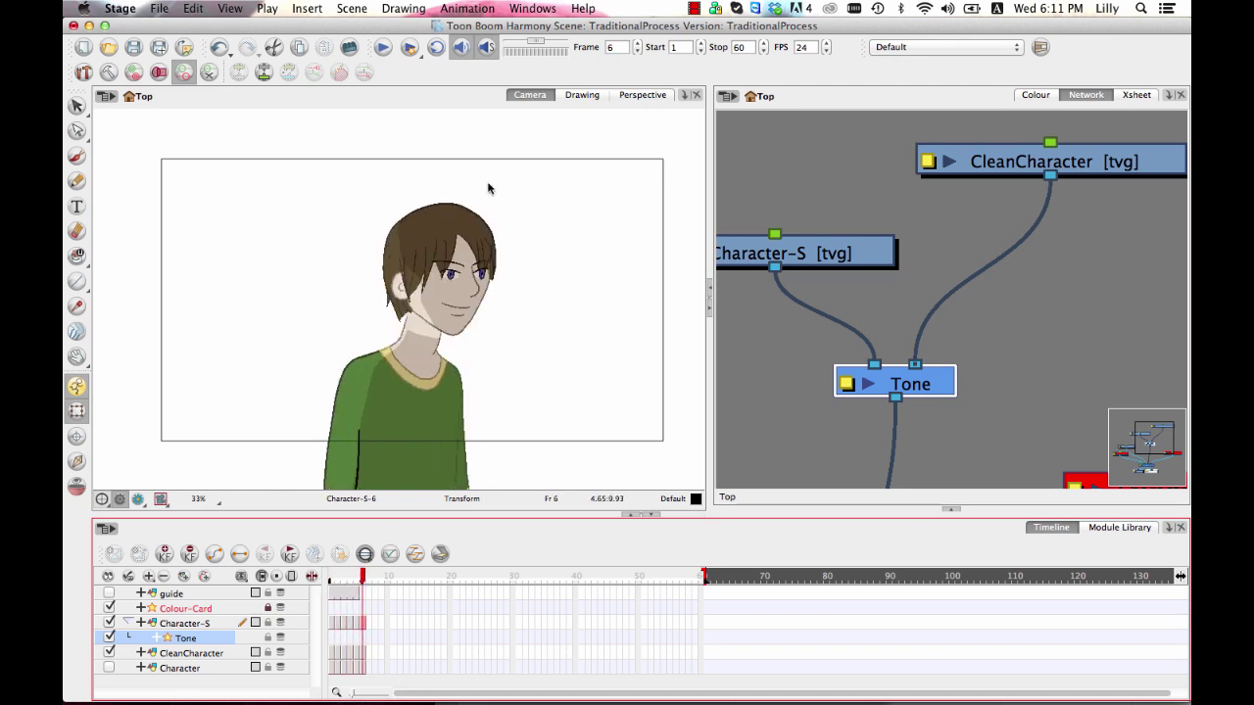
pyautogui.click(720, 50)
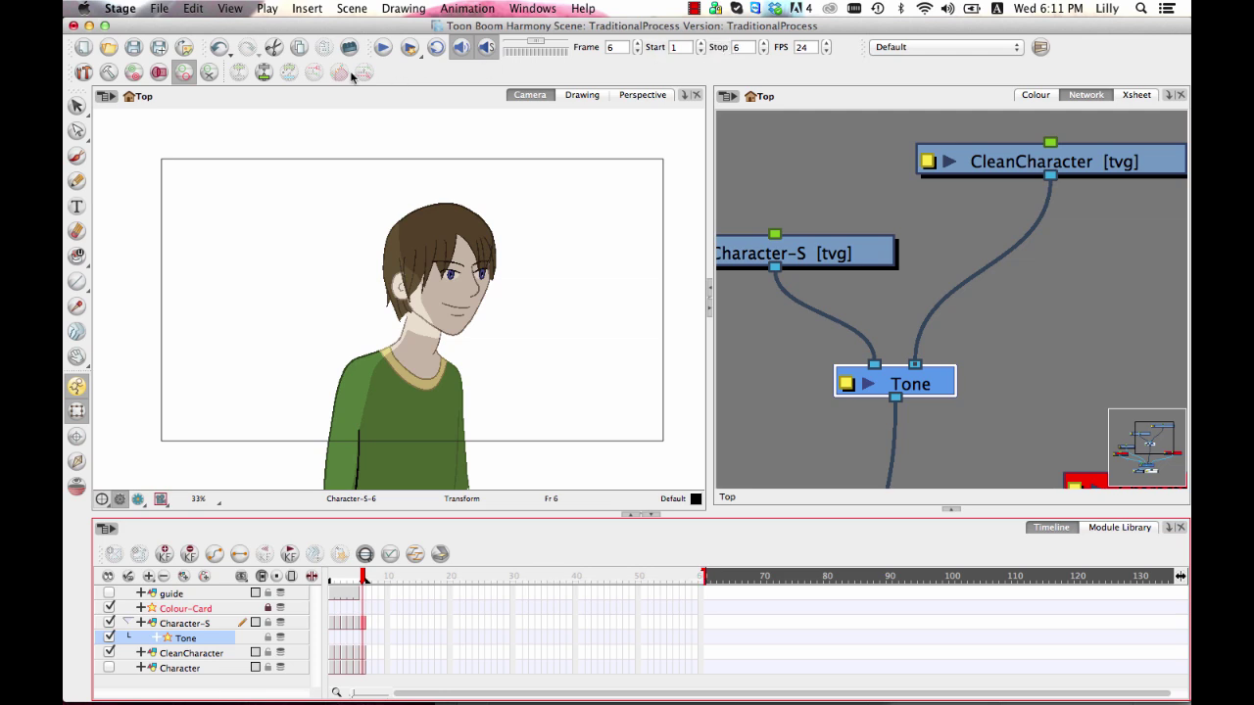
pyautogui.click(435, 50)
pyautogui.click(384, 49)
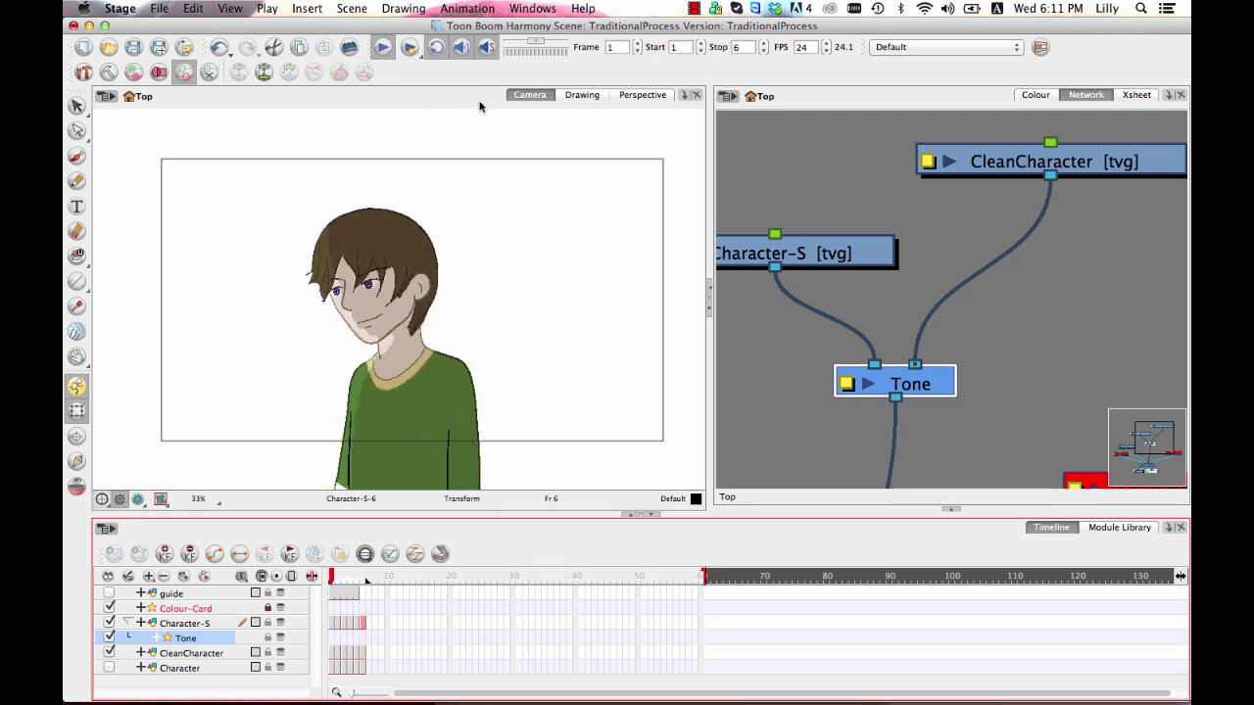
# Step: Stop the playback and set the exposure of all six drawings on the Character-S, CleanCharacter and Character layers to 3
pyautogui.click(385, 53)
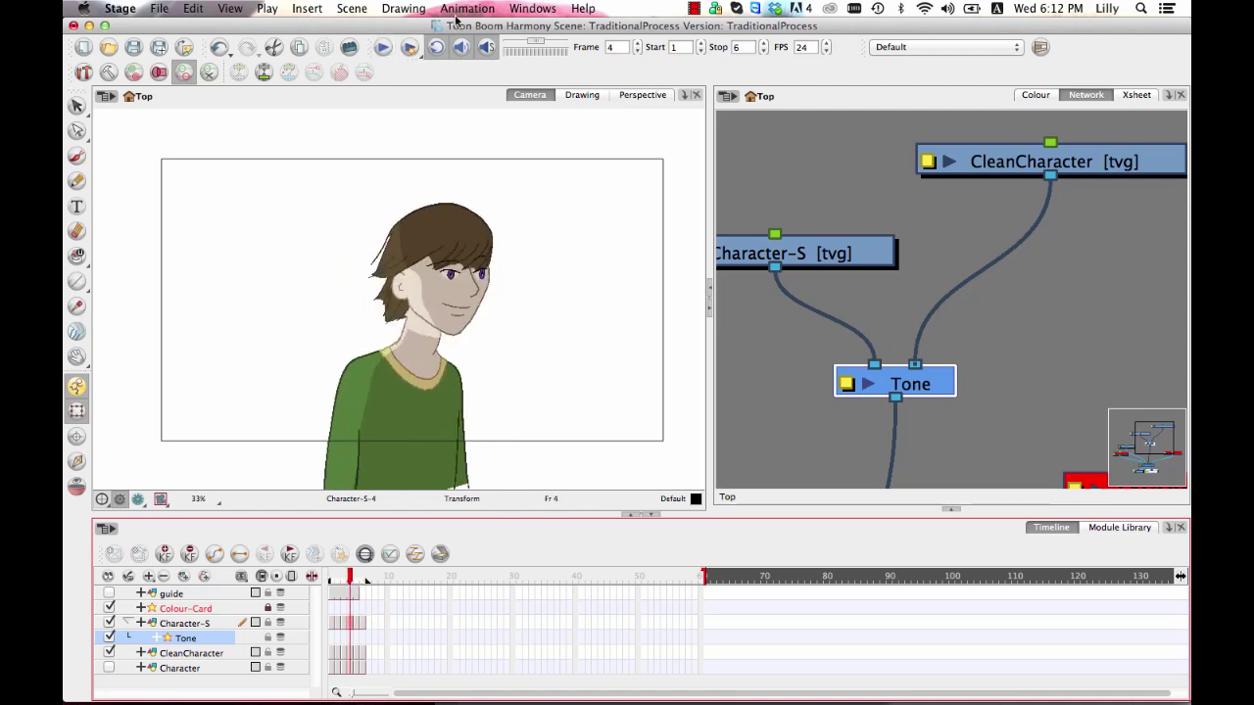
pyautogui.moveTo(348, 577); pyautogui.dragTo(324, 580)
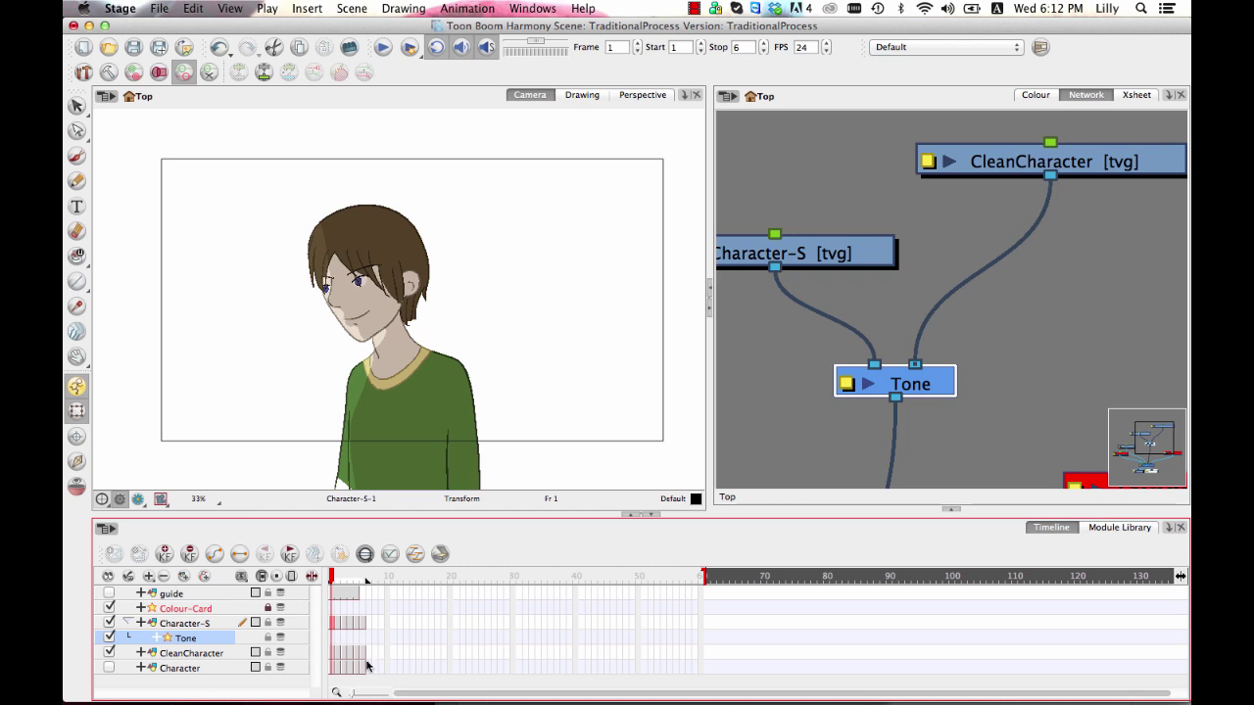
pyautogui.moveTo(363, 668); pyautogui.dragTo(329, 616)
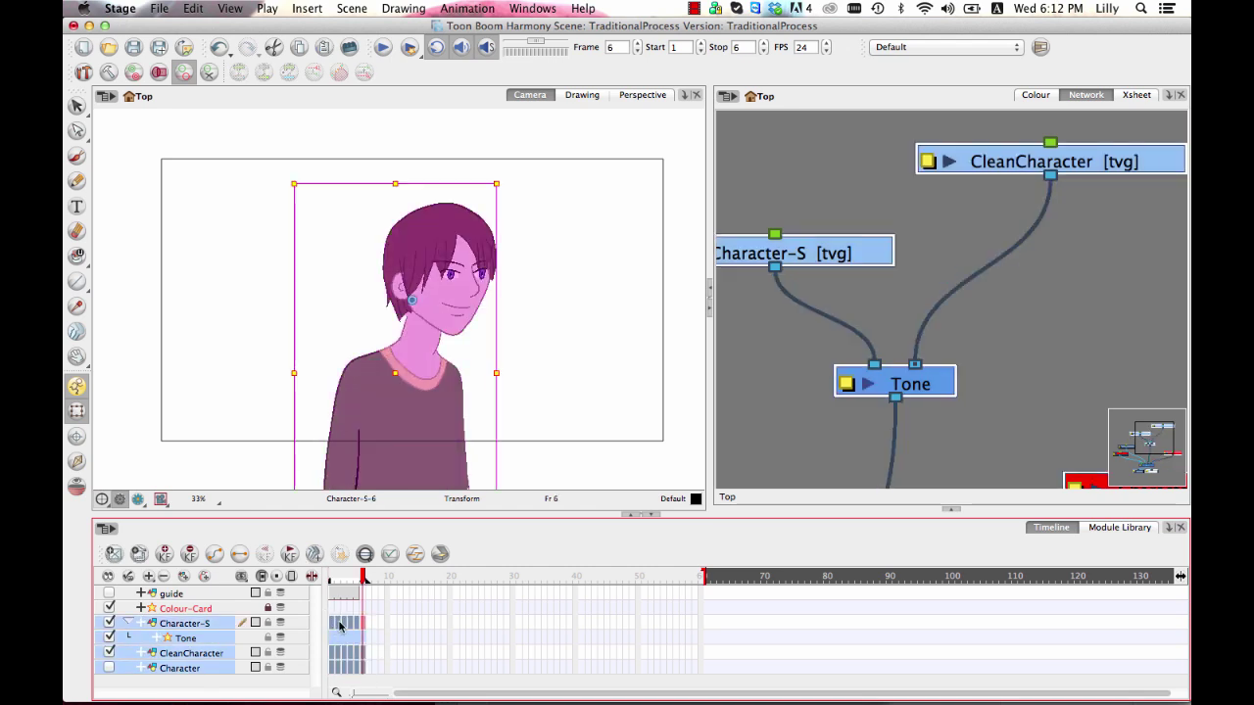
pyautogui.rightClick(341, 627)
pyautogui.moveTo(493, 377)
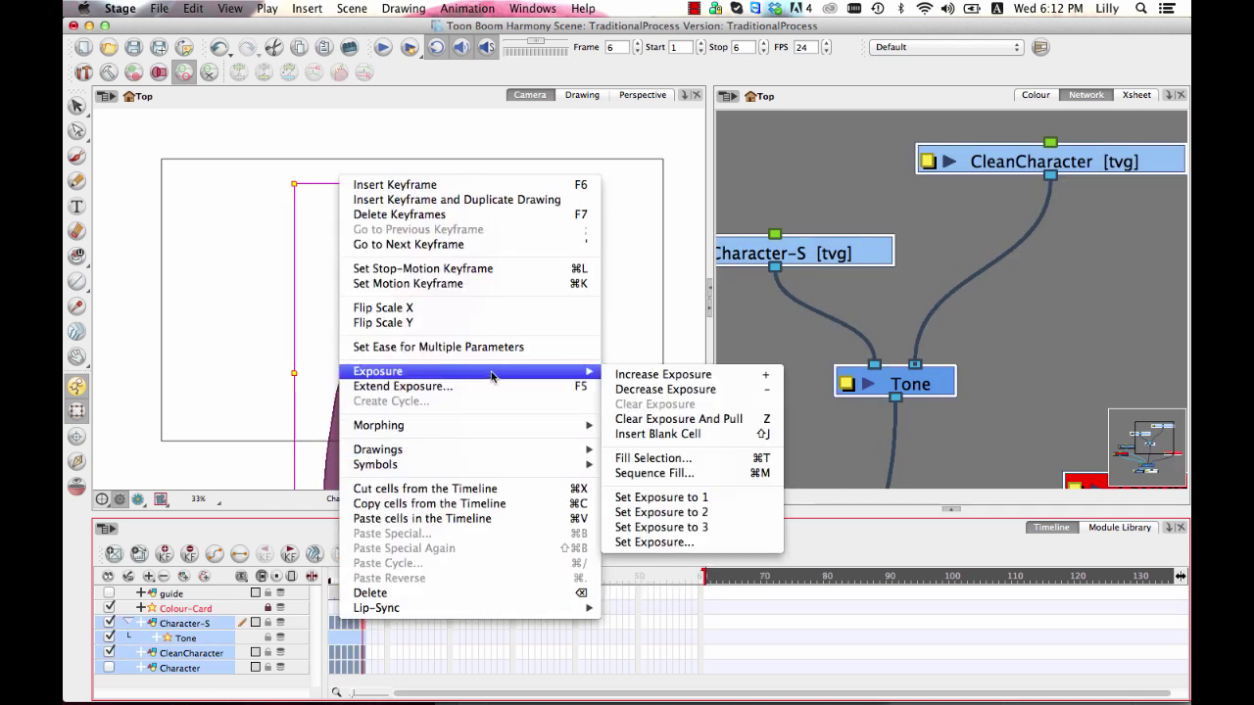
pyautogui.click(713, 529)
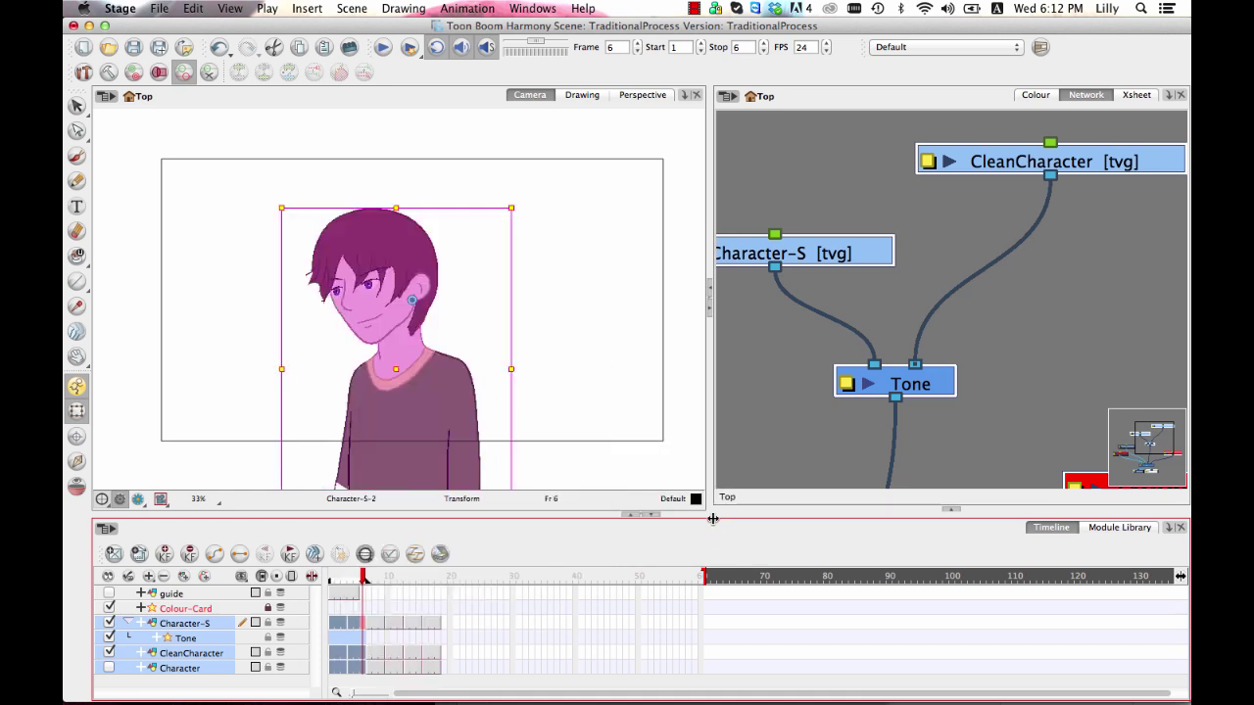
pyautogui.click(774, 397)
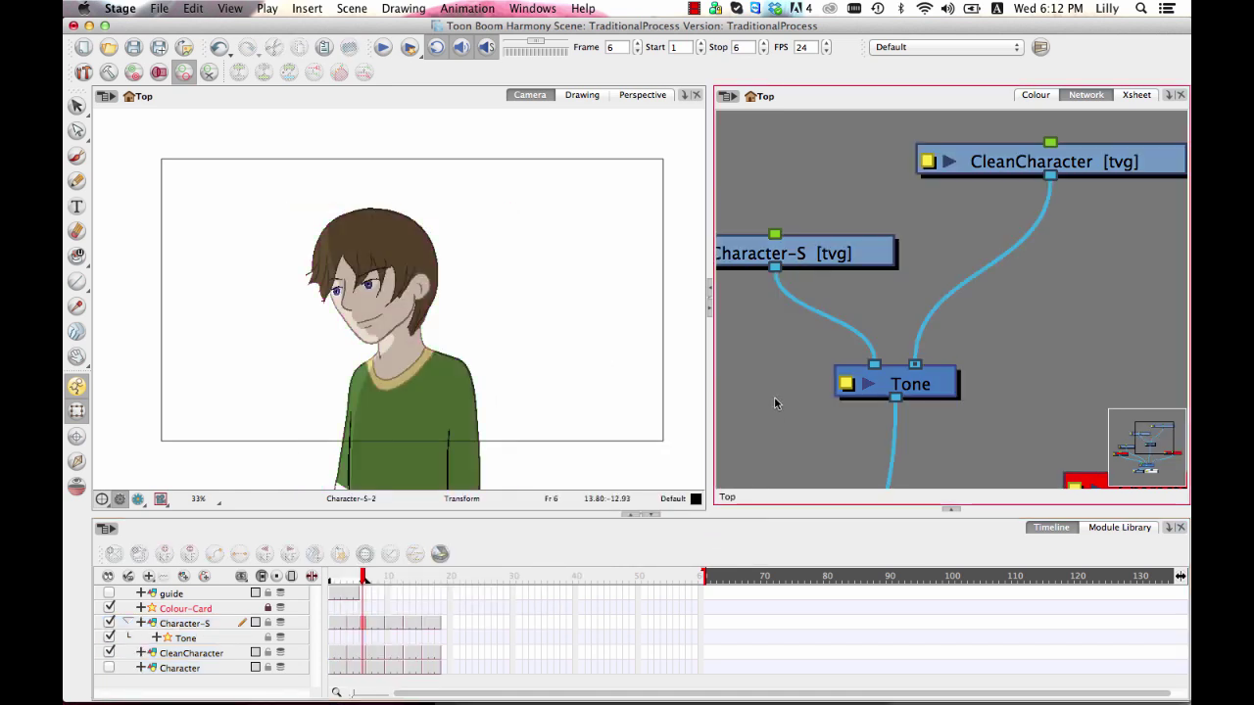
# Step: Set the playback stop to frame 18 and play the retimed animation in a loop, ending with playback stopped
pyautogui.click(438, 578)
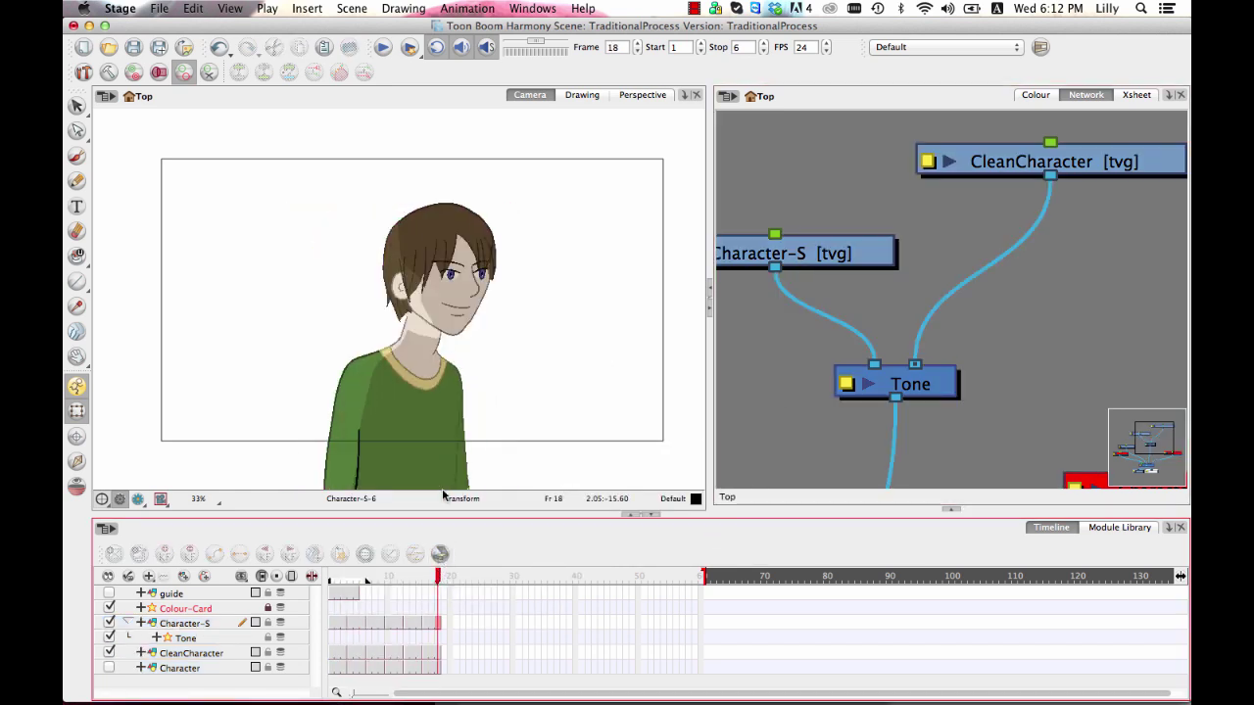
pyautogui.click(719, 48)
pyautogui.click(383, 47)
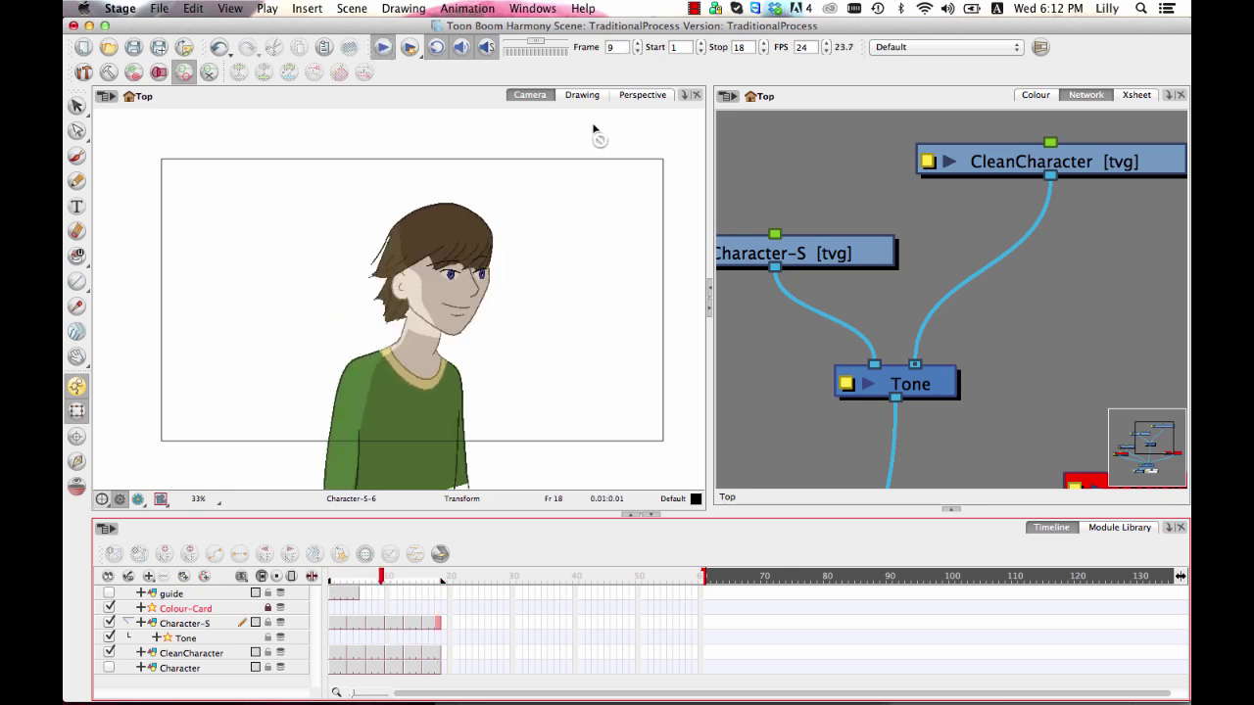
pyautogui.click(383, 48)
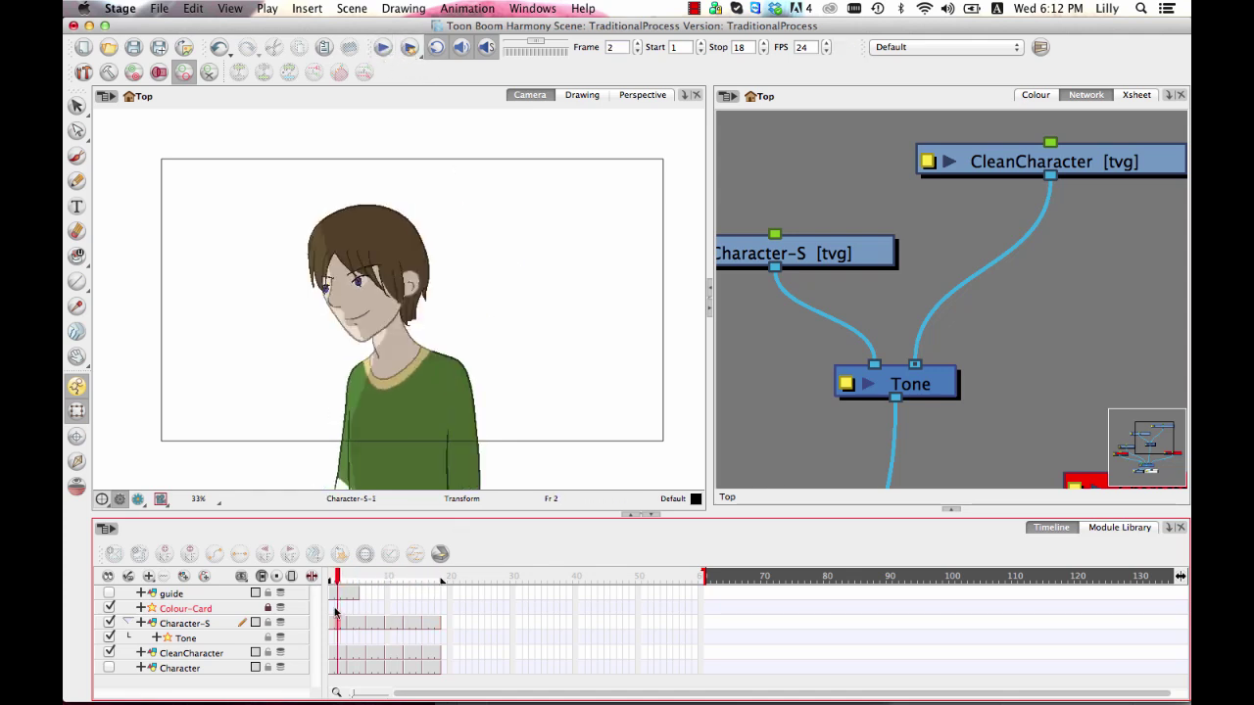
# Step: Select all drawing cells from Character-S down to Character and set their exposure to 2
pyautogui.moveTo(438, 669); pyautogui.dragTo(336, 629)
pyautogui.click(475, 652)
pyautogui.moveTo(438, 668); pyautogui.dragTo(345, 619)
pyautogui.rightClick(340, 625)
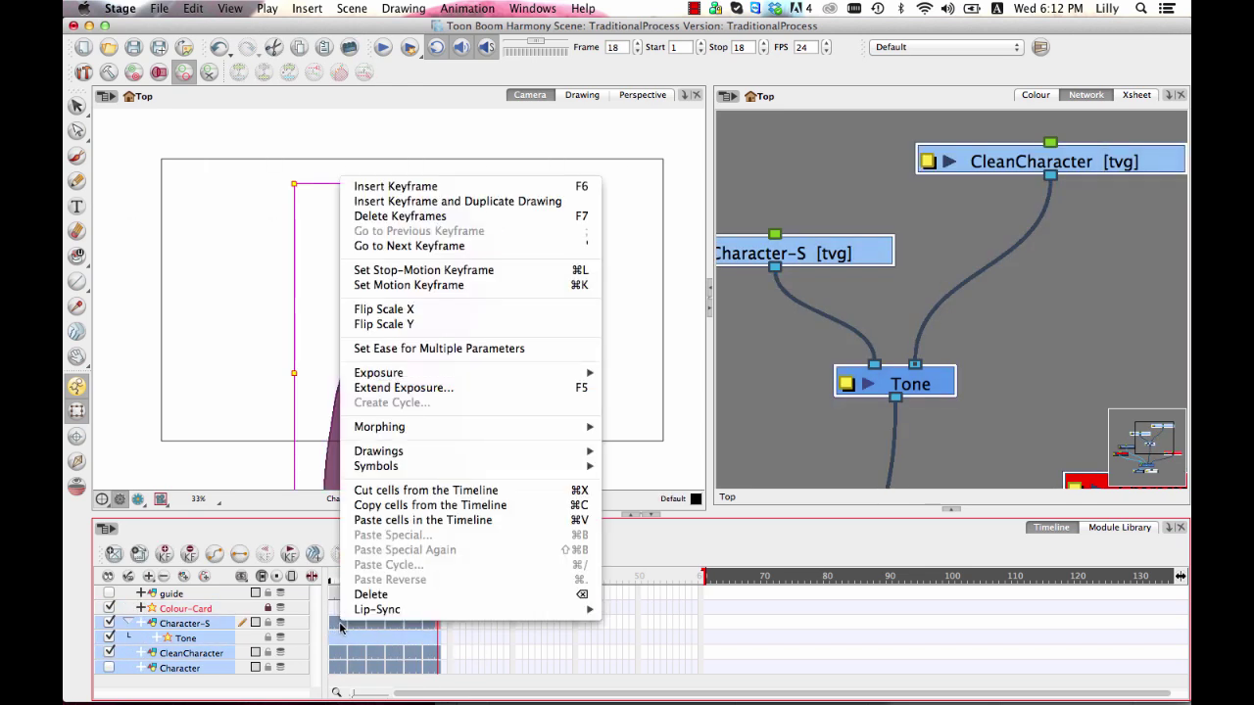
pyautogui.moveTo(477, 373)
pyautogui.click(703, 516)
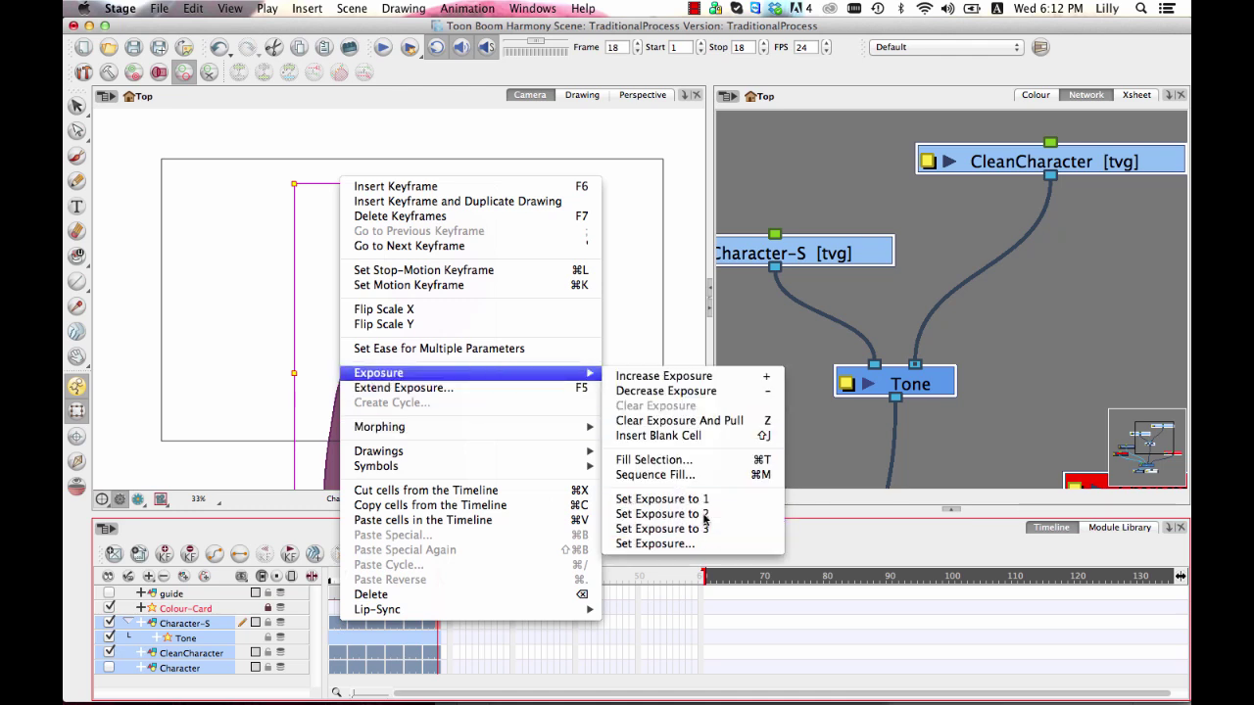
pyautogui.click(386, 576)
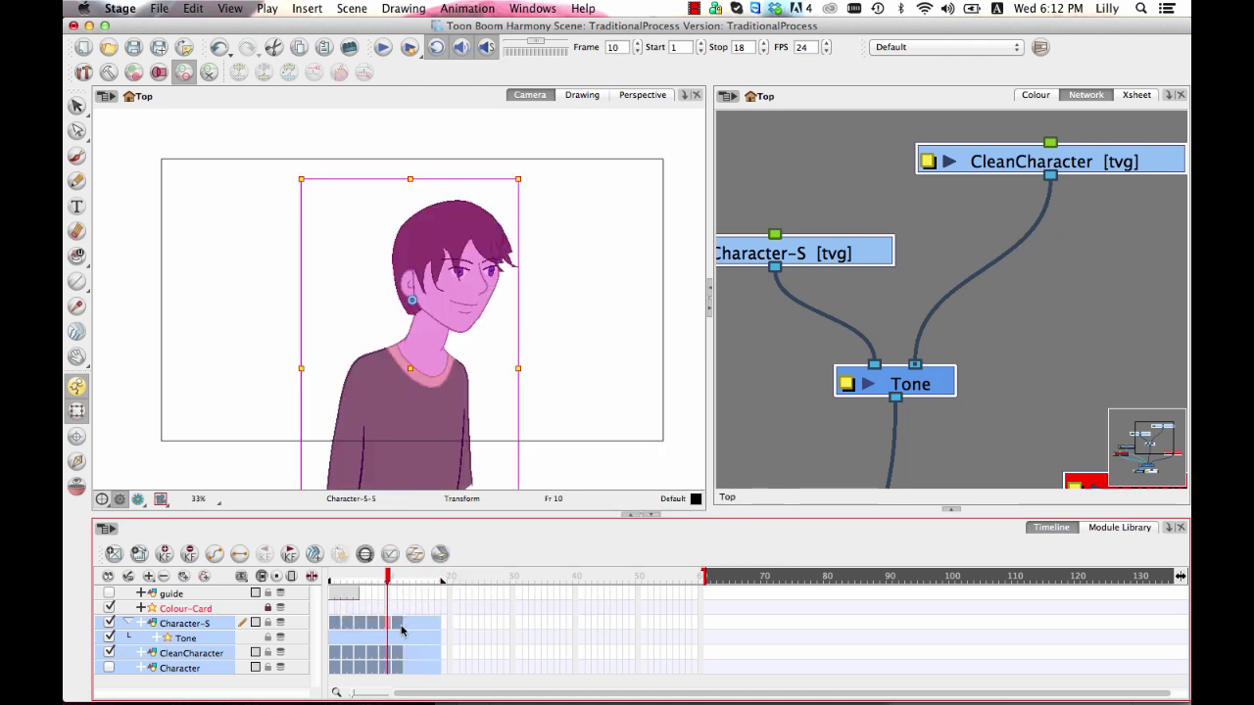
pyautogui.click(401, 628)
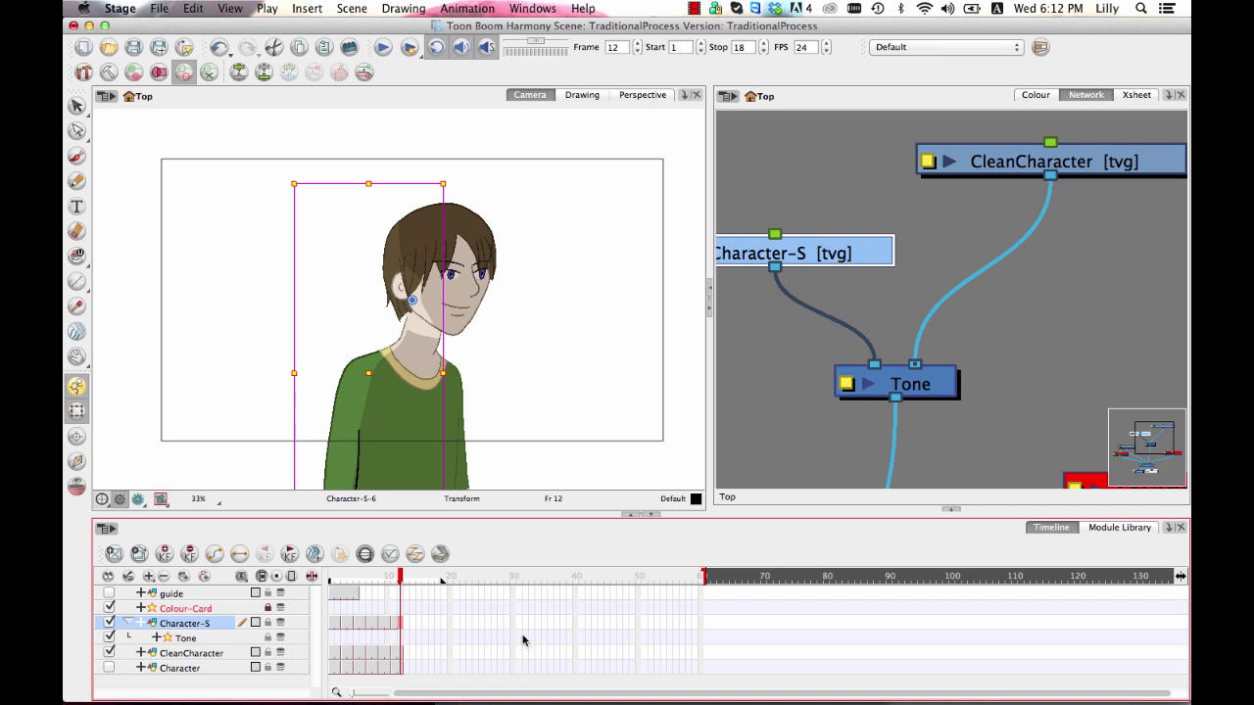
# Step: Extend the exposure of the last drawings to frame 30 on the character layers and shorten the scene to end there
pyautogui.moveTo(513, 625); pyautogui.dragTo(515, 677)
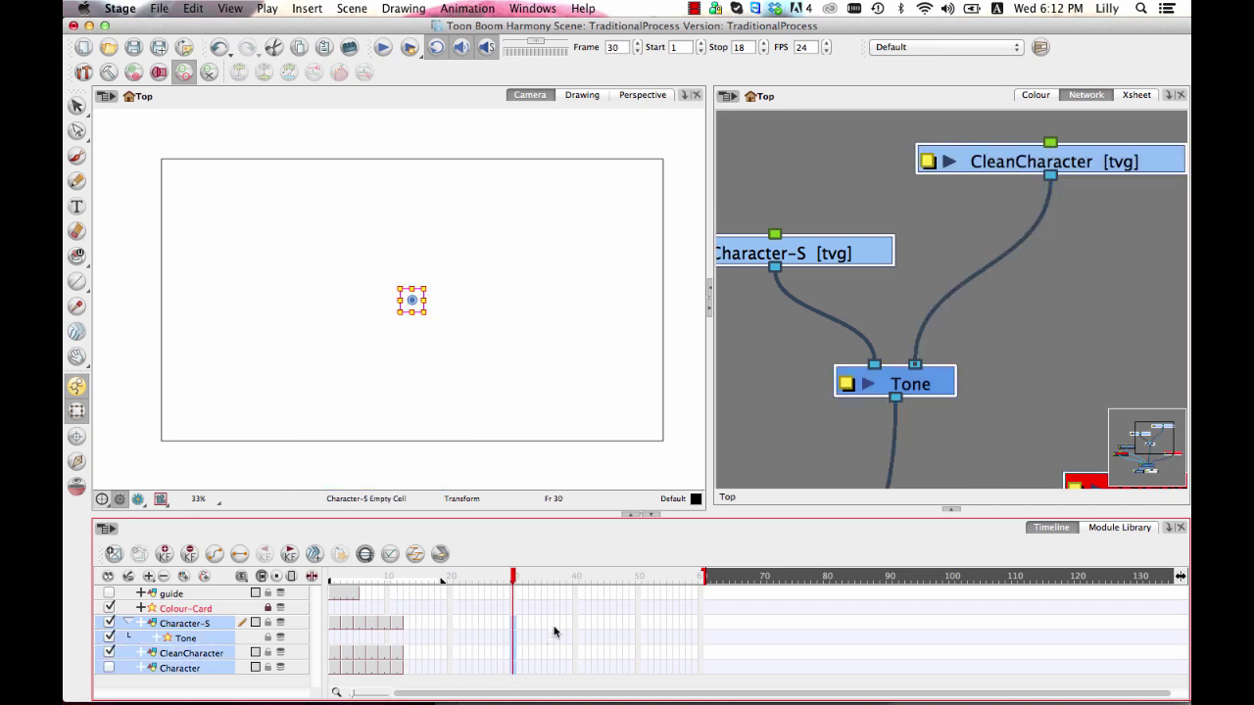
pyautogui.press('F5')
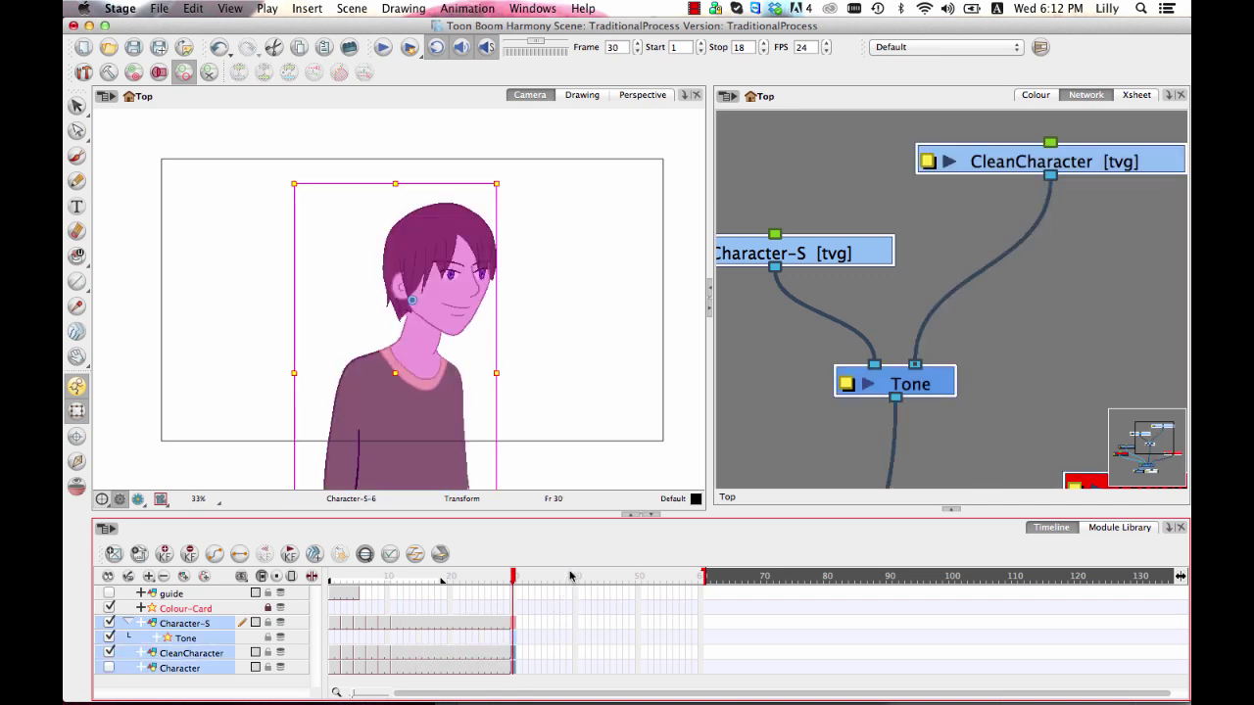
pyautogui.moveTo(703, 576); pyautogui.dragTo(520, 583)
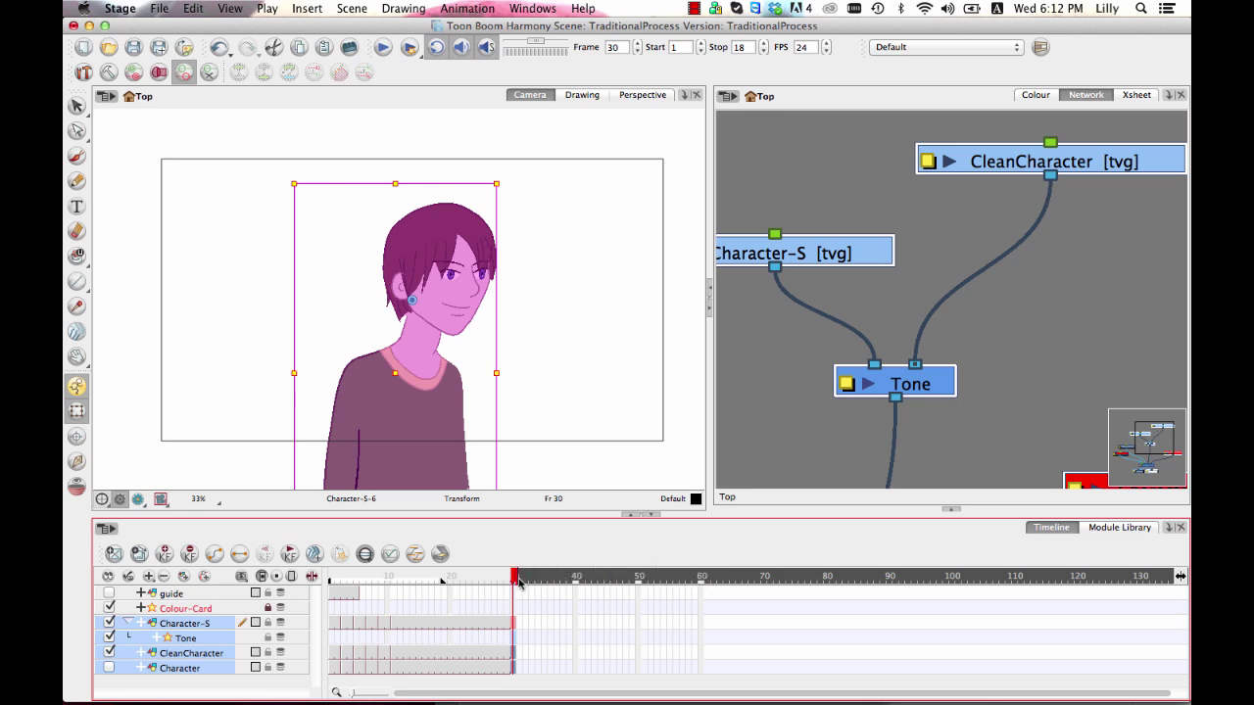
# Step: Play the retimed animation, turn off looping, and deselect all layers
pyautogui.click(384, 48)
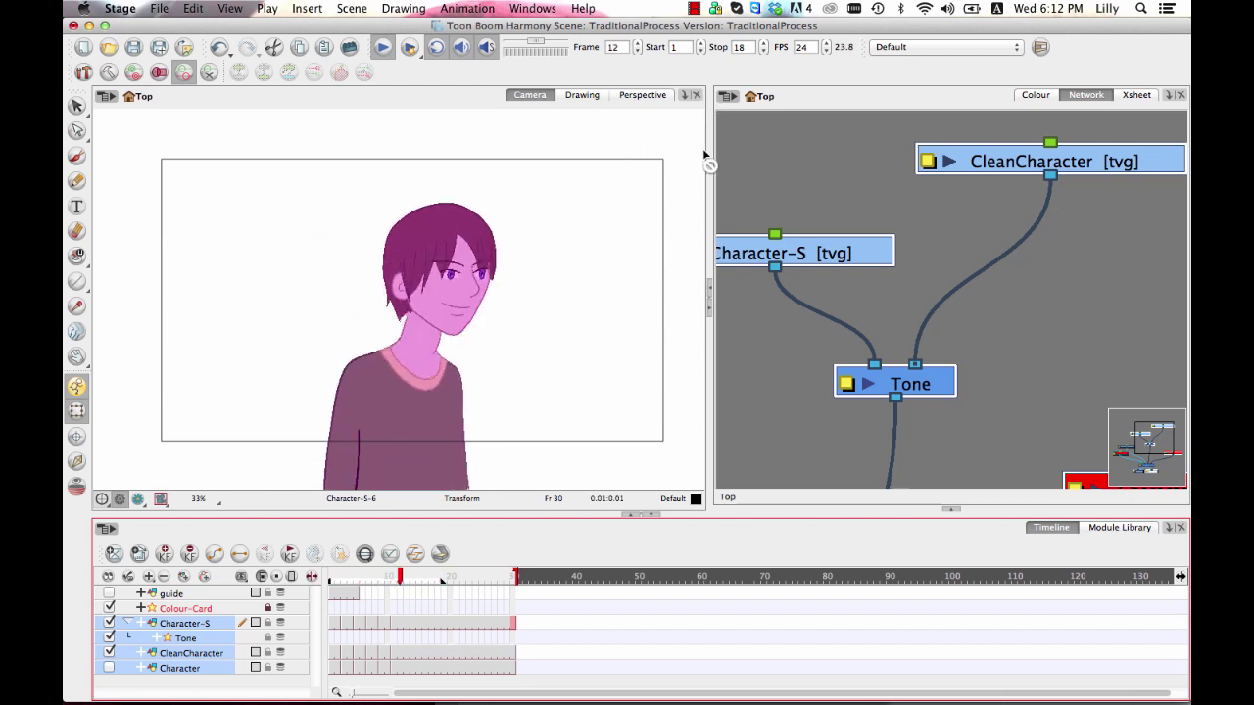
pyautogui.click(437, 47)
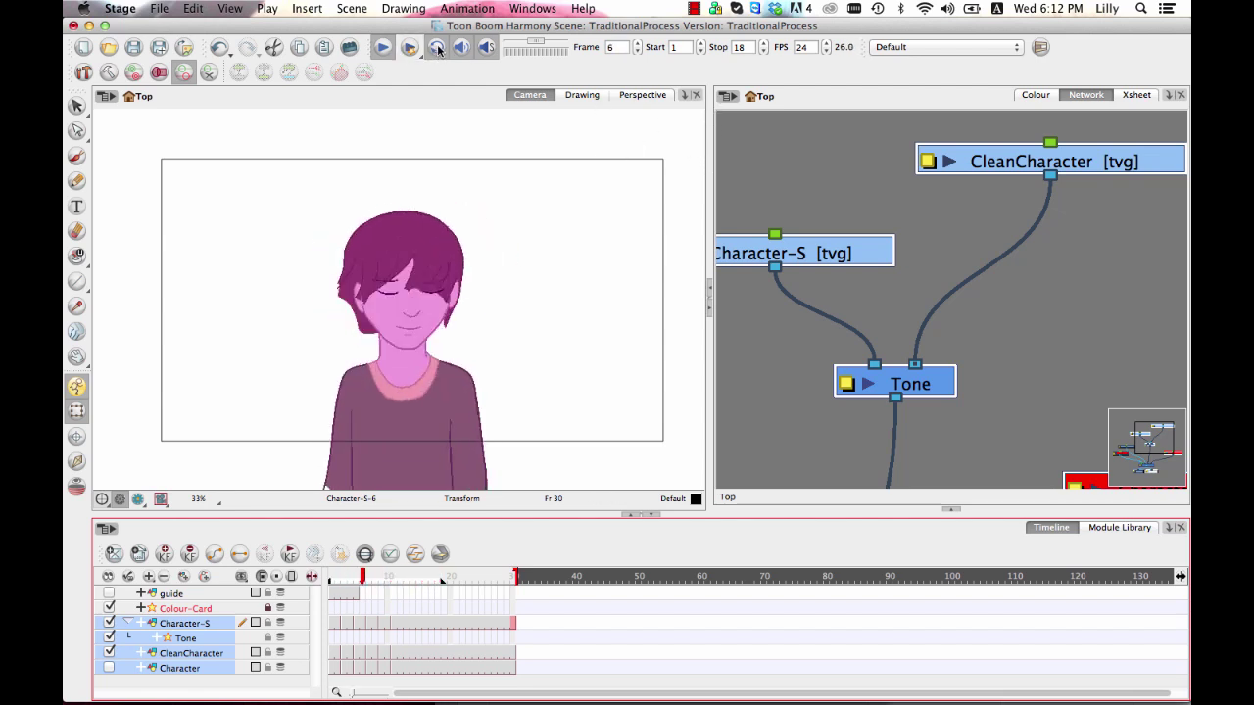
pyautogui.click(440, 49)
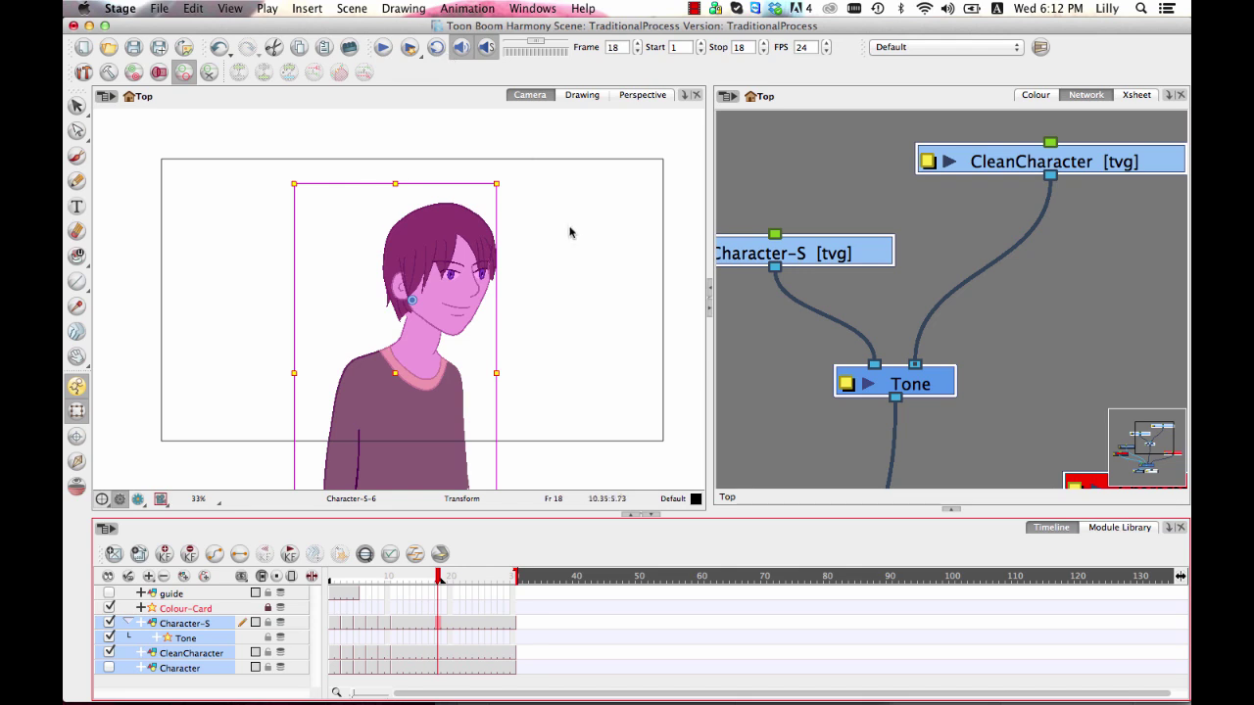
pyautogui.click(815, 171)
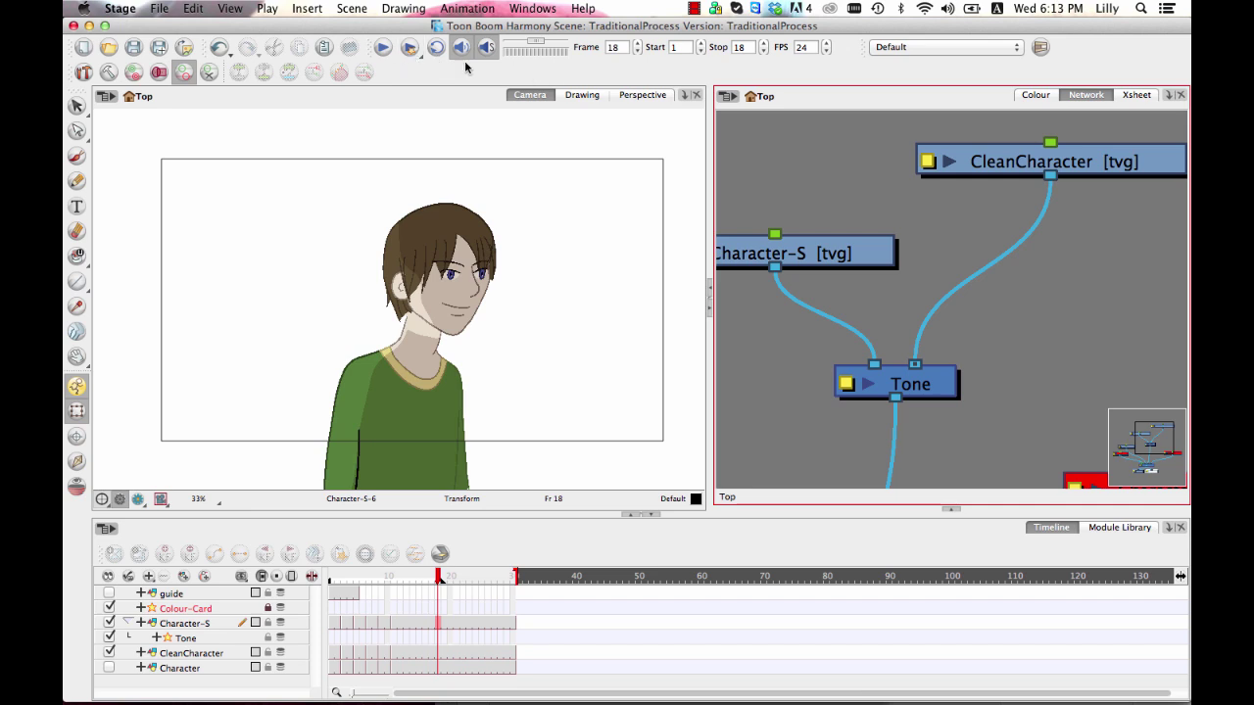
# Step: Render the scene frames for preview and play them in a loop in Toon Boom Play
pyautogui.click(409, 47)
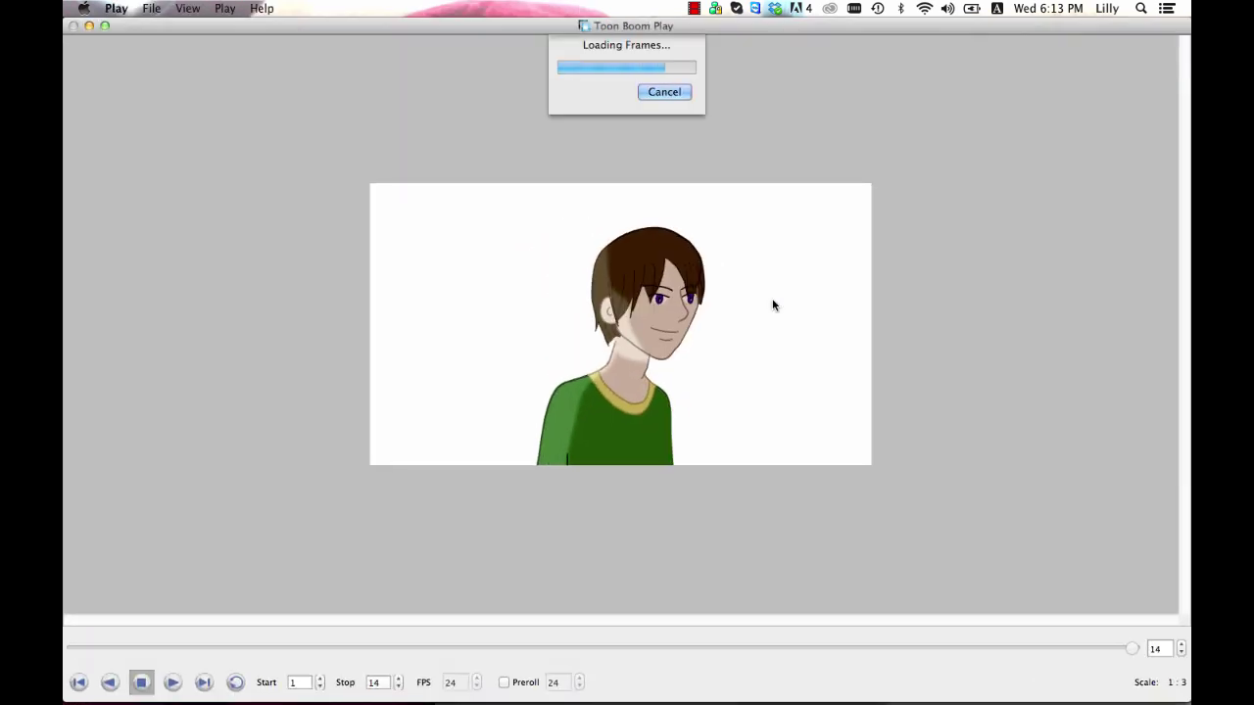
pyautogui.click(236, 683)
pyautogui.click(171, 683)
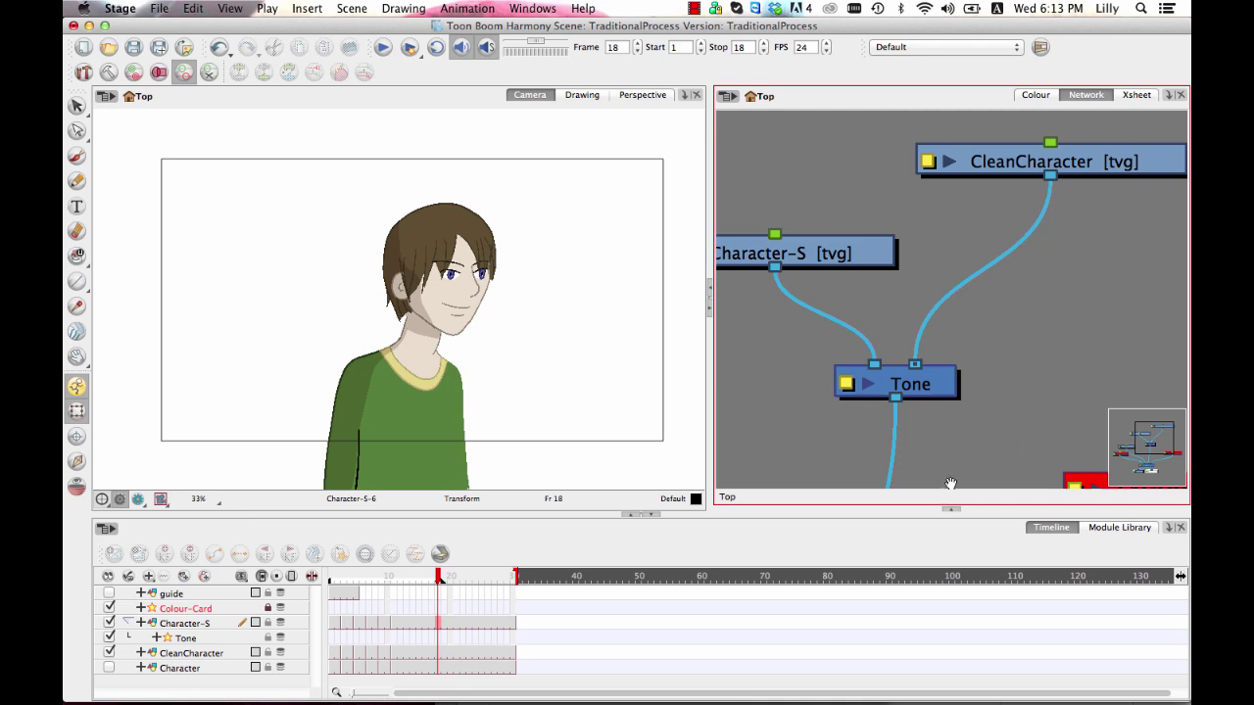
# Step: Open the Write module's properties and switch its output from Drawing to Movie
pyautogui.moveTo(950, 484); pyautogui.dragTo(1008, 336)
pyautogui.moveTo(985, 442); pyautogui.dragTo(1023, 280)
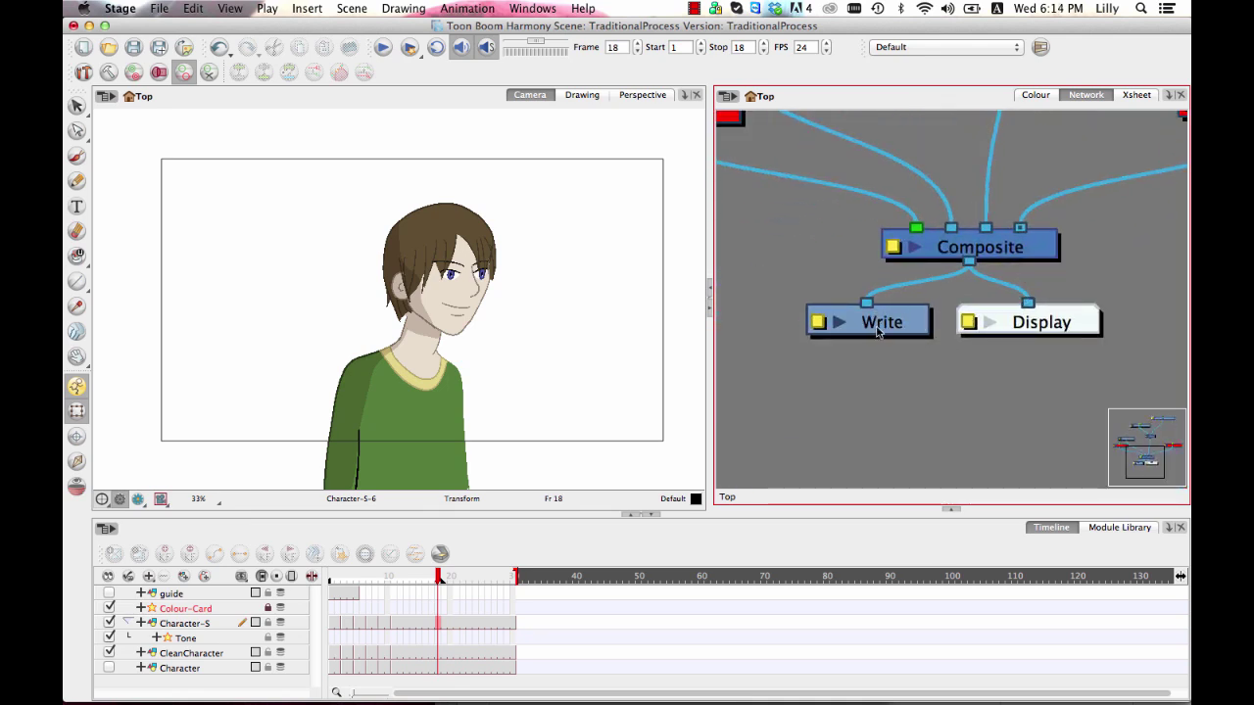
pyautogui.moveTo(879, 333); pyautogui.dragTo(884, 335)
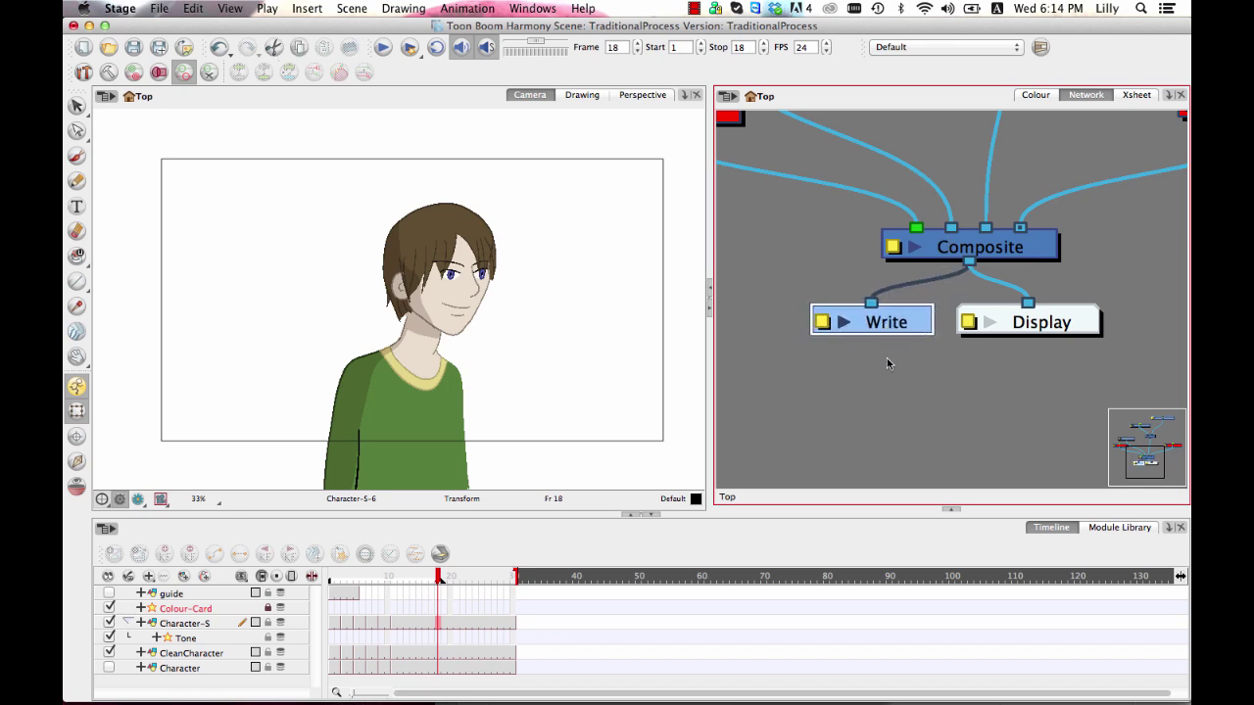
pyautogui.doubleClick(826, 328)
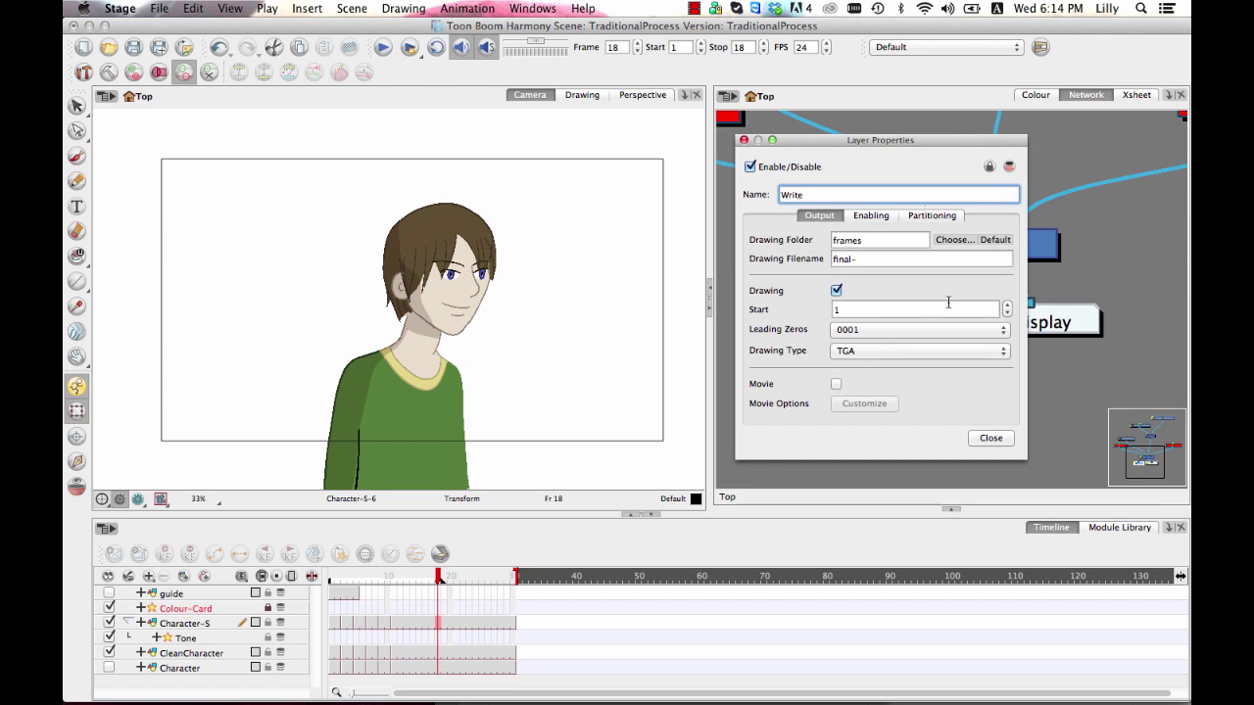
pyautogui.click(867, 360)
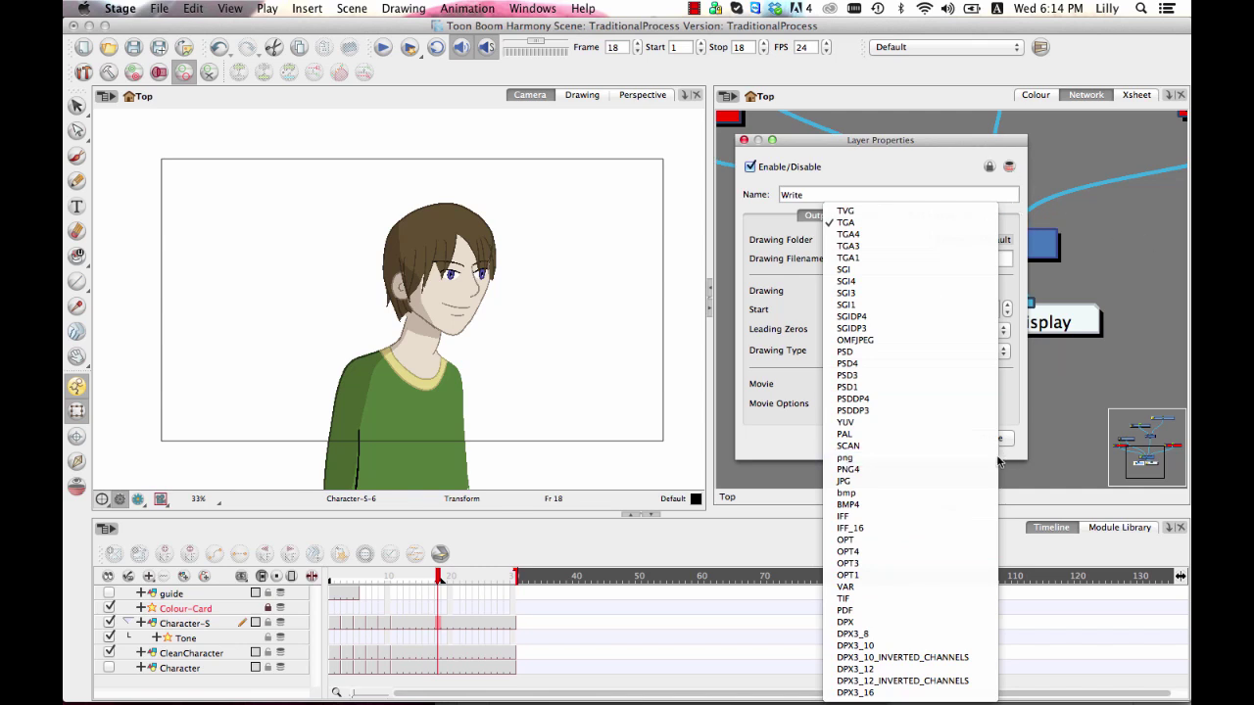
pyautogui.click(1021, 401)
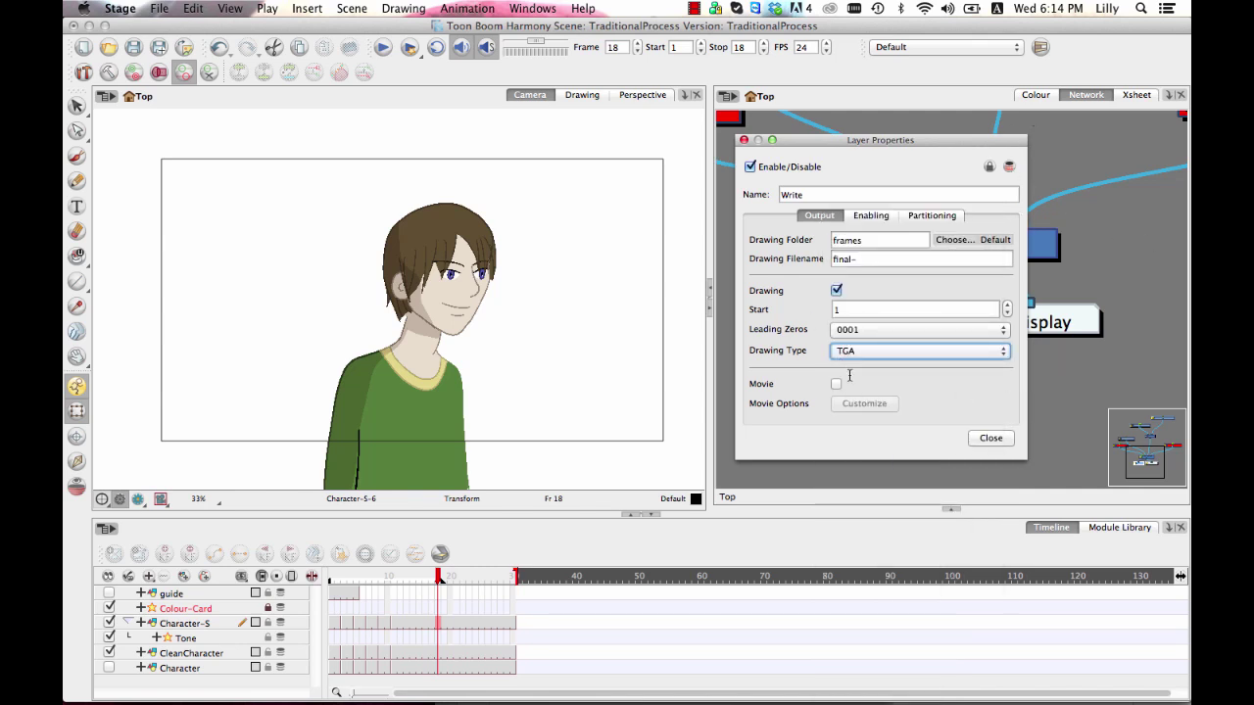
pyautogui.click(836, 292)
pyautogui.click(837, 383)
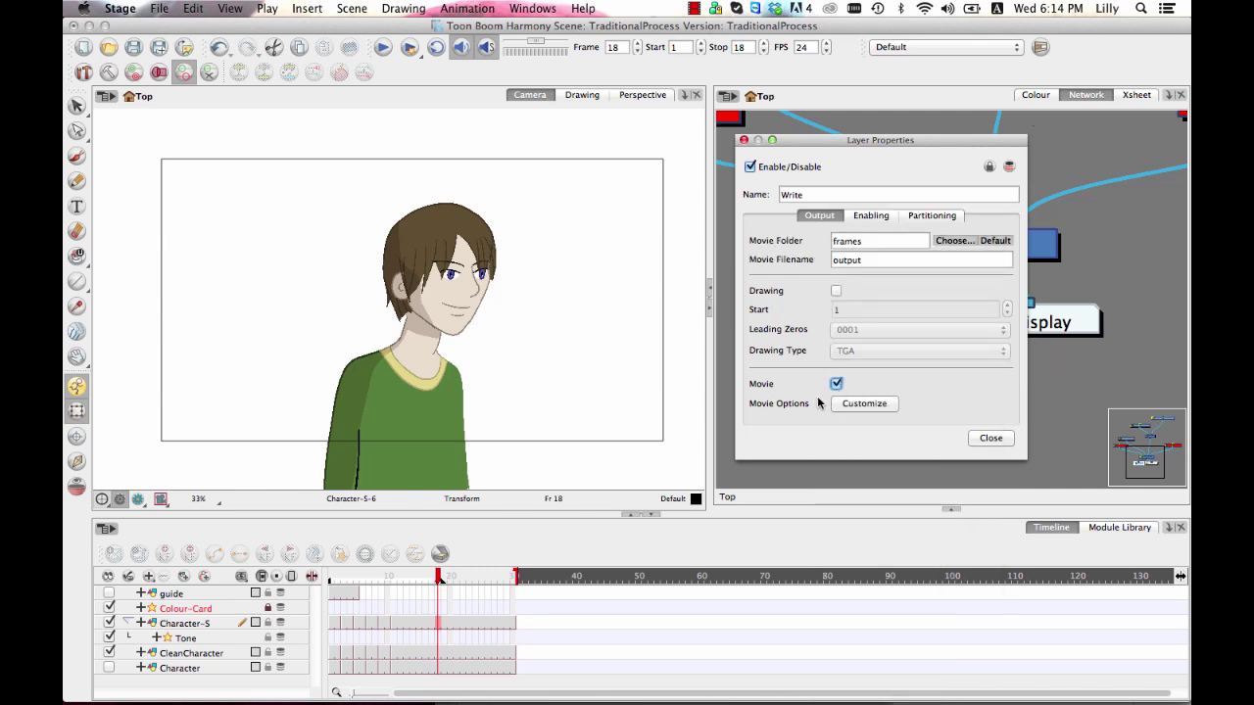
# Step: Customize the movie options with H.264 compression and key frames set to All, and close the Write module's properties
pyautogui.click(860, 406)
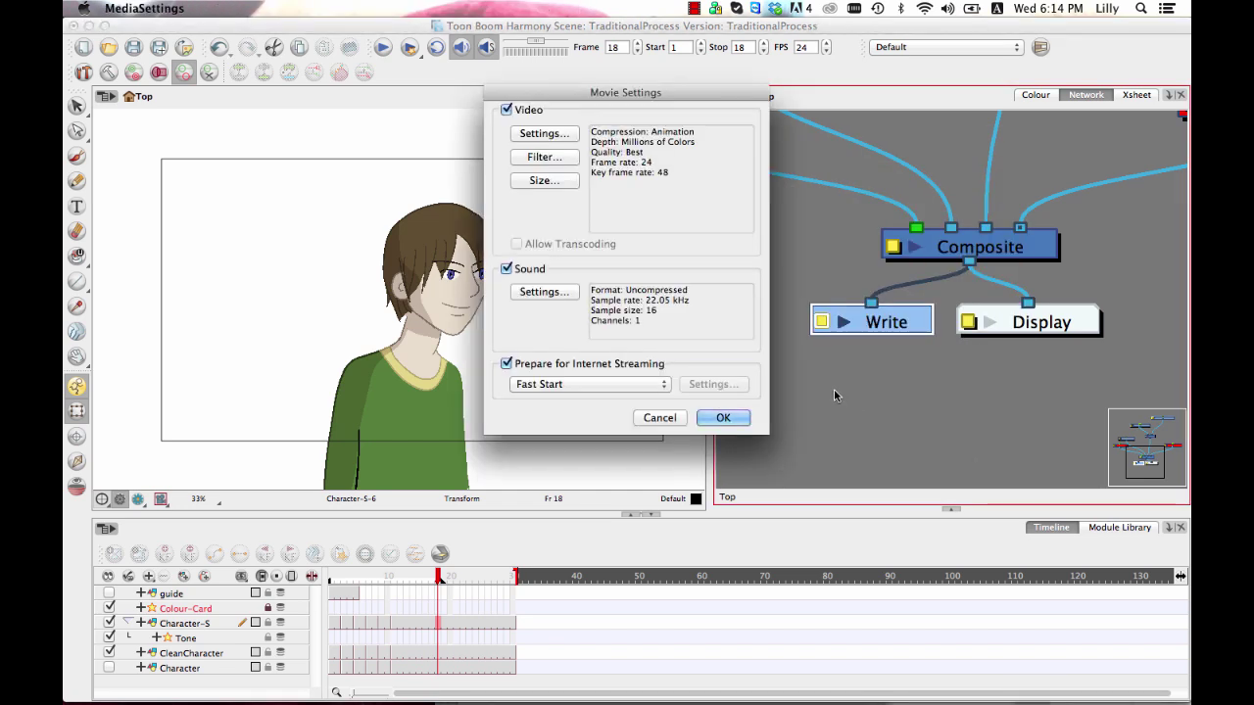
pyautogui.click(569, 139)
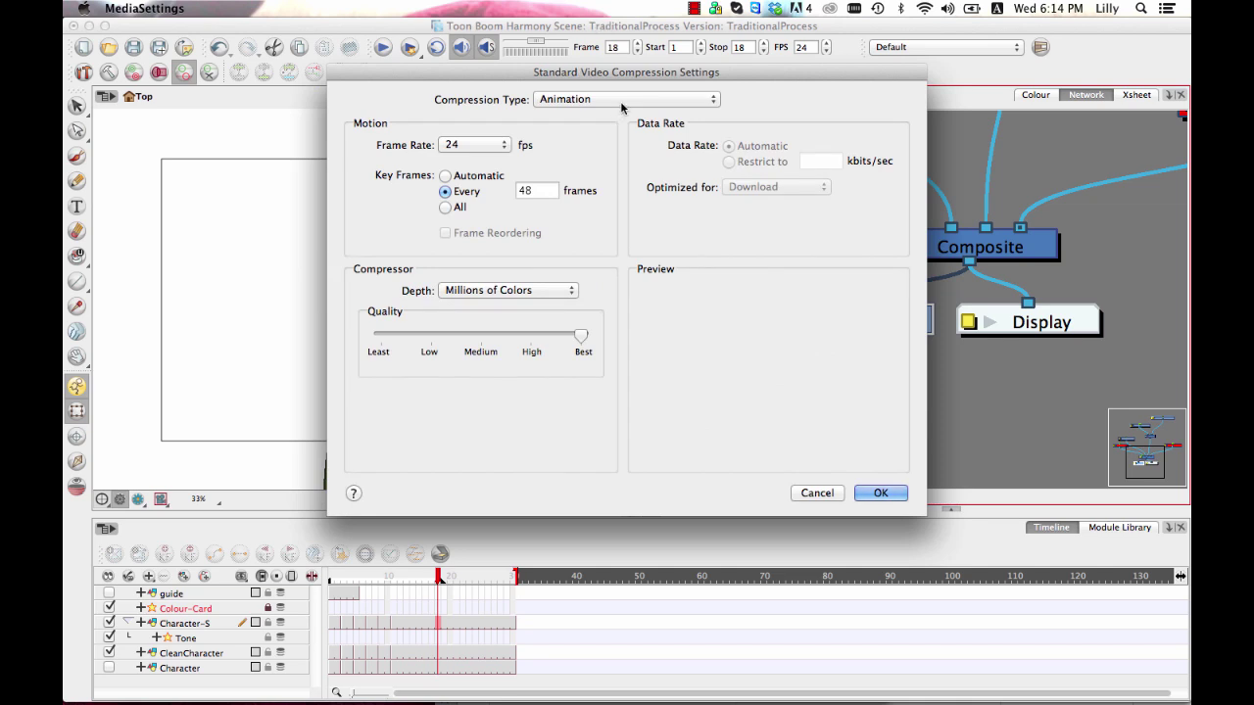
pyautogui.click(609, 99)
pyautogui.click(613, 198)
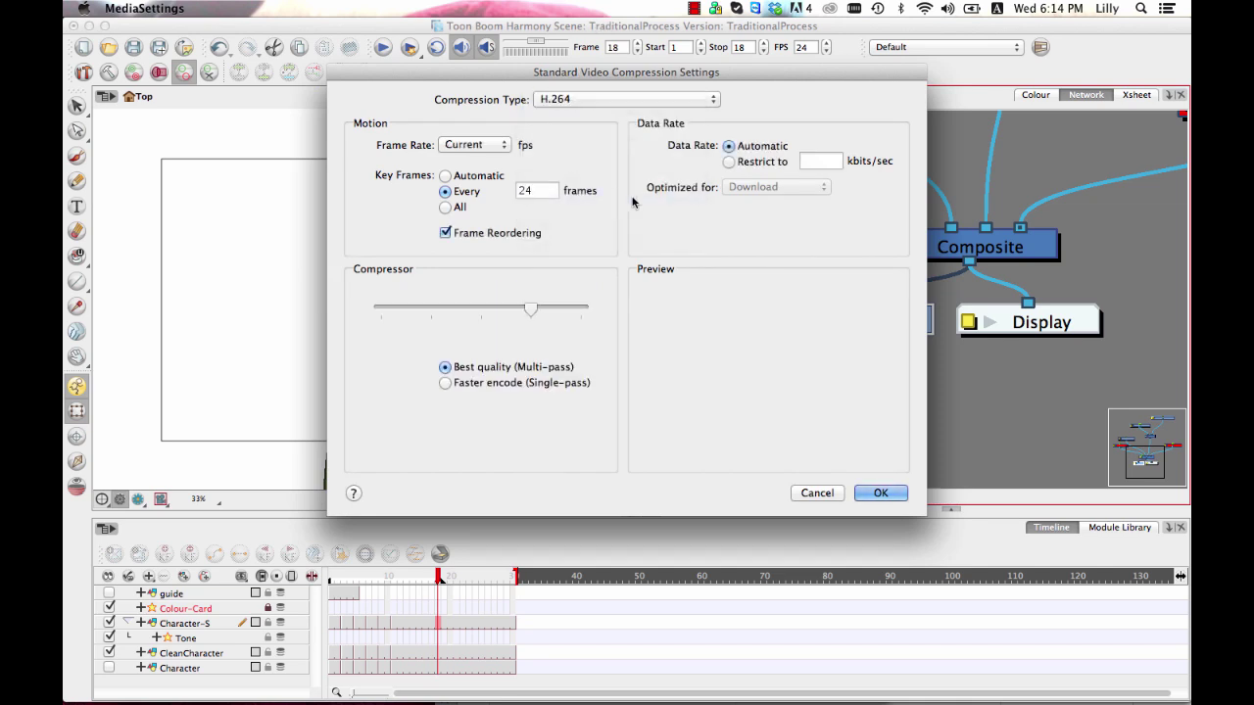
pyautogui.click(448, 207)
pyautogui.click(882, 495)
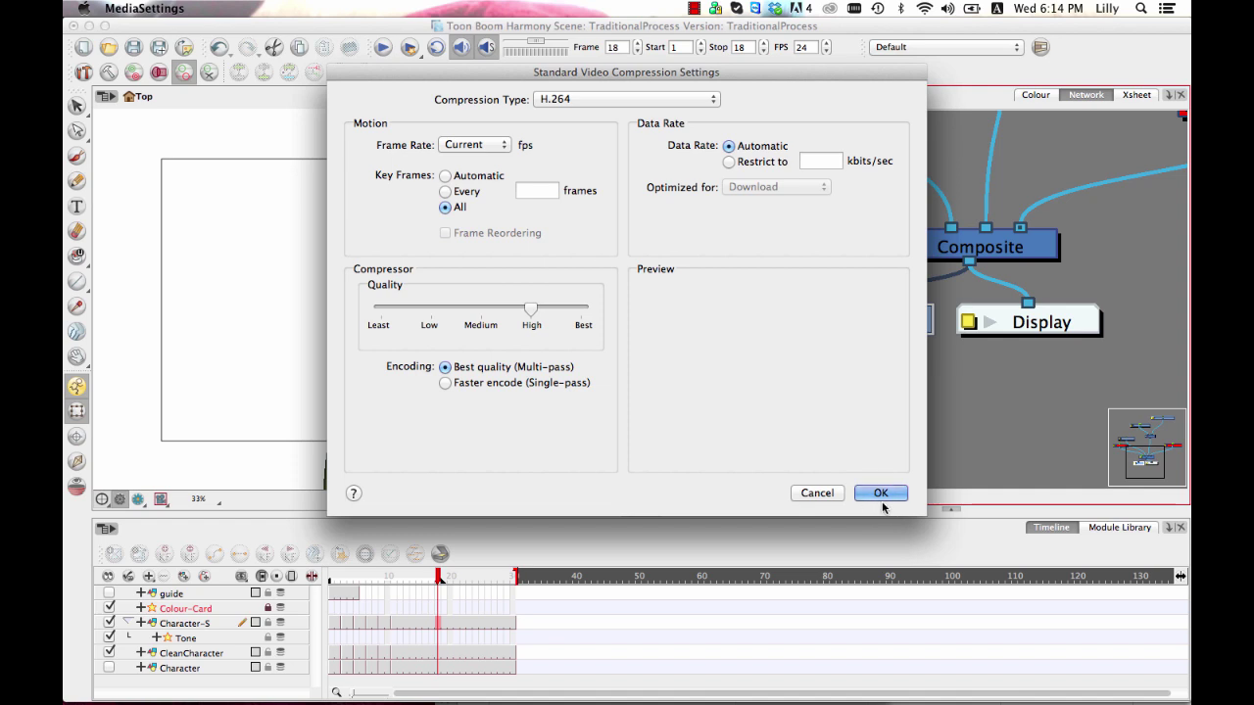
pyautogui.click(723, 418)
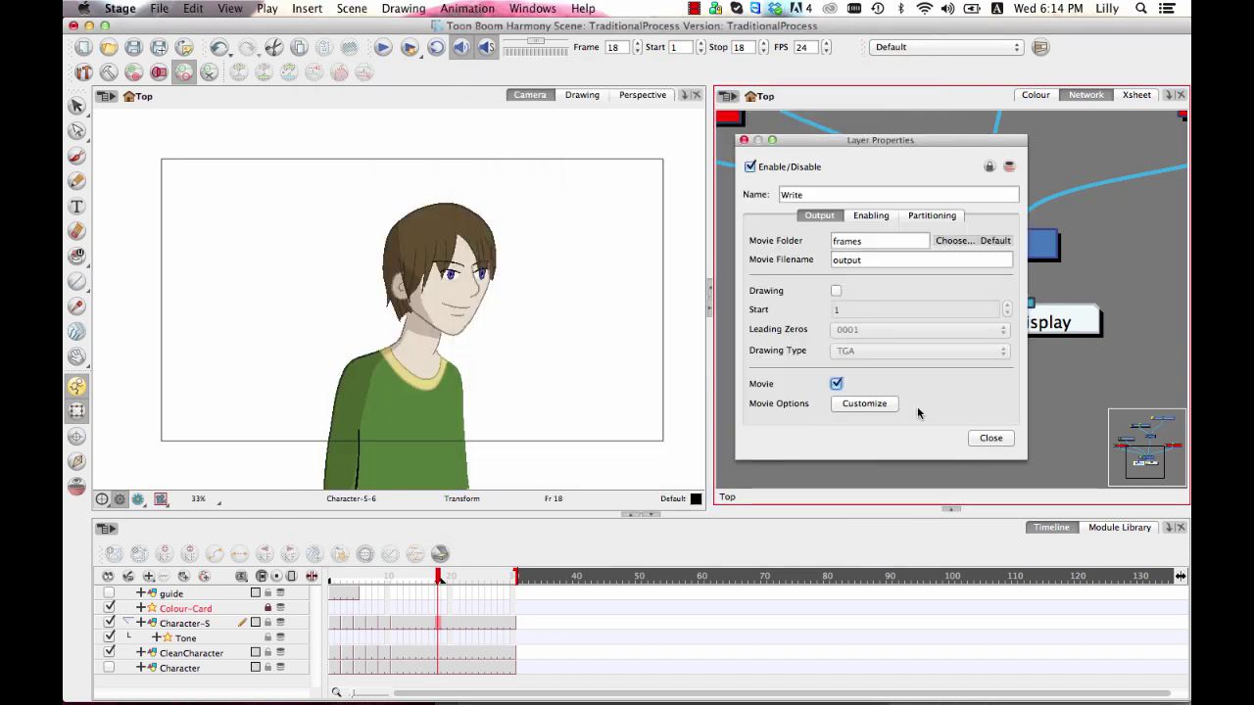
pyautogui.click(991, 439)
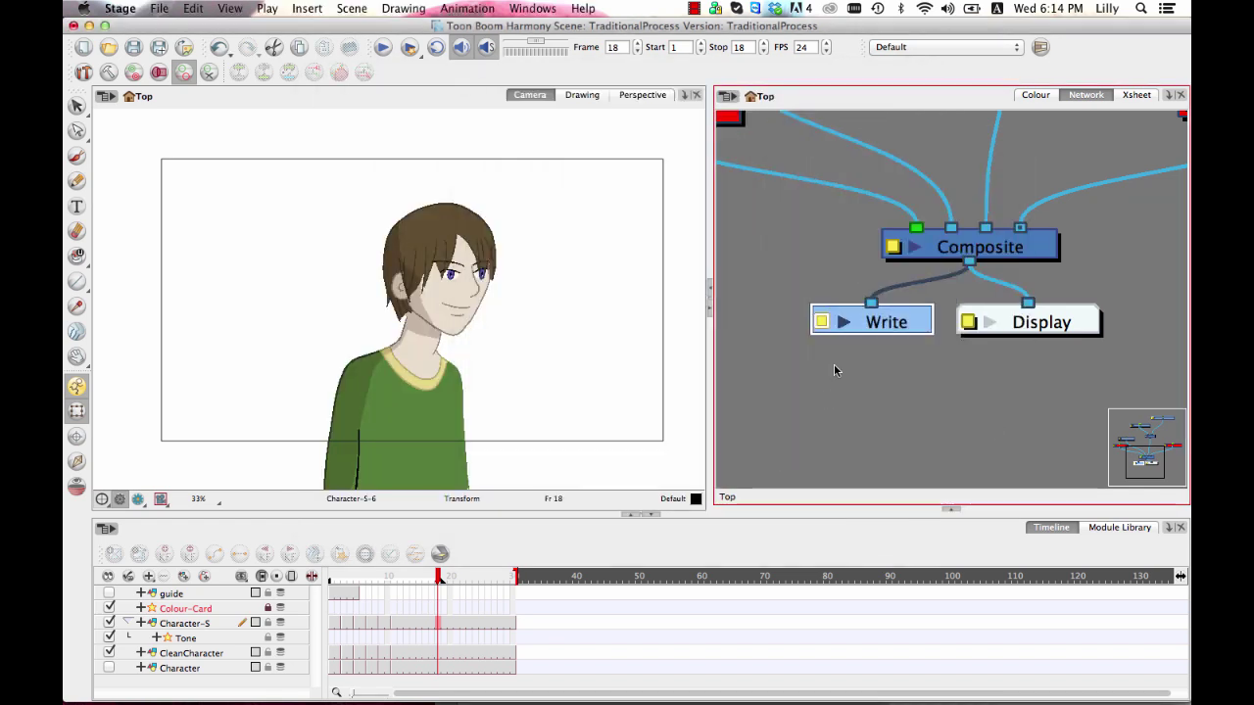
# Step: Change the Colour-Card layer's colour to light blue (red 191, green 206, blue 255) and close its properties
pyautogui.click(1035, 95)
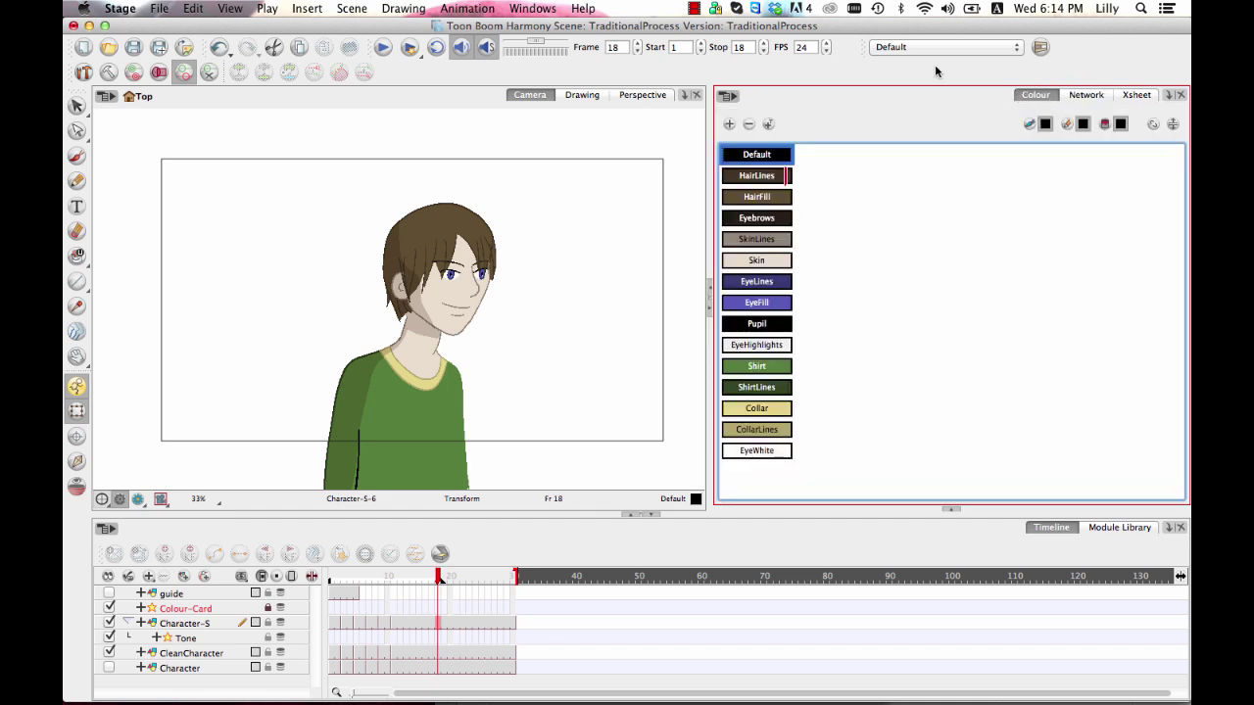
pyautogui.doubleClick(227, 612)
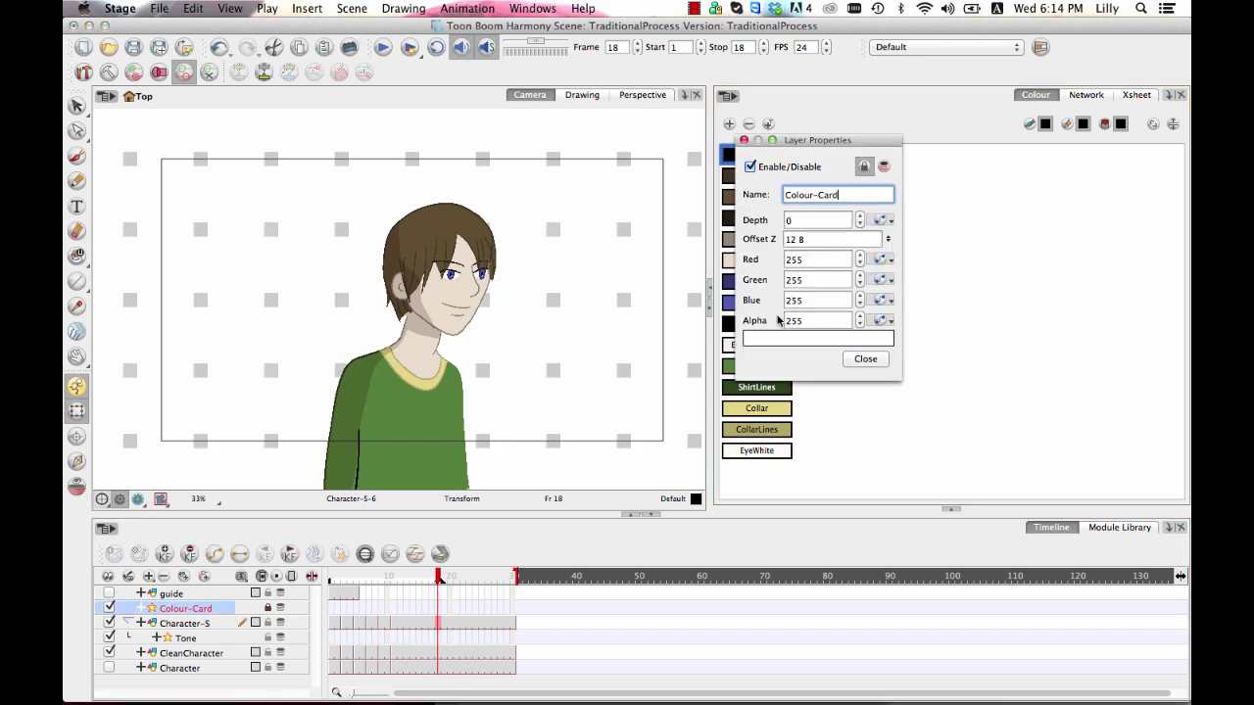
pyautogui.click(780, 339)
pyautogui.click(760, 204)
pyautogui.moveTo(761, 205)
pyautogui.mouseDown()
pyautogui.moveTo(750, 151)
pyautogui.moveTo(749, 212)
pyautogui.mouseUp()
pyautogui.click(628, 27)
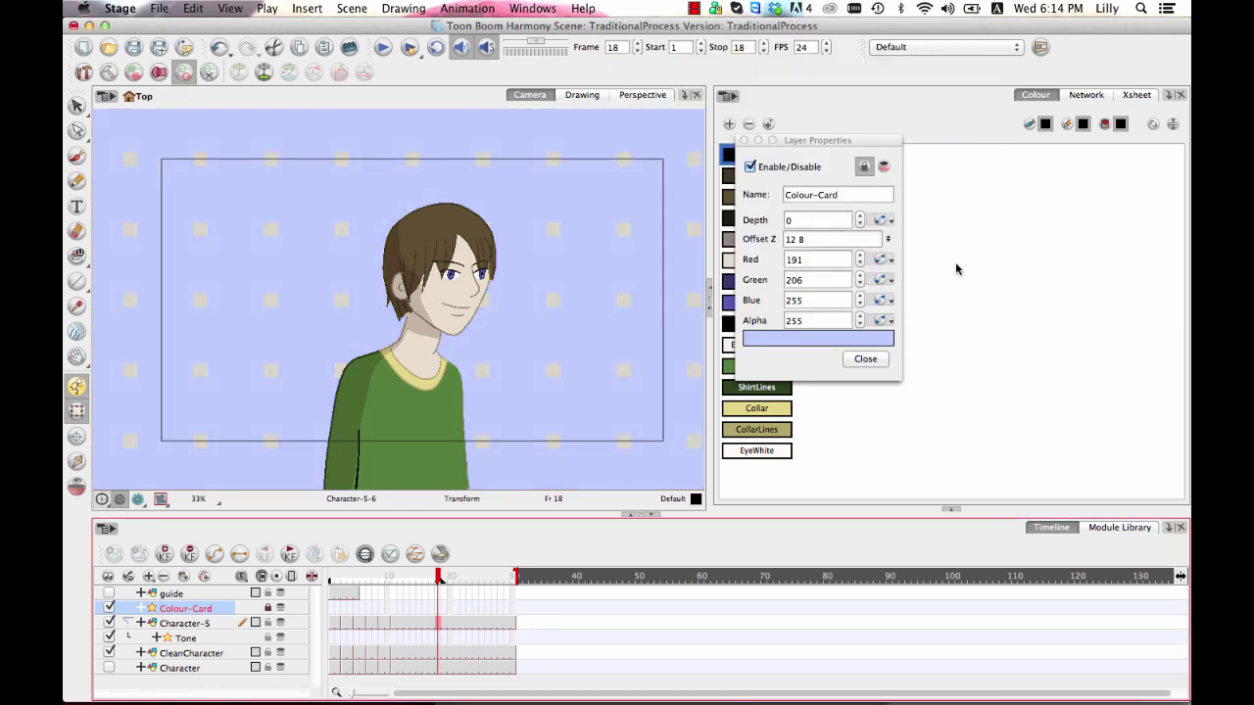
pyautogui.click(868, 360)
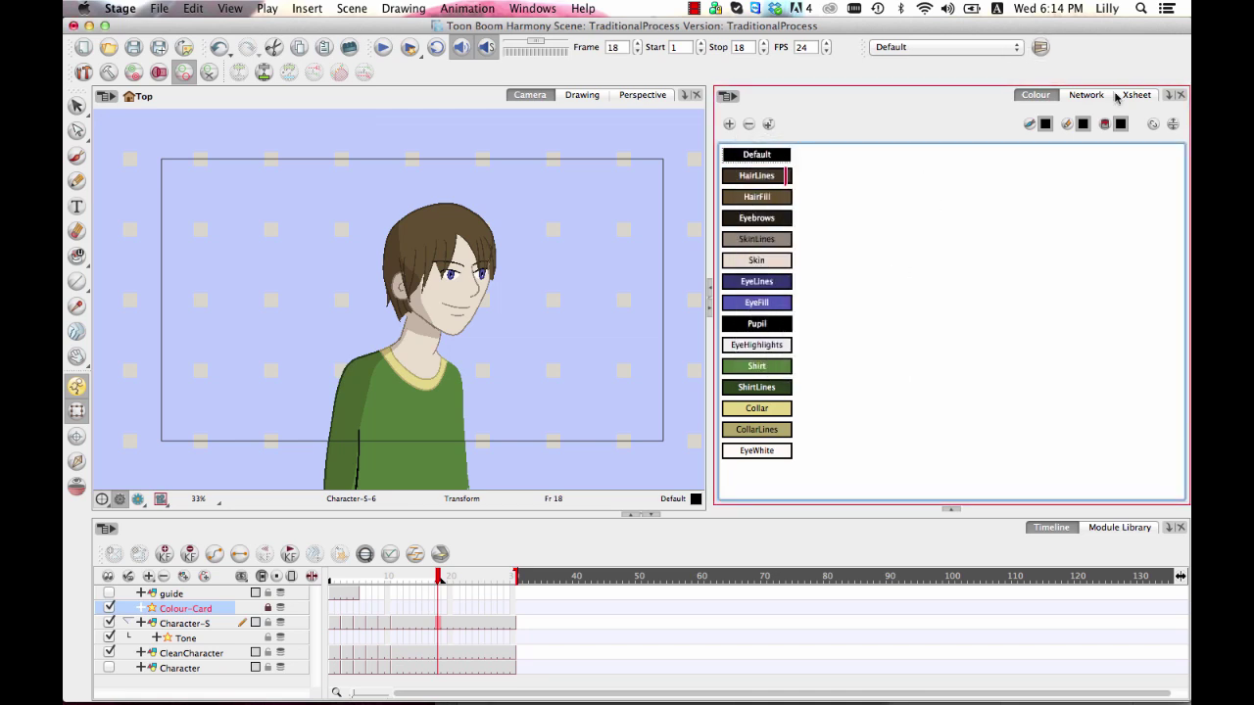
# Step: Show the scene's palette list and clone the Character palette
pyautogui.click(1173, 124)
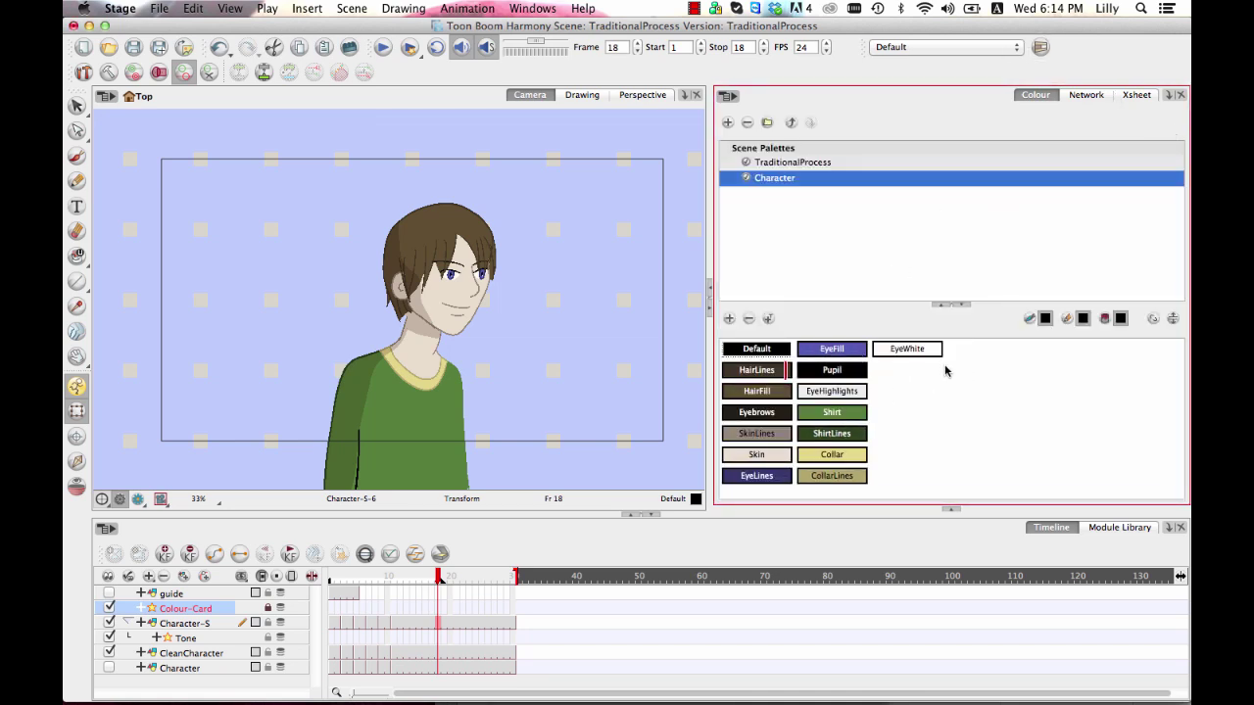
pyautogui.click(807, 240)
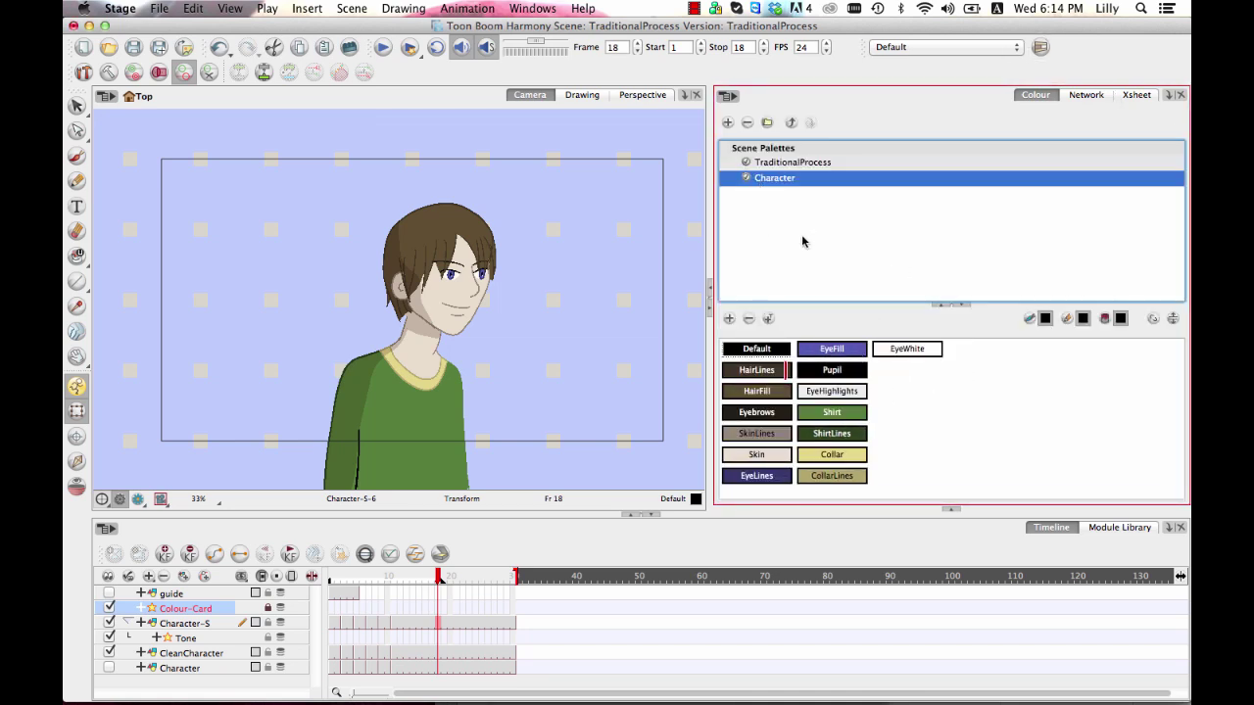
pyautogui.click(1088, 95)
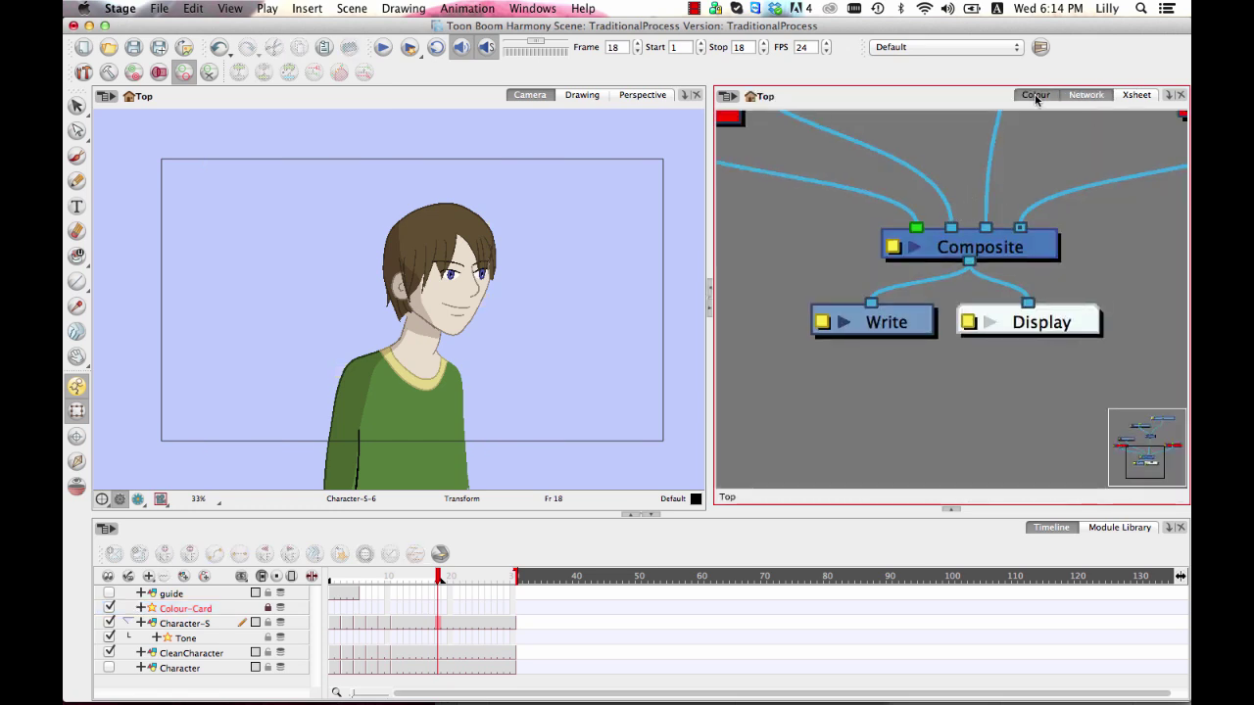
pyautogui.click(1036, 95)
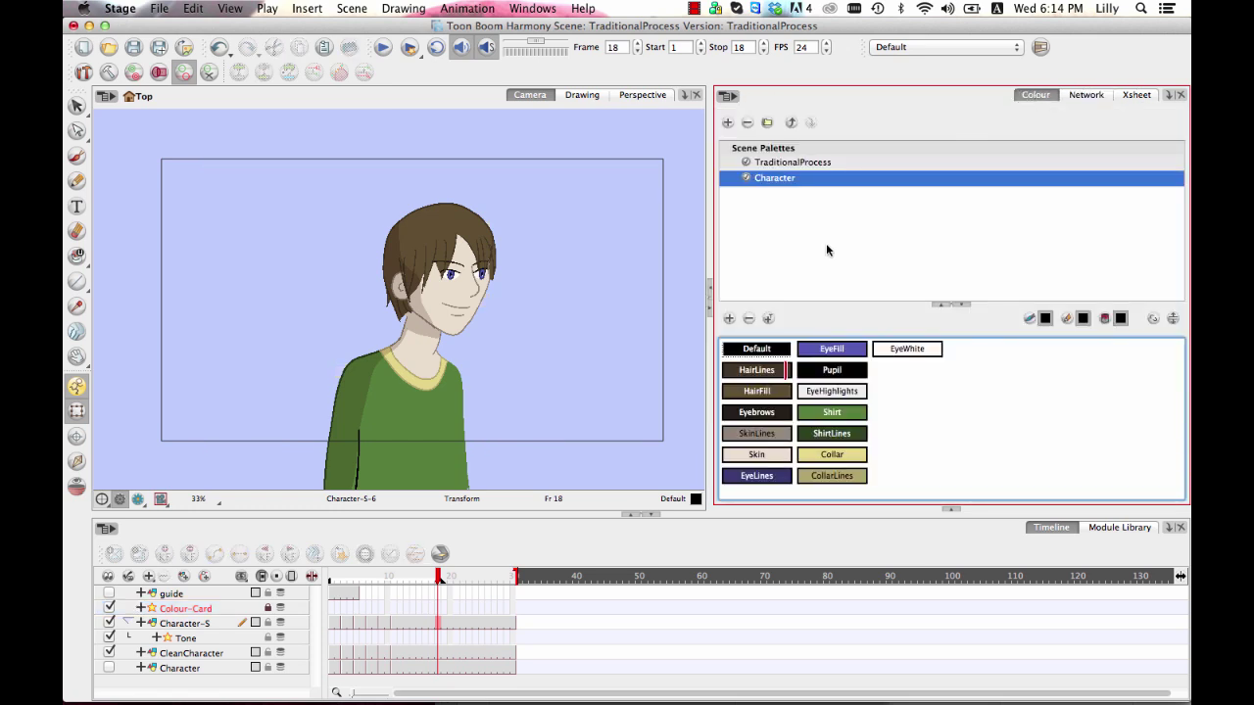
pyautogui.rightClick(783, 182)
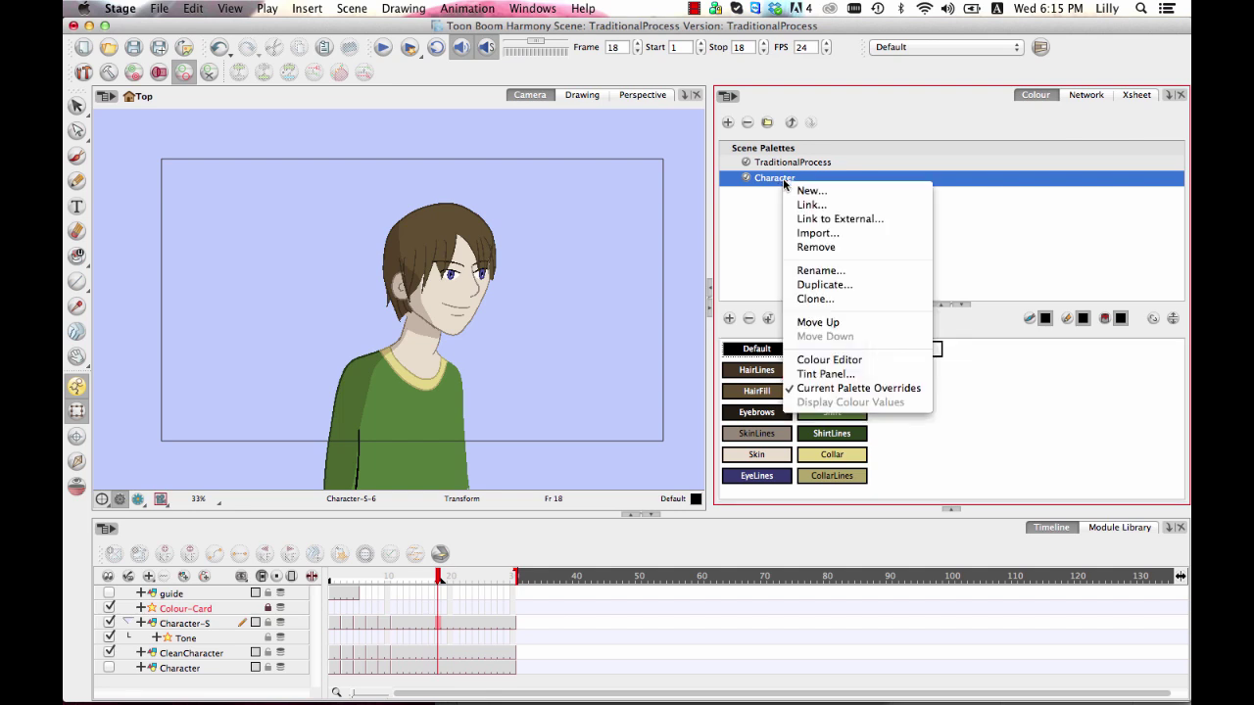
pyautogui.click(820, 299)
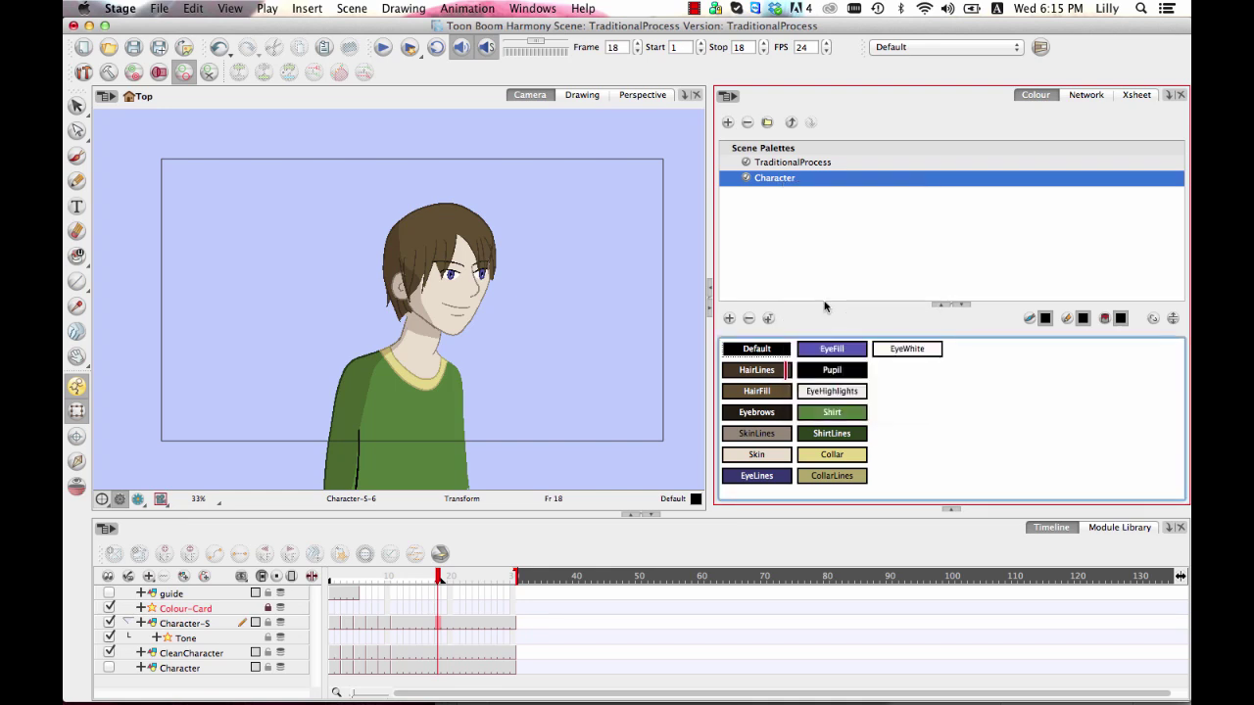
pyautogui.click(696, 364)
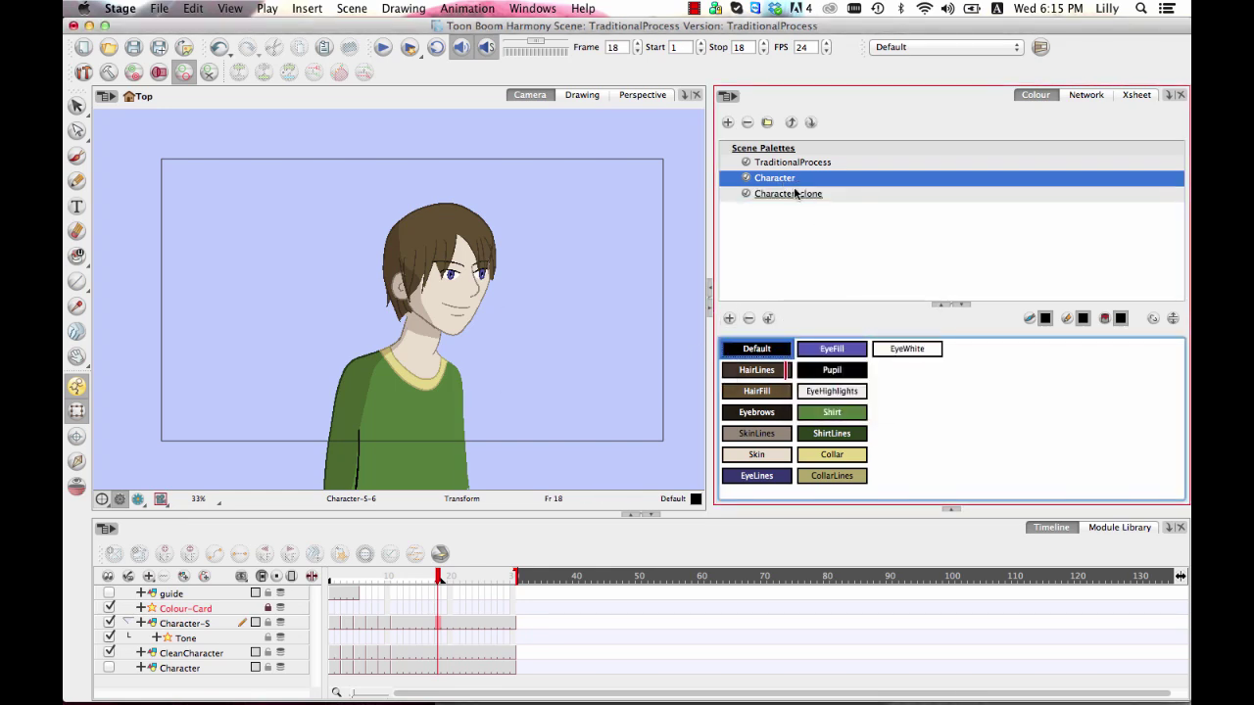
# Step: Open the Tint Panel for the cloned Character palette, select the swatches from HairLines to EyeWhite, and enable the preview
pyautogui.click(798, 194)
pyautogui.rightClick(802, 194)
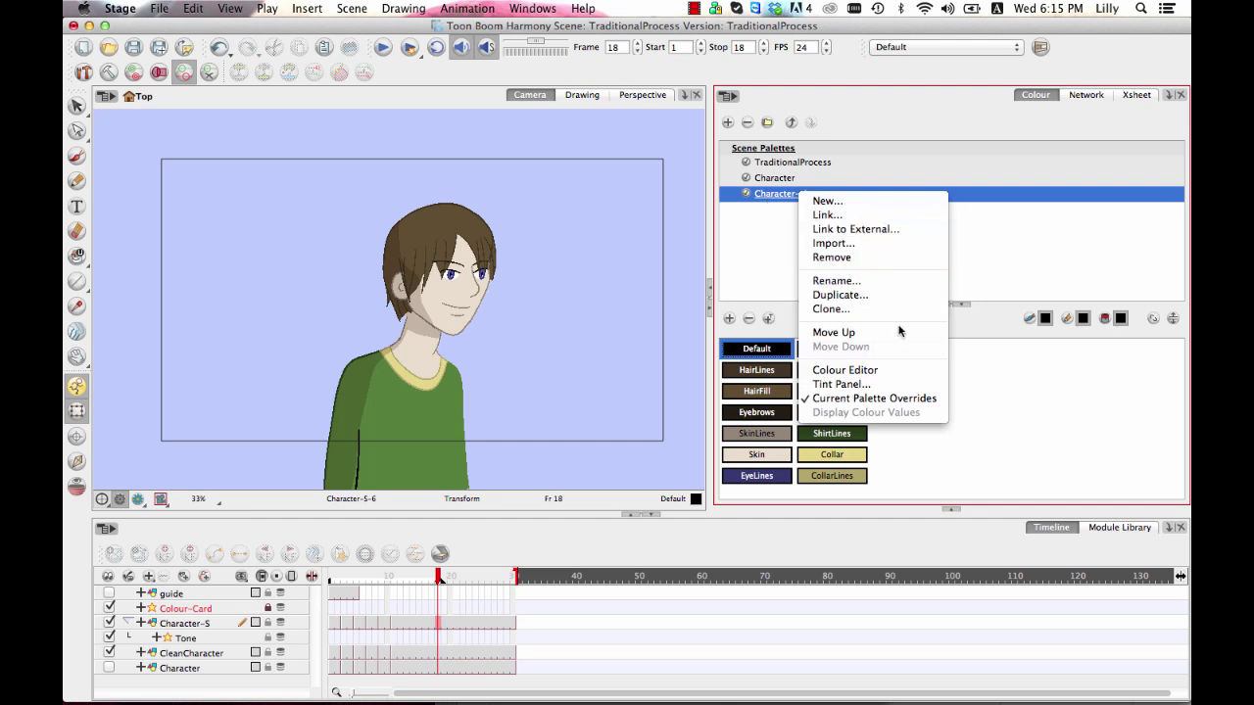
pyautogui.click(868, 384)
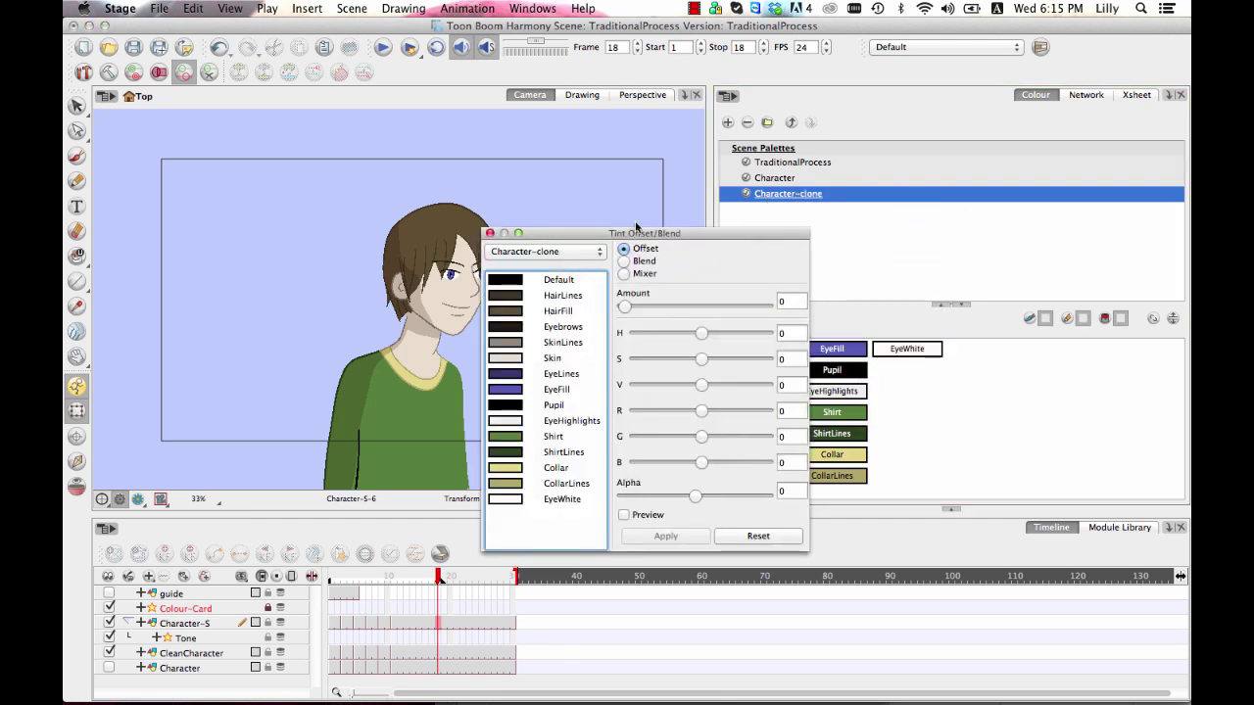
pyautogui.moveTo(636, 227); pyautogui.dragTo(916, 162)
pyautogui.click(854, 232)
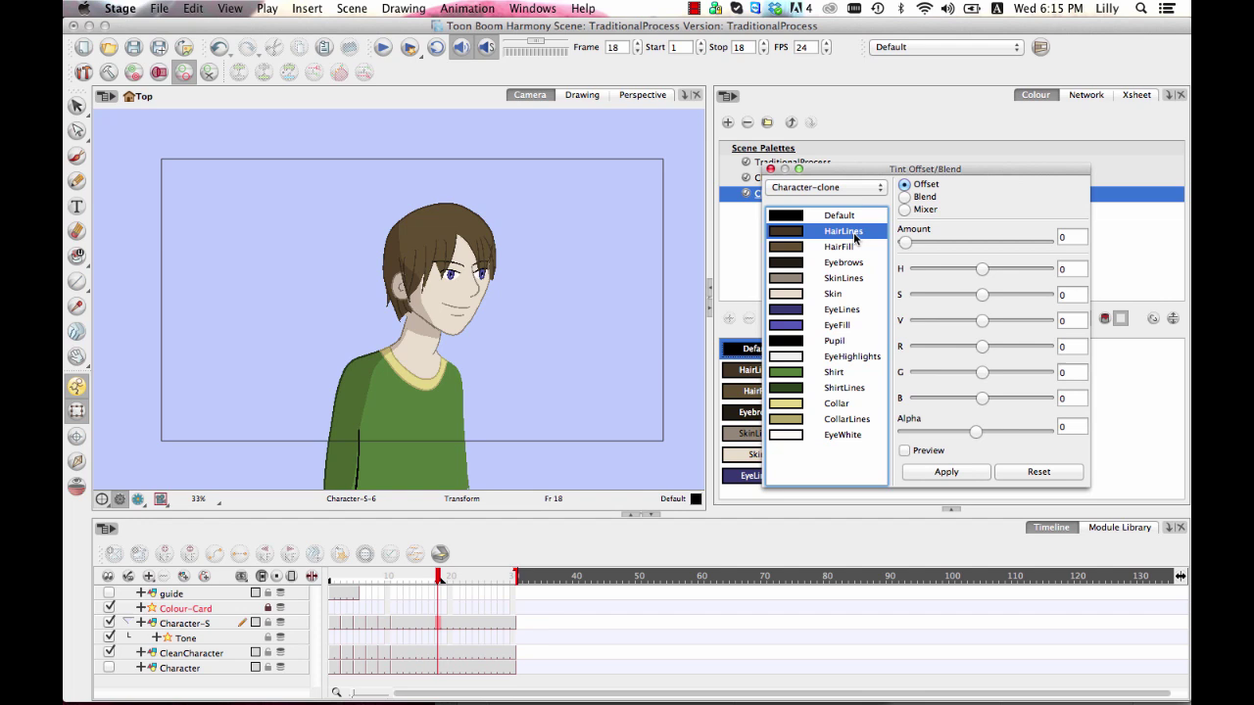
pyautogui.keyDown('shift'); pyautogui.click(845, 438); pyautogui.keyUp('shift')
pyautogui.click(904, 451)
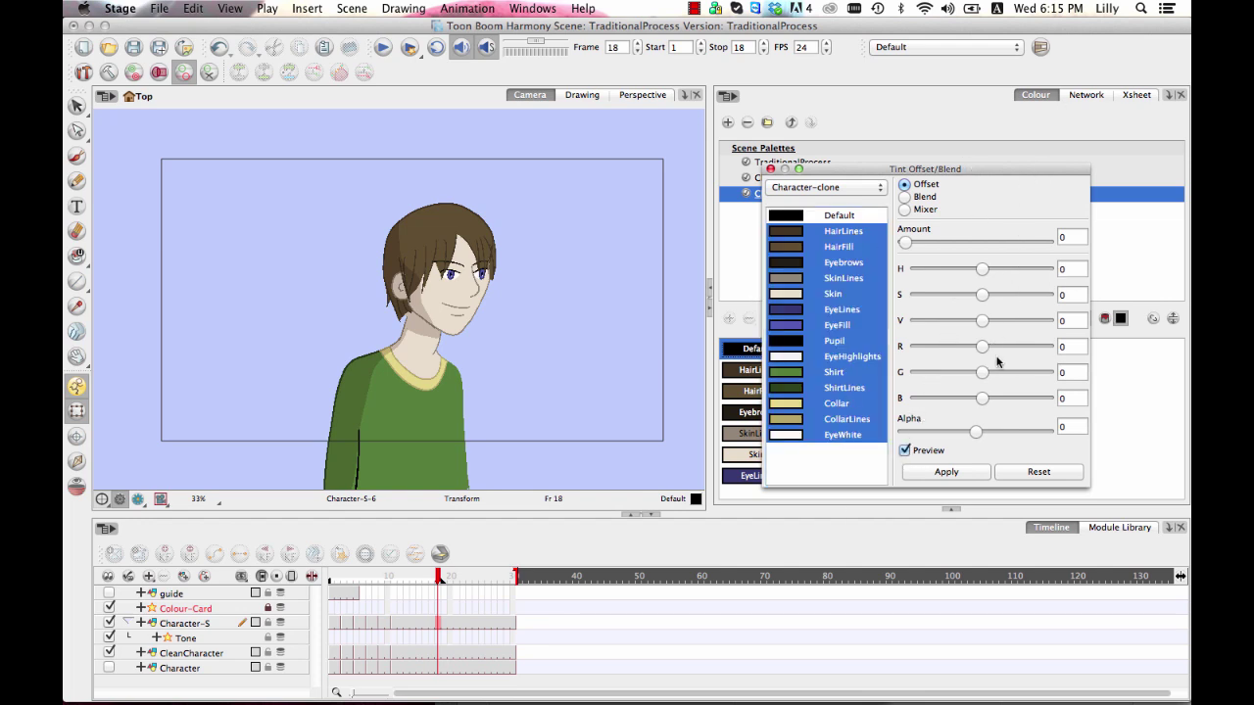
# Step: Try tinting the selected swatches in Offset mode by adjusting the amount and the red and blue values
pyautogui.moveTo(987, 349)
pyautogui.mouseDown()
pyautogui.moveTo(997, 350)
pyautogui.moveTo(980, 335)
pyautogui.mouseUp()
pyautogui.moveTo(905, 244); pyautogui.dragTo(985, 254)
pyautogui.moveTo(988, 350)
pyautogui.mouseDown()
pyautogui.moveTo(1004, 351)
pyautogui.moveTo(951, 348)
pyautogui.moveTo(985, 350)
pyautogui.mouseUp()
pyautogui.moveTo(983, 399)
pyautogui.mouseDown()
pyautogui.moveTo(1000, 400)
pyautogui.moveTo(983, 402)
pyautogui.mouseUp()
# Step: Try blending the selected swatches with black at an amount of 14, and close the tint window without applying
pyautogui.click(904, 197)
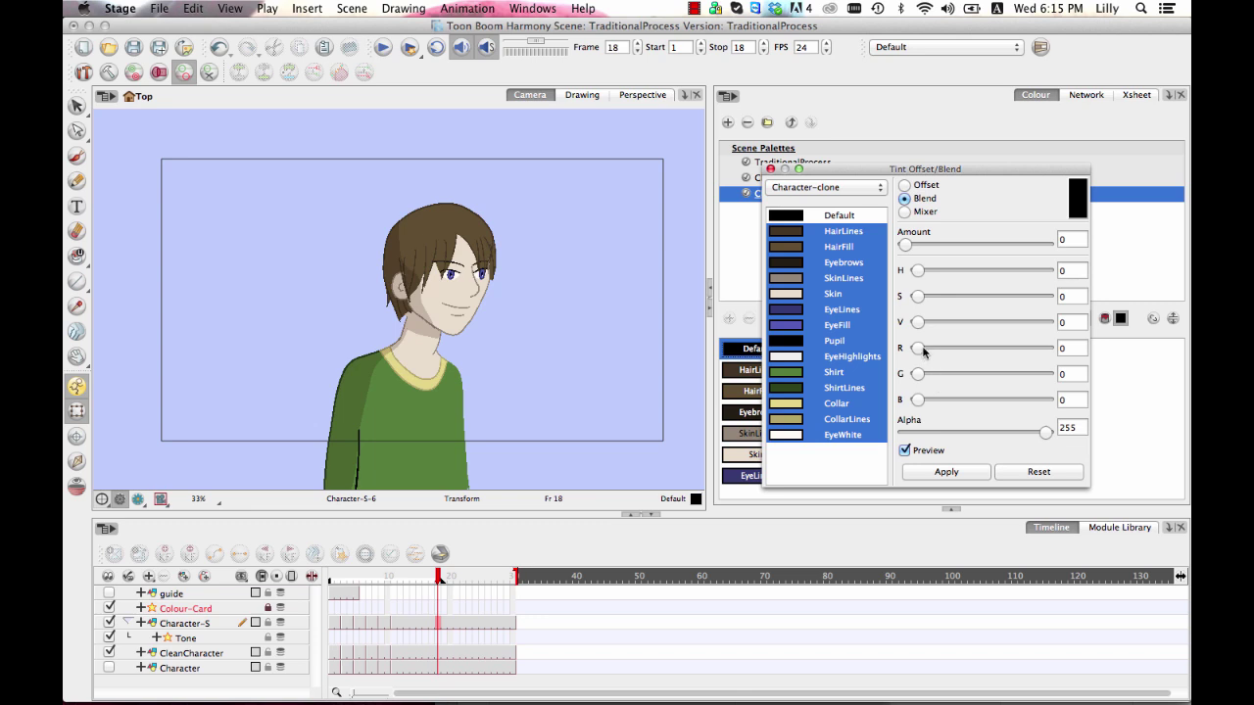
pyautogui.moveTo(923, 351)
pyautogui.mouseDown()
pyautogui.moveTo(986, 353)
pyautogui.moveTo(911, 350)
pyautogui.mouseUp()
pyautogui.click(921, 245)
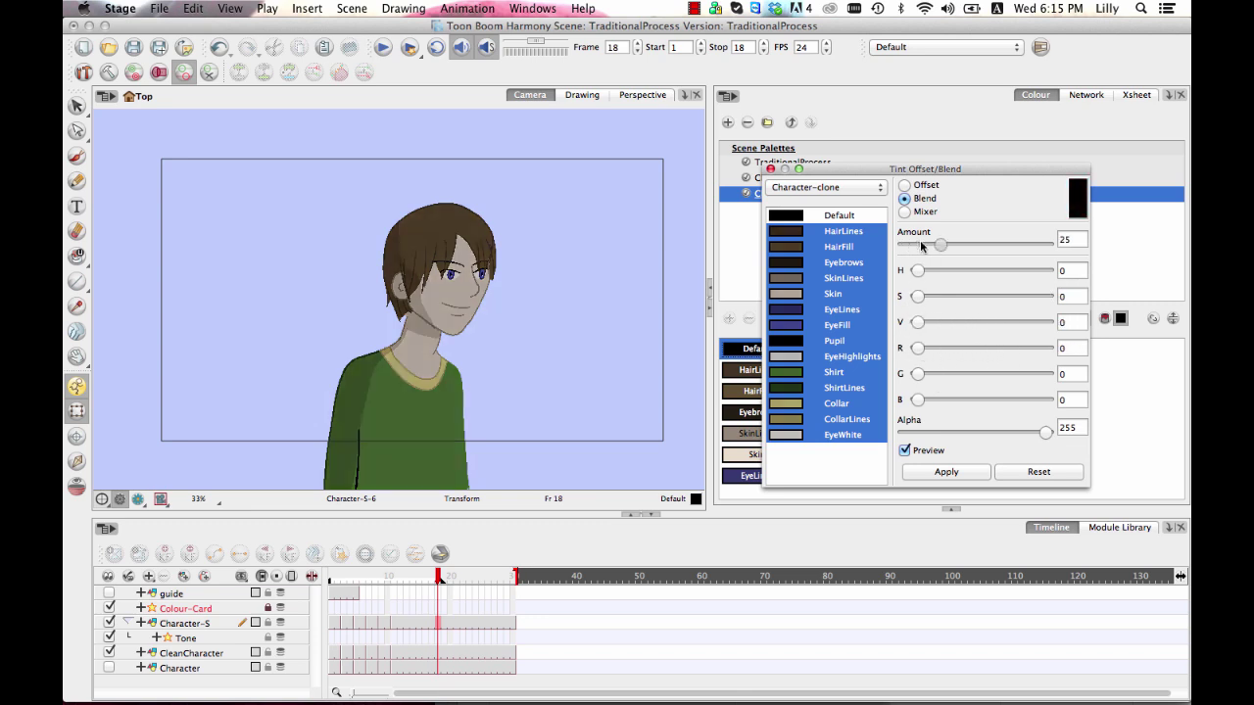
pyautogui.moveTo(940, 245); pyautogui.dragTo(925, 245)
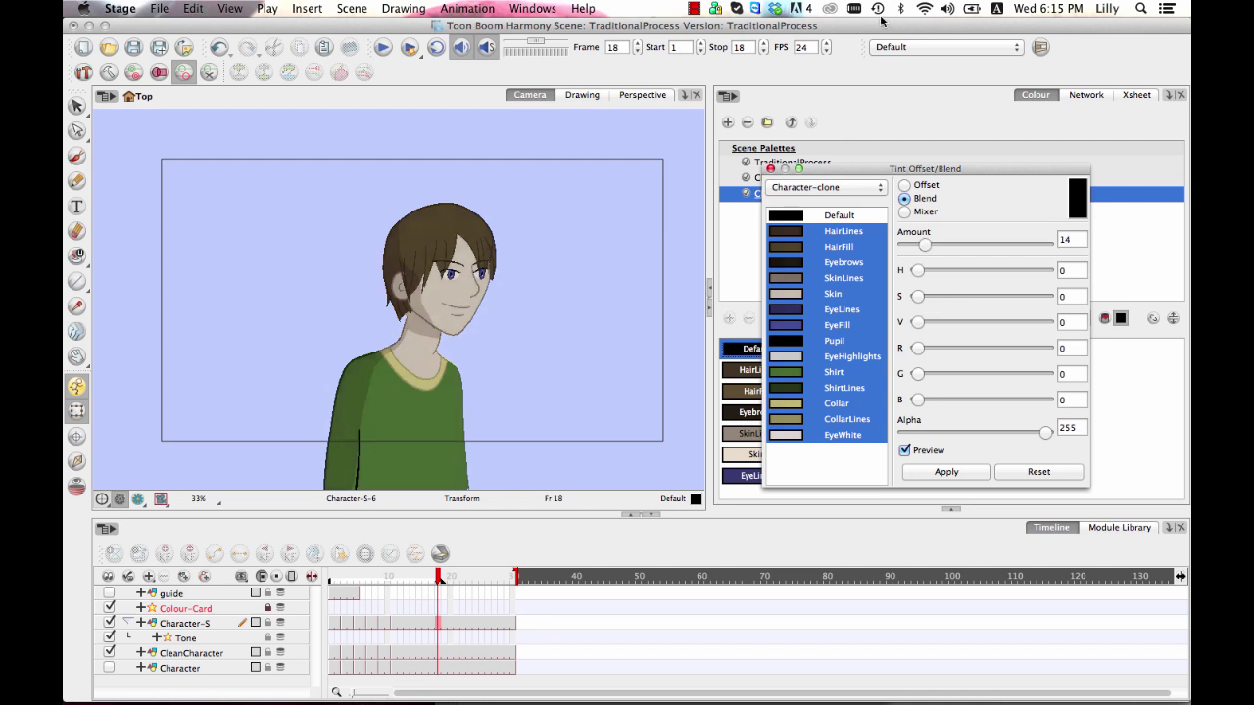
pyautogui.click(771, 169)
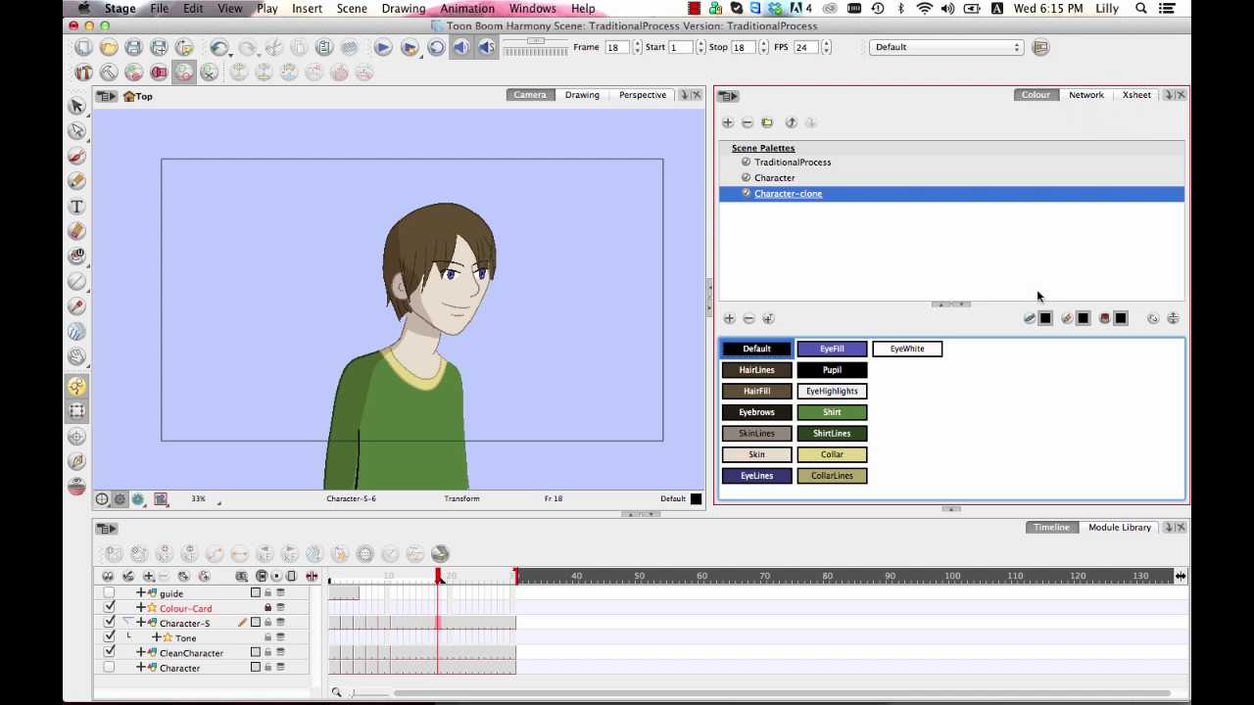
# Step: Save the scene and export it with Render Network, using all frames from 1 to 30
pyautogui.click(1086, 96)
pyautogui.click(134, 49)
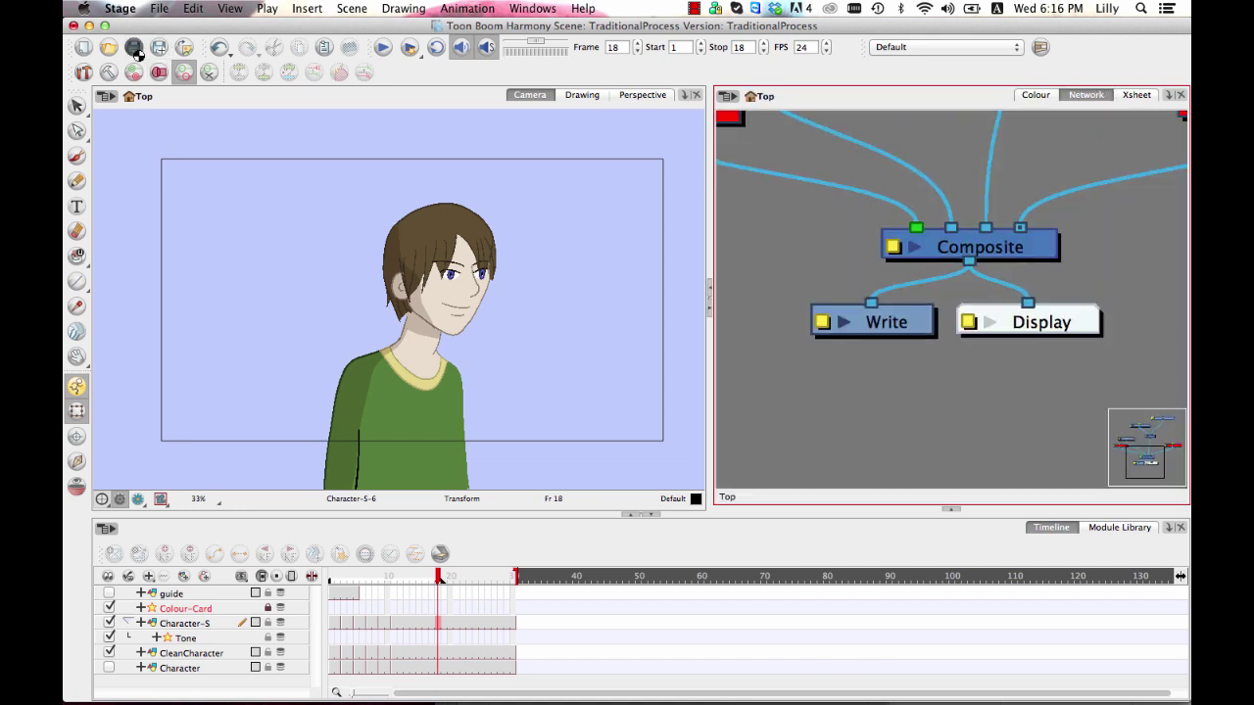
pyautogui.click(159, 7)
pyautogui.moveTo(294, 189)
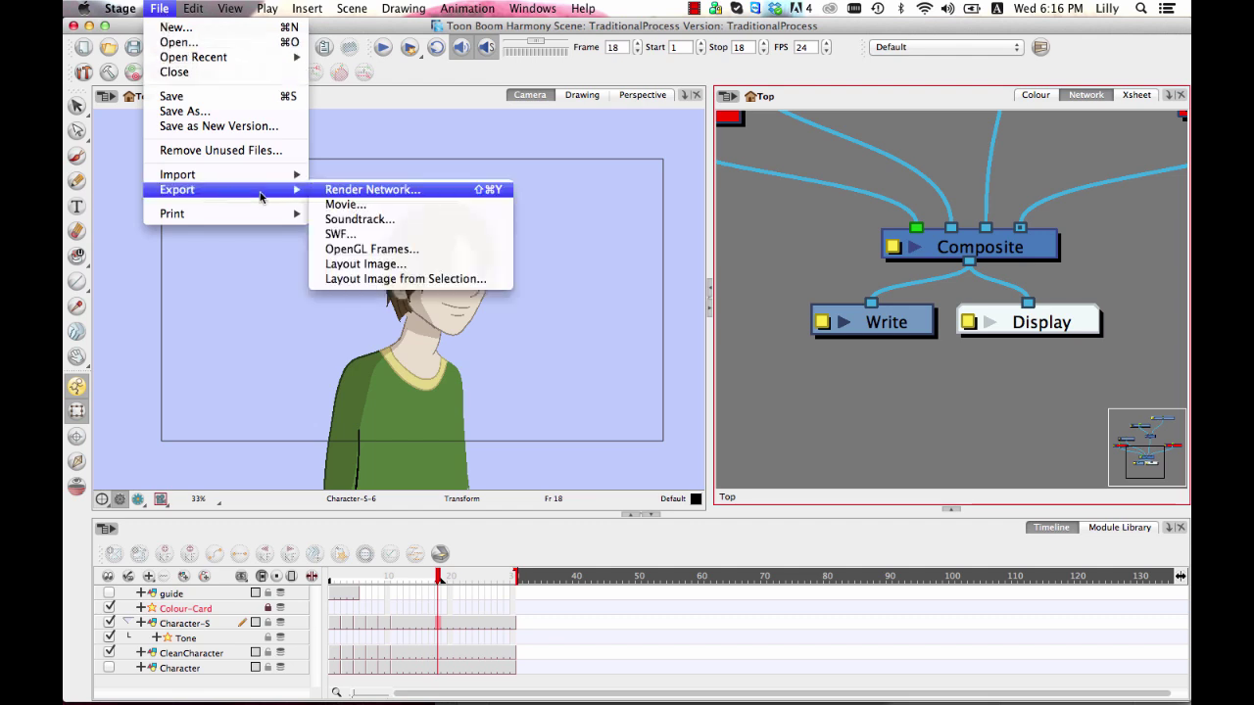
pyautogui.click(390, 190)
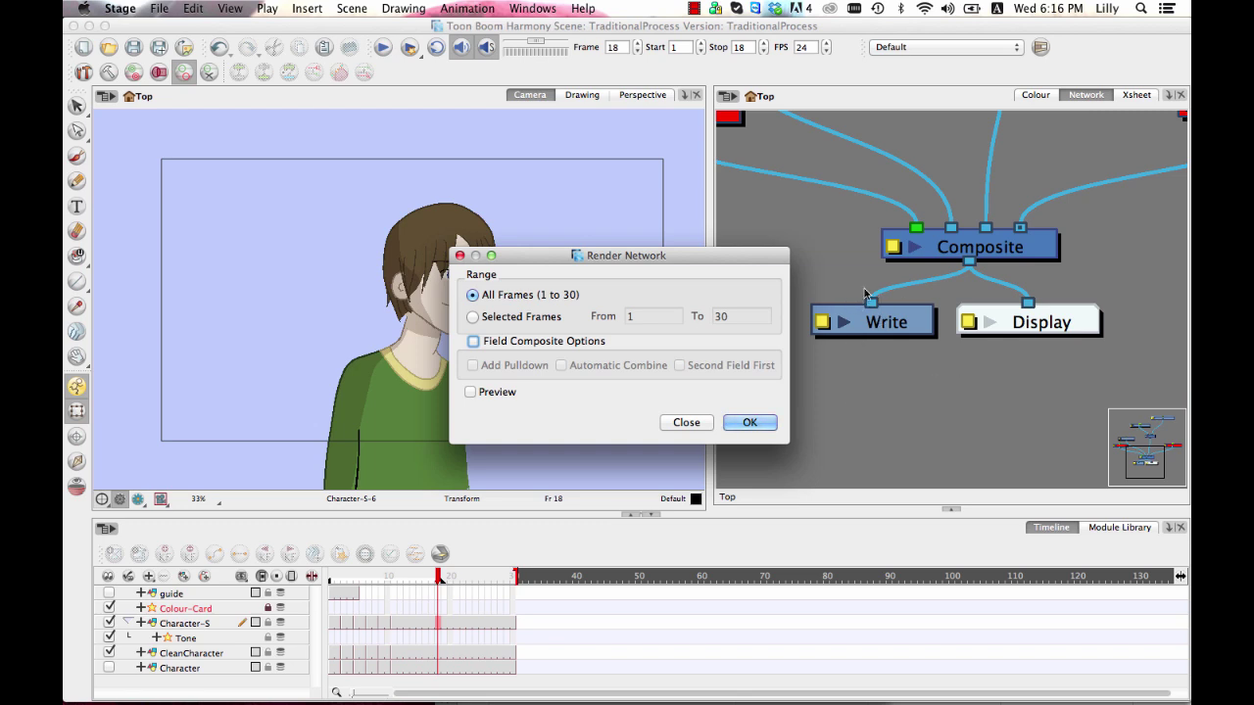
pyautogui.click(751, 423)
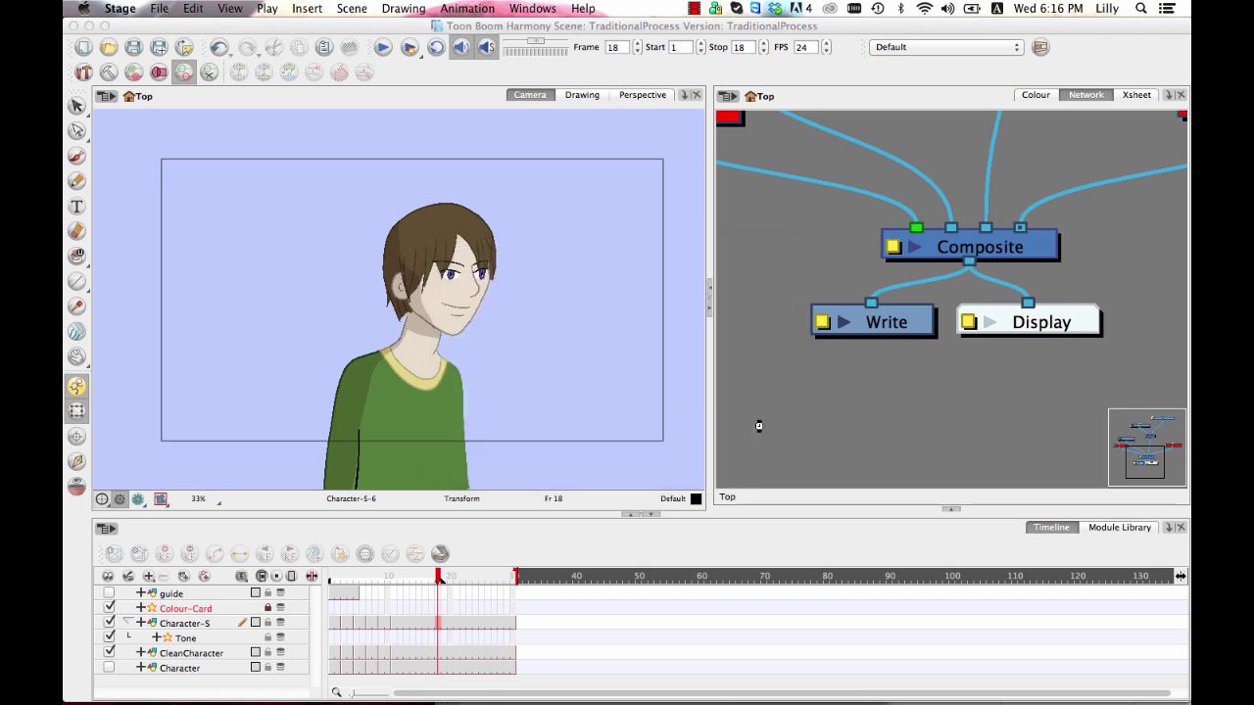